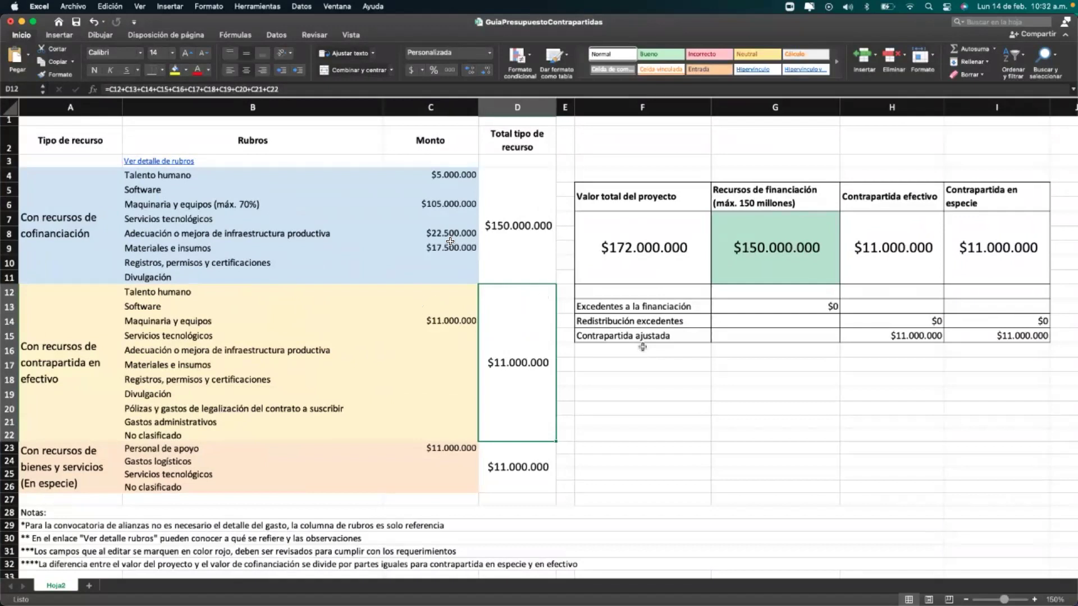
click(450, 247)
drag(96, 138, 1019, 492)
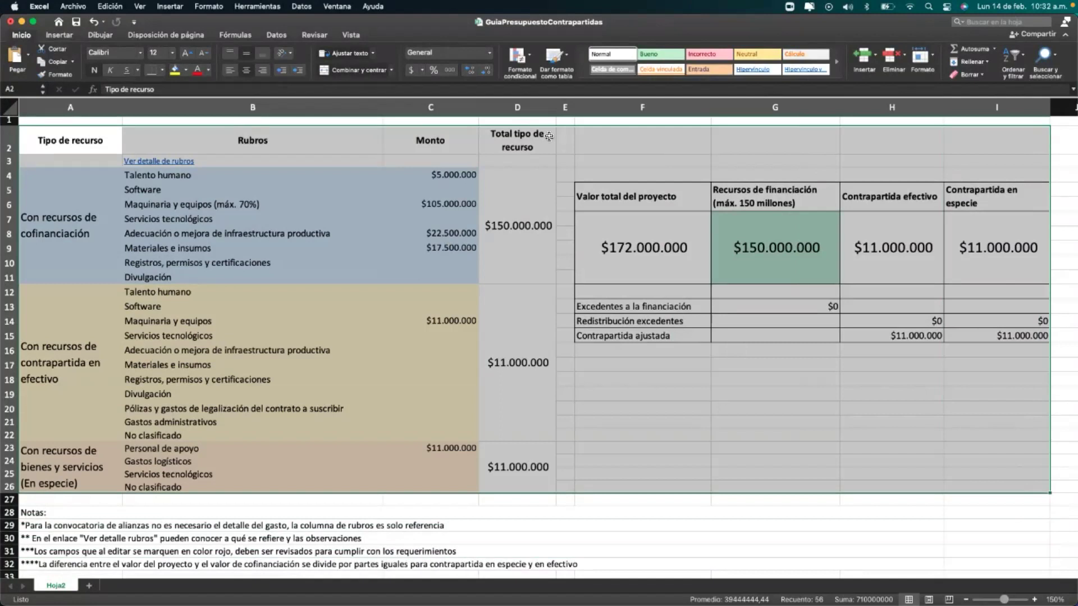
click(449, 290)
- Set the cofinancing amount for Maquinaria y equipos (máx. 70%) in C6 to $106.000.000
click(450, 203)
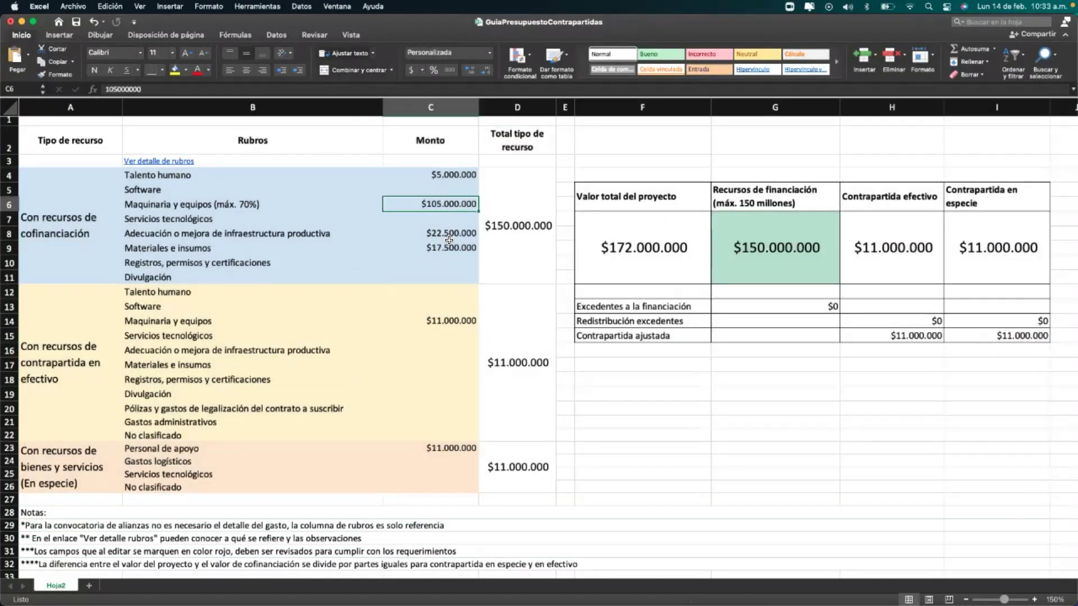
click(449, 233)
click(449, 204)
text(106.000.000)
key(Return)
- Set the cofinancing amount for Maquinaria y equipos (máx. 70%) in C6 back to $105.000.000
click(450, 205)
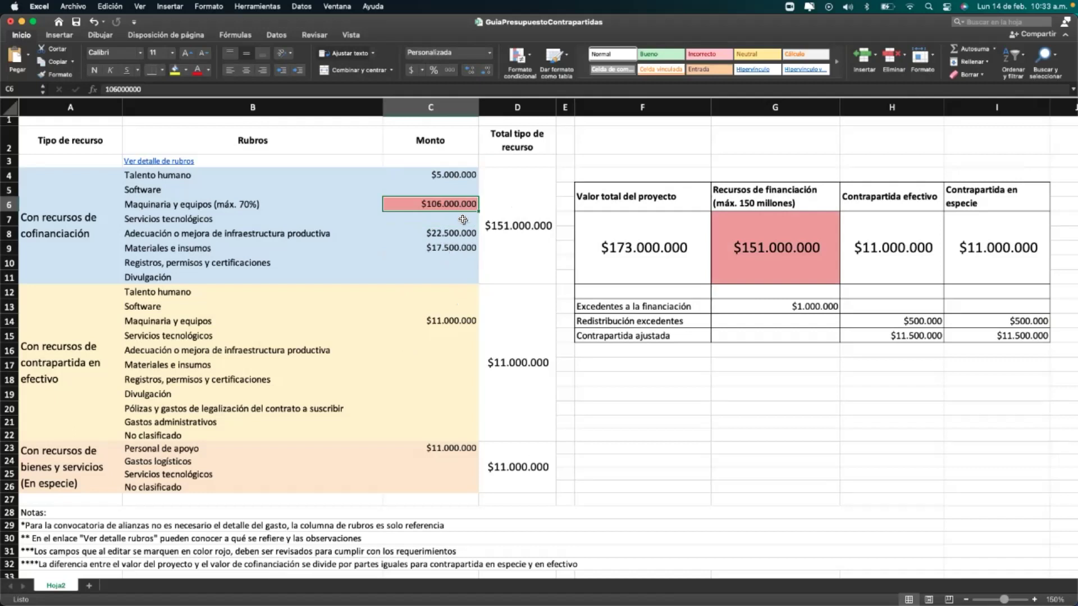
text(105)
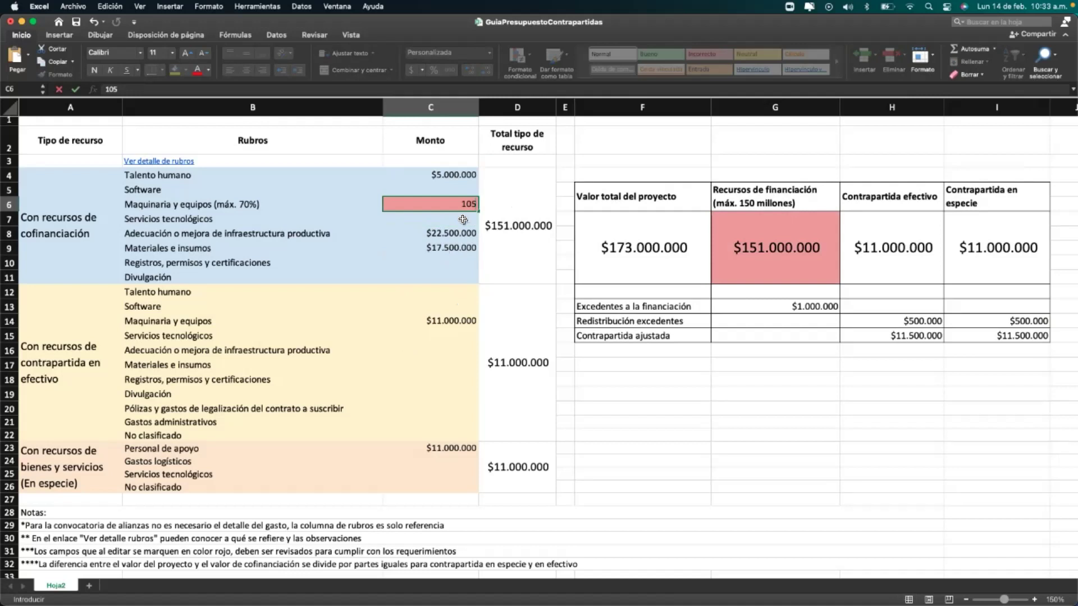
text(000000)
key(Return)
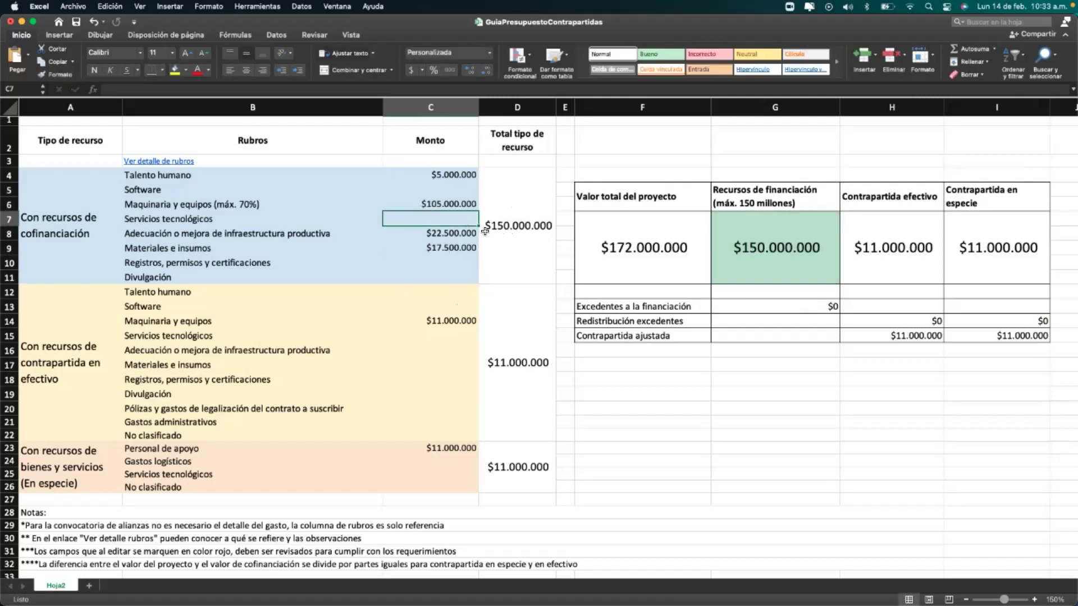
- Set the cofinancing amount for Adecuación o mejora de infraestructura productiva in C8 to $23.000.000
click(461, 232)
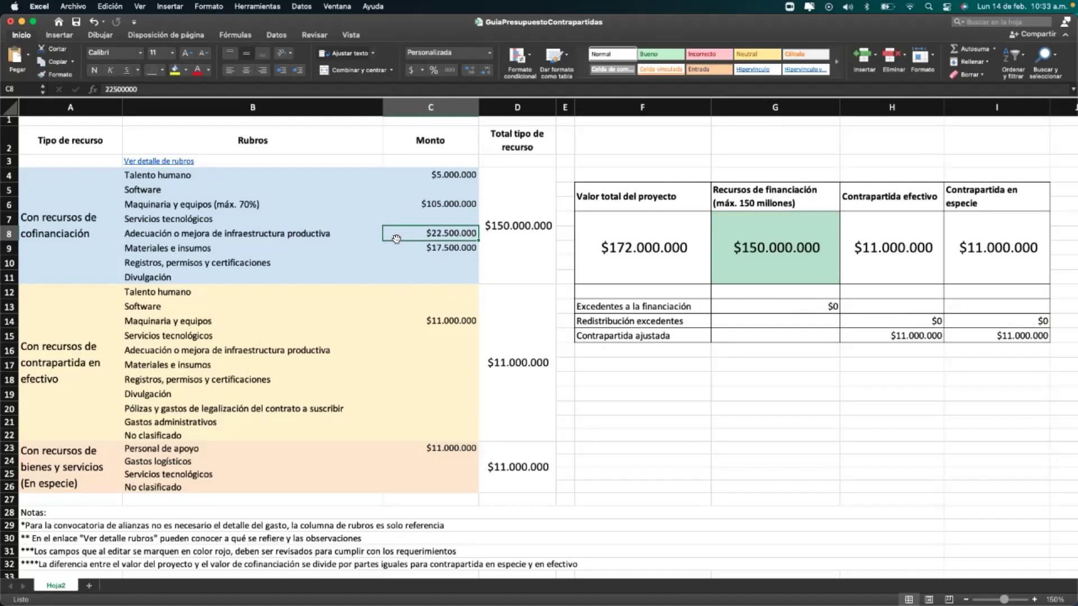
text(23000000)
key(Return)
- Set the cofinancing amount for Adecuación o mejora de infraestructura productiva in C8 back to $22.500.000
click(448, 233)
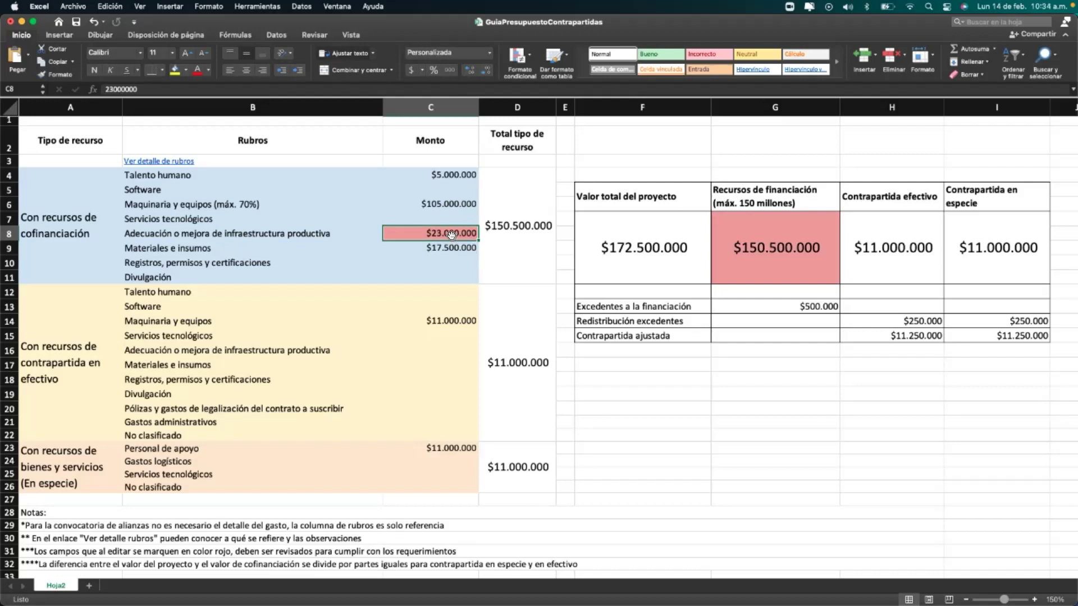
text(225)
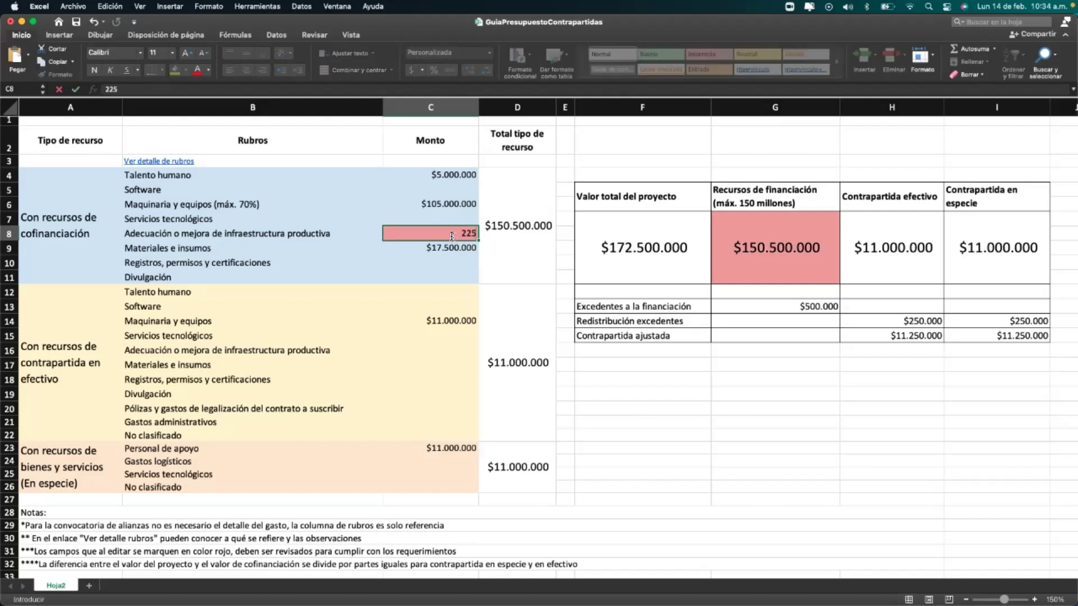
text(00000)
key(Return)
- Set the cofinancing amount for Materiales e insumos in C9 to $10.000.000
click(464, 205)
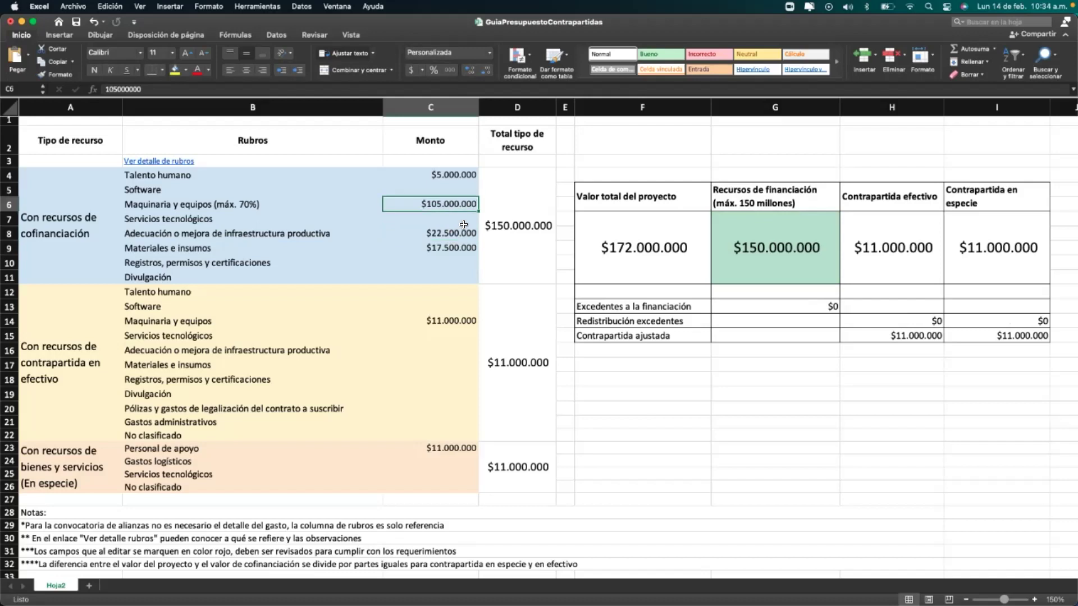
click(462, 232)
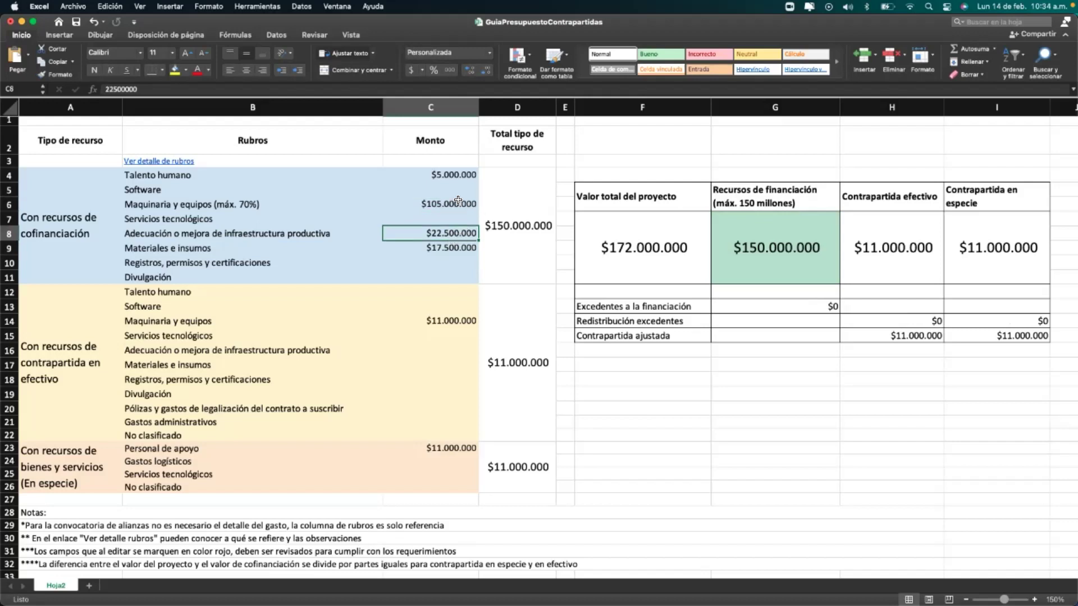
click(457, 177)
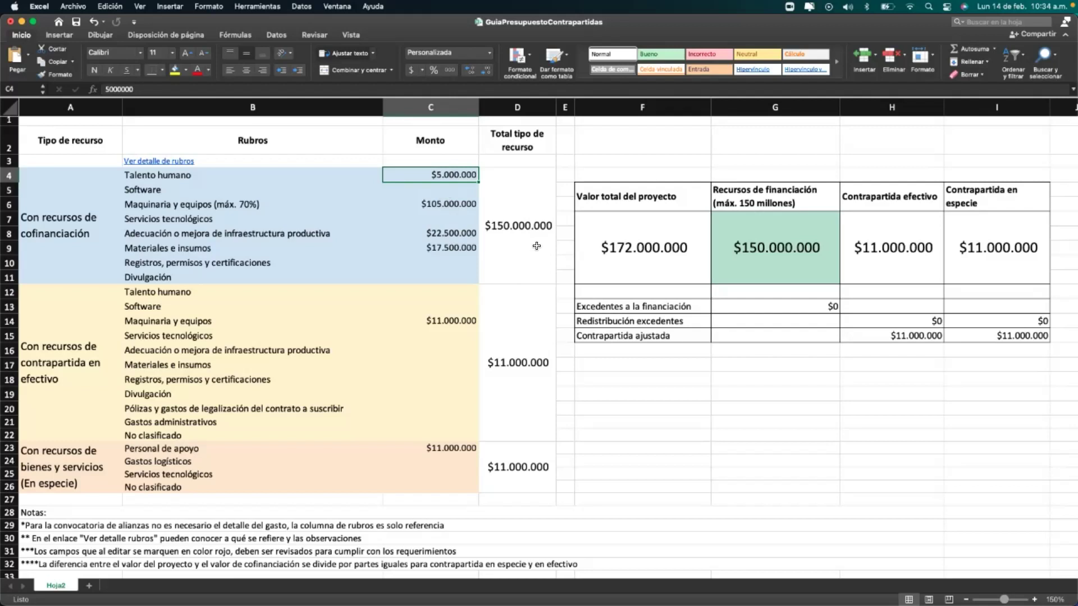
click(448, 247)
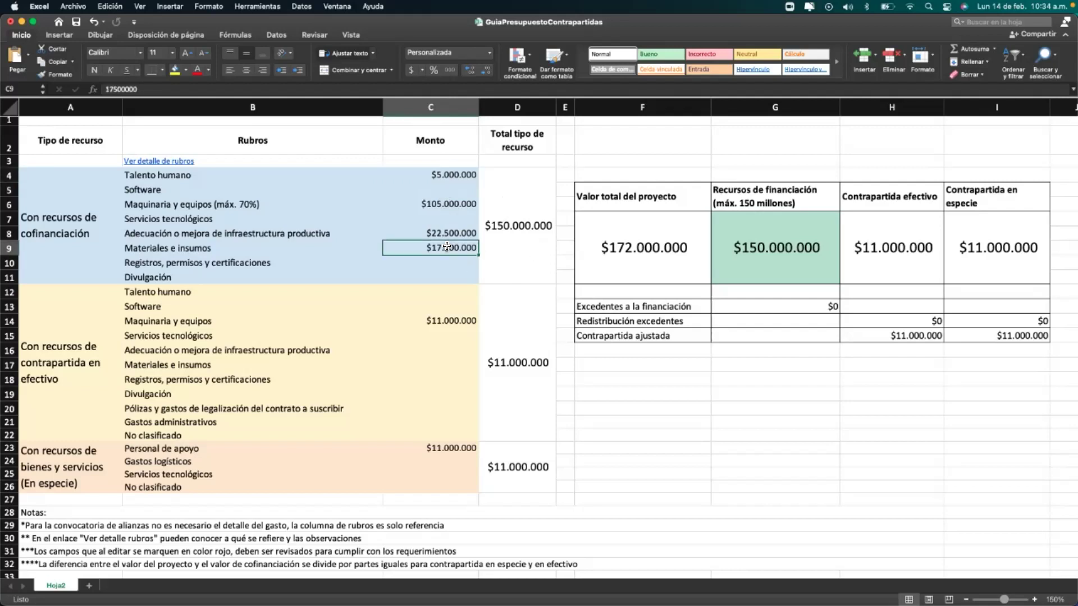
text(10.00)
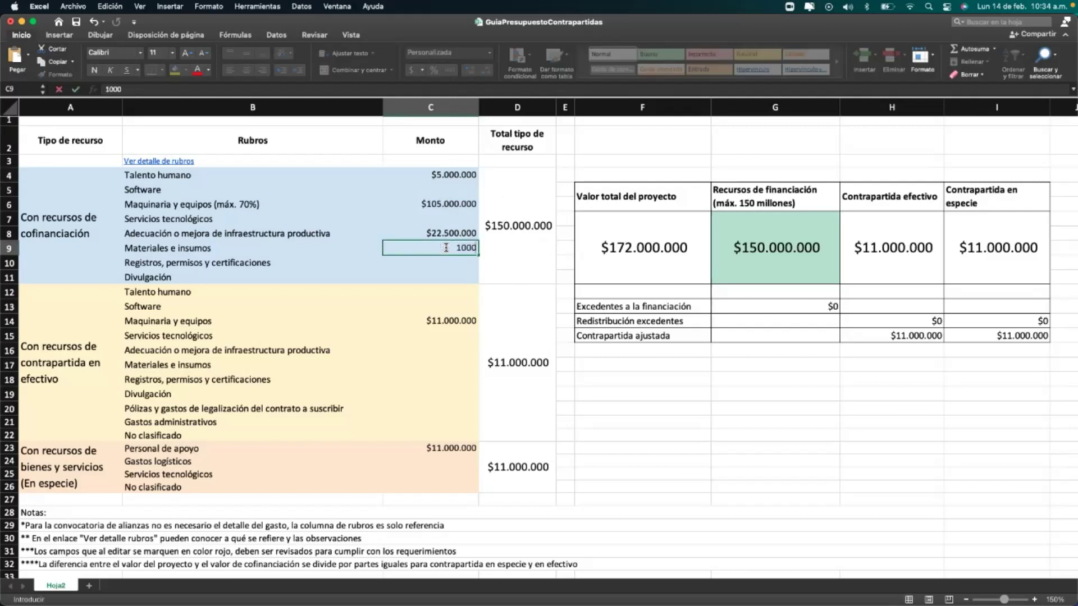
text(0.000)
key(Return)
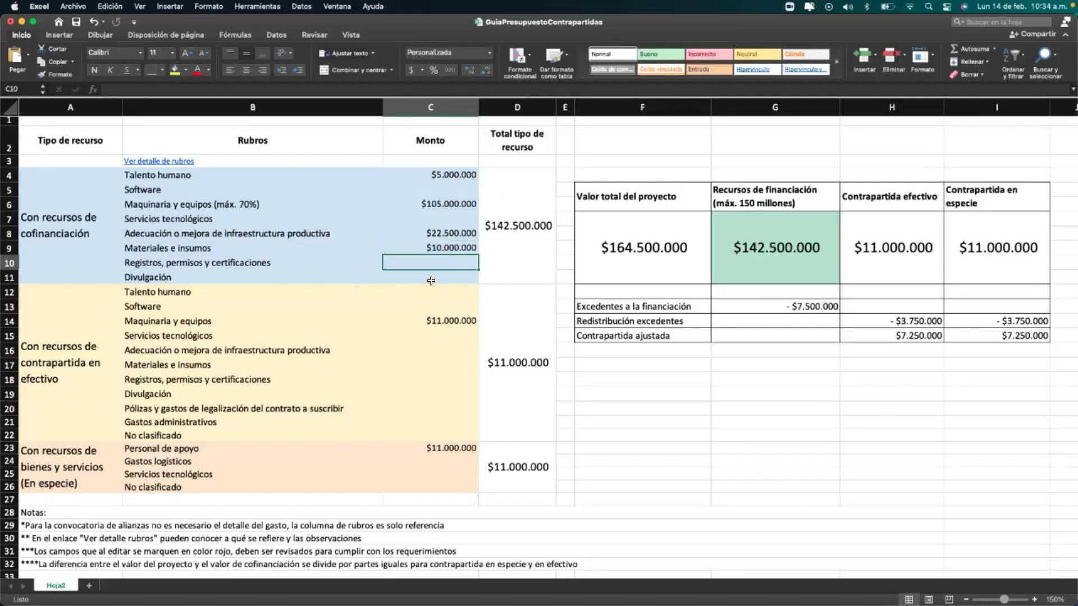
- Enter $10.000.000 as the cofinancing amount for Divulgación in C11
click(432, 281)
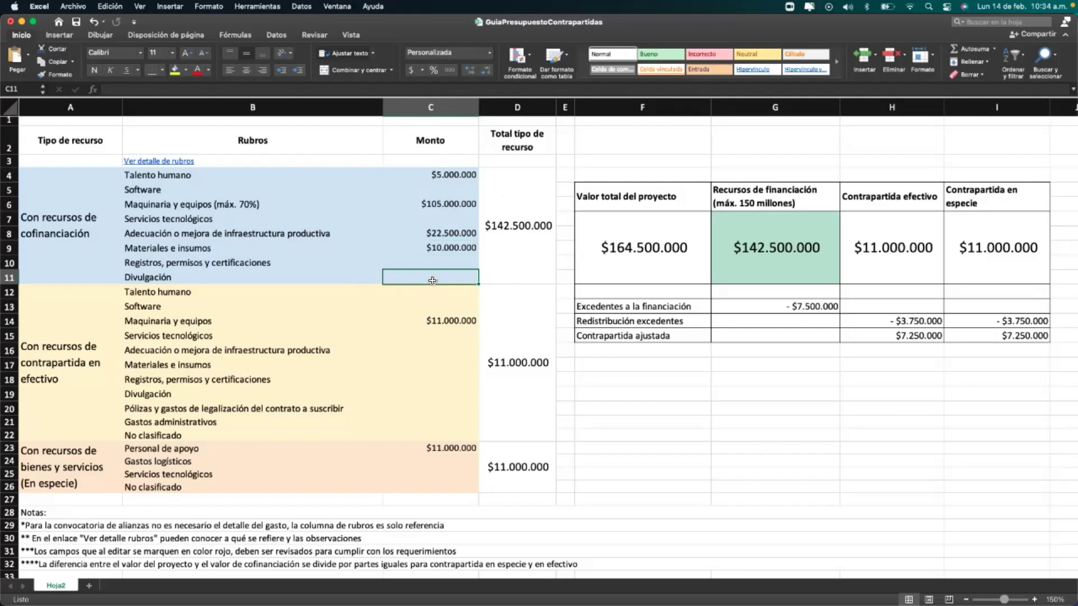
text(10.000.)
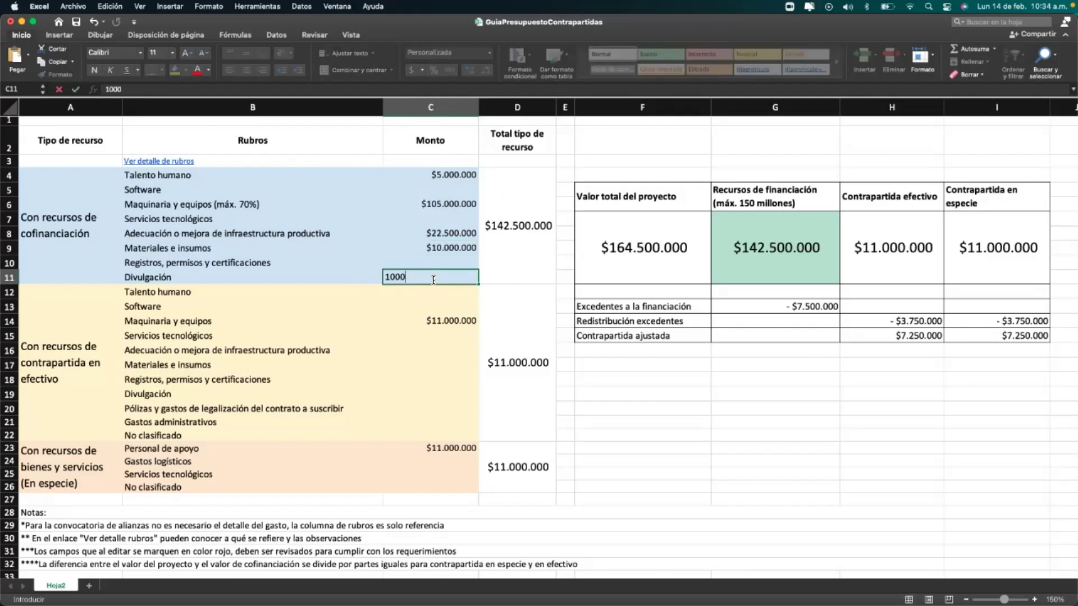
text(00000)
key(Return)
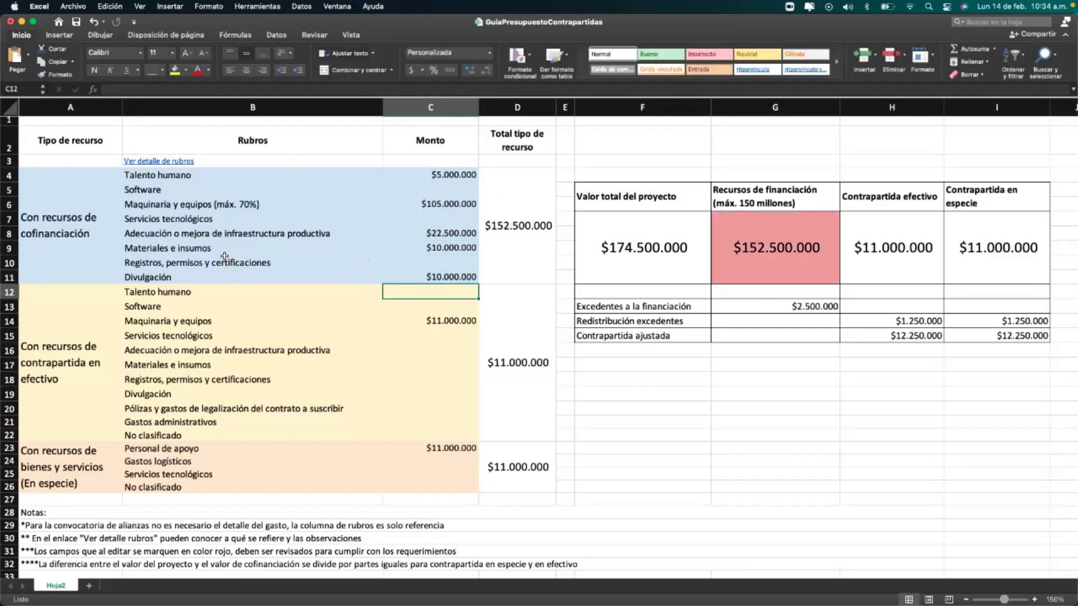
mouse_move(183, 161)
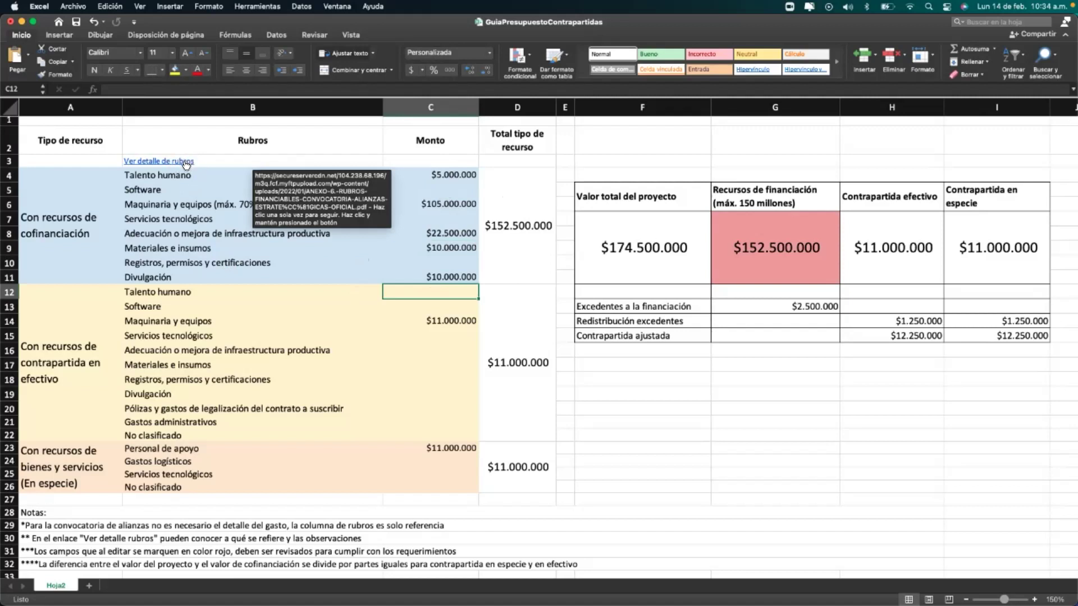
click(434, 277)
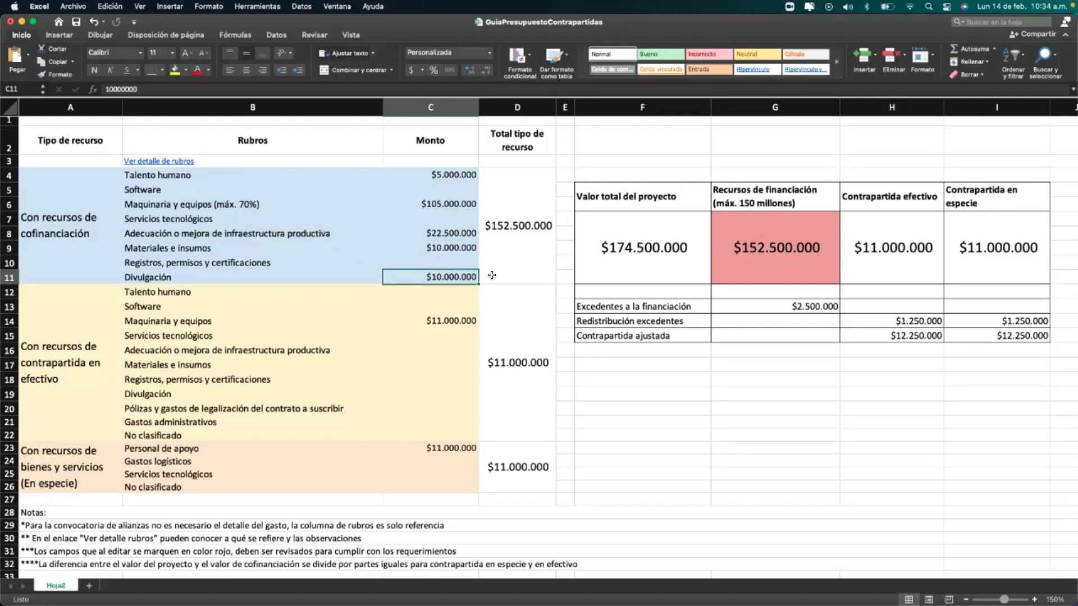
click(522, 226)
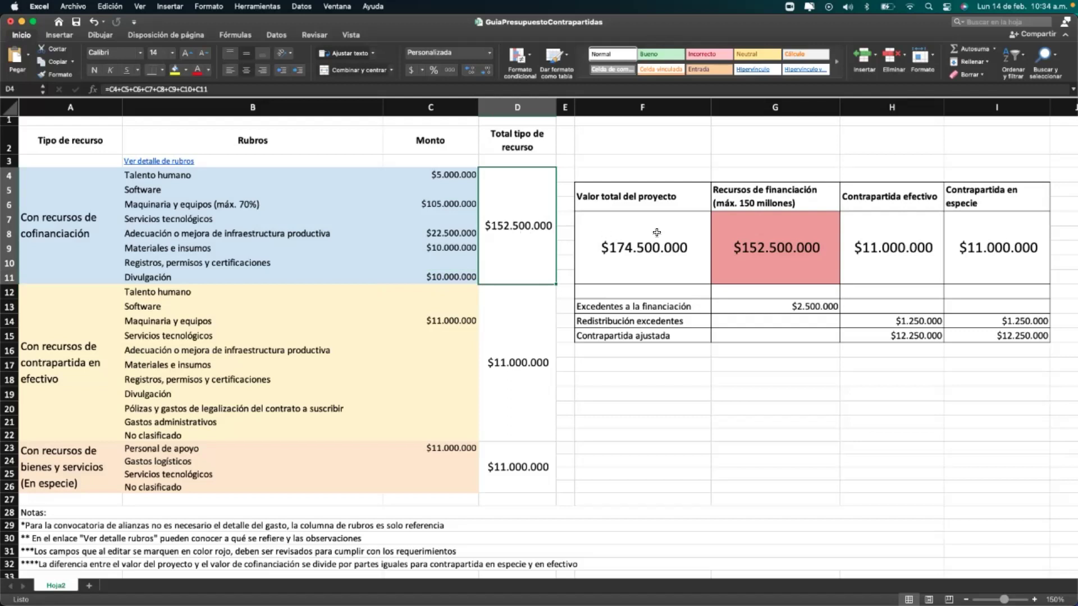
click(776, 251)
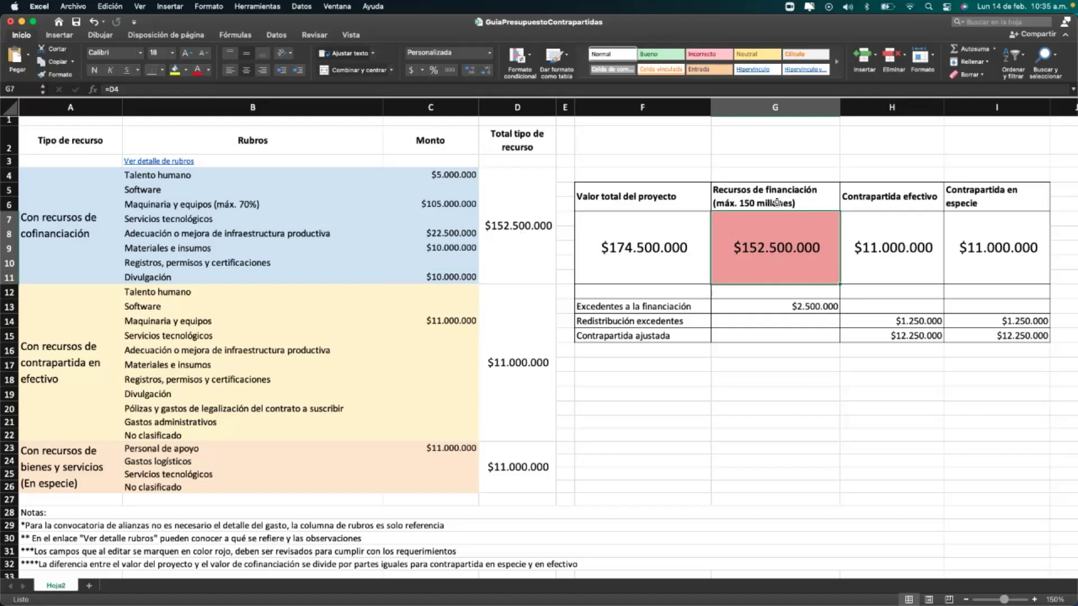
- Set the cofinancing amount for Materiales e insumos in C9 to $7.500.000
click(448, 232)
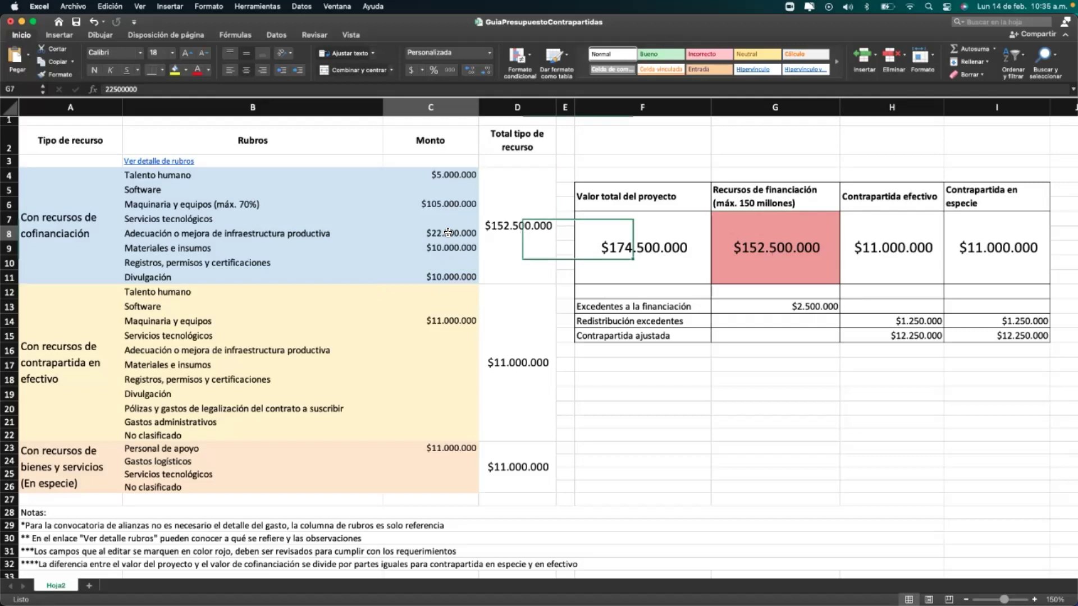
click(448, 248)
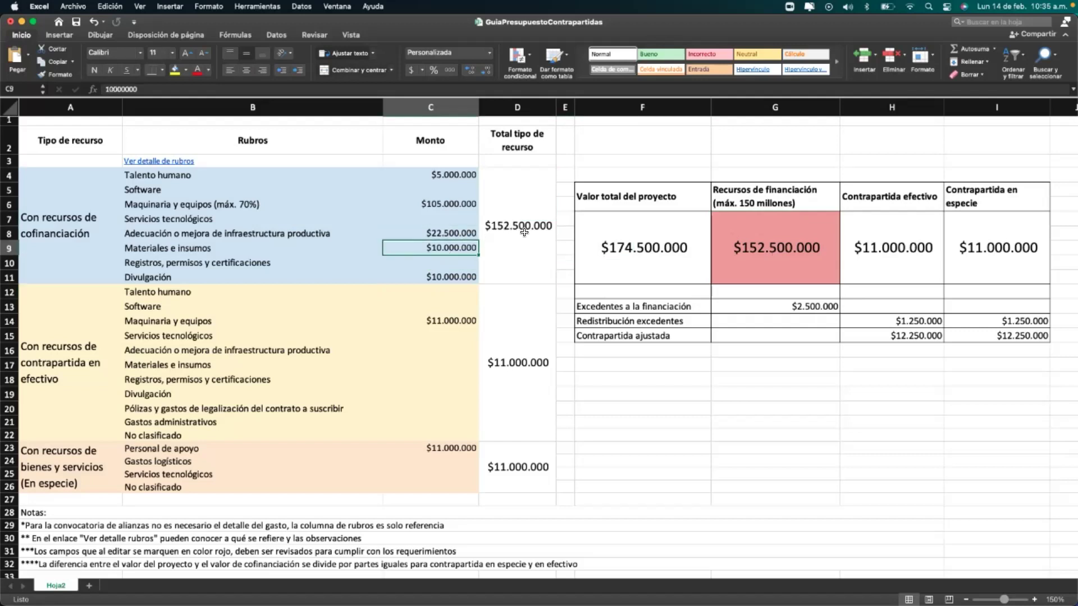
text(7.500.)
text(000)
key(Return)
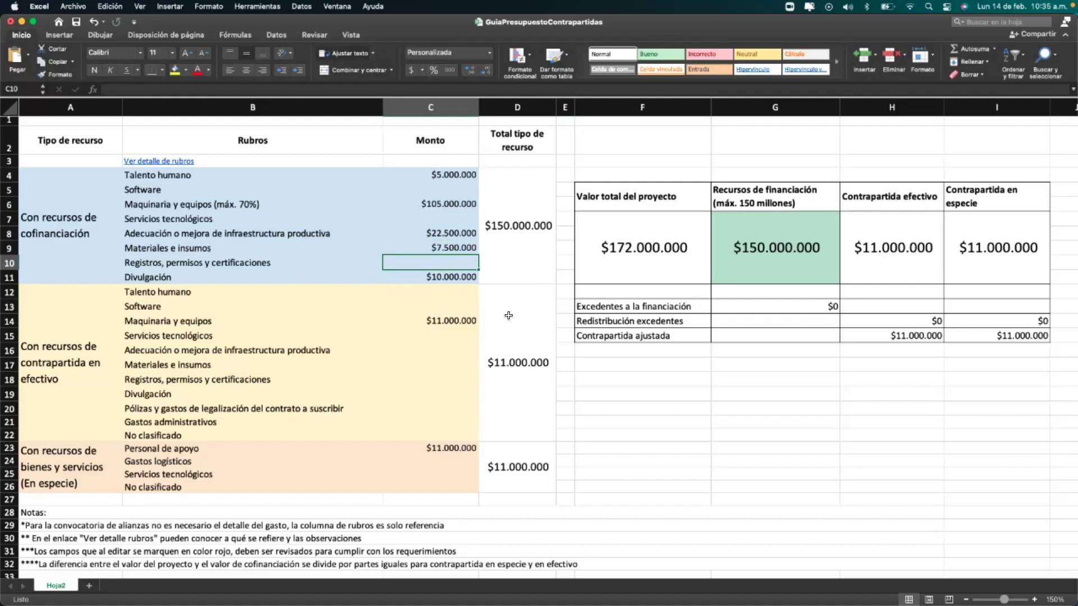
- Enter $5.000.000 for Talento humano in C12, under the cash counterpart resources
click(443, 318)
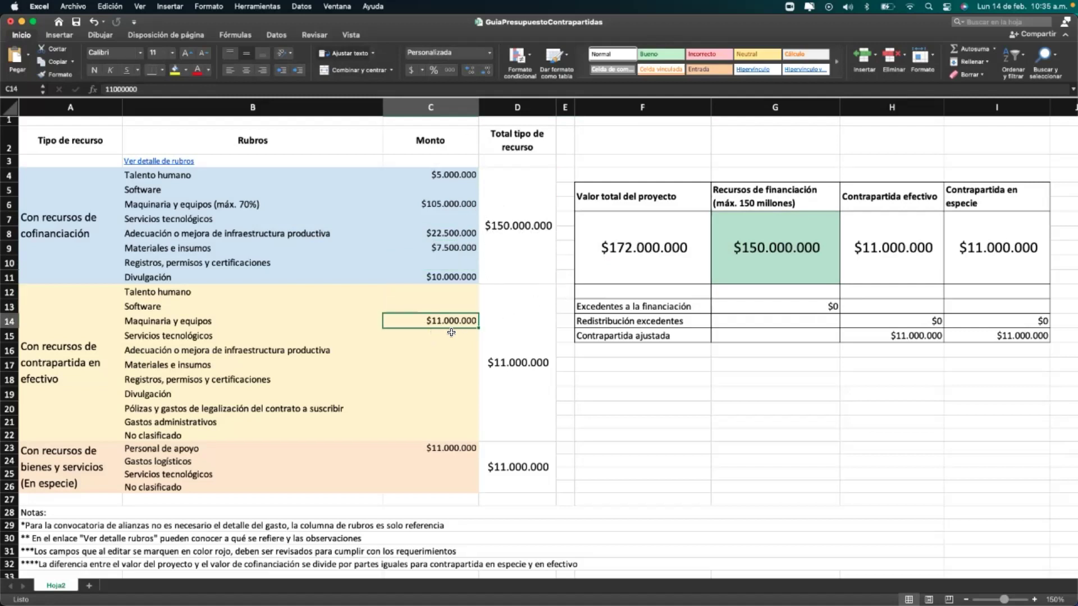
click(458, 289)
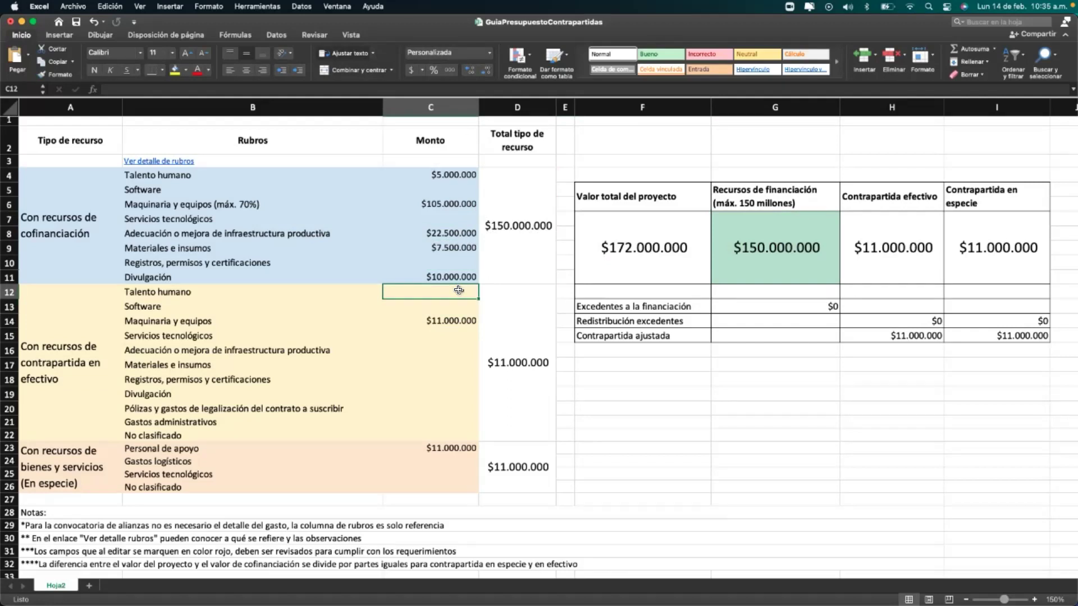
text(5000)
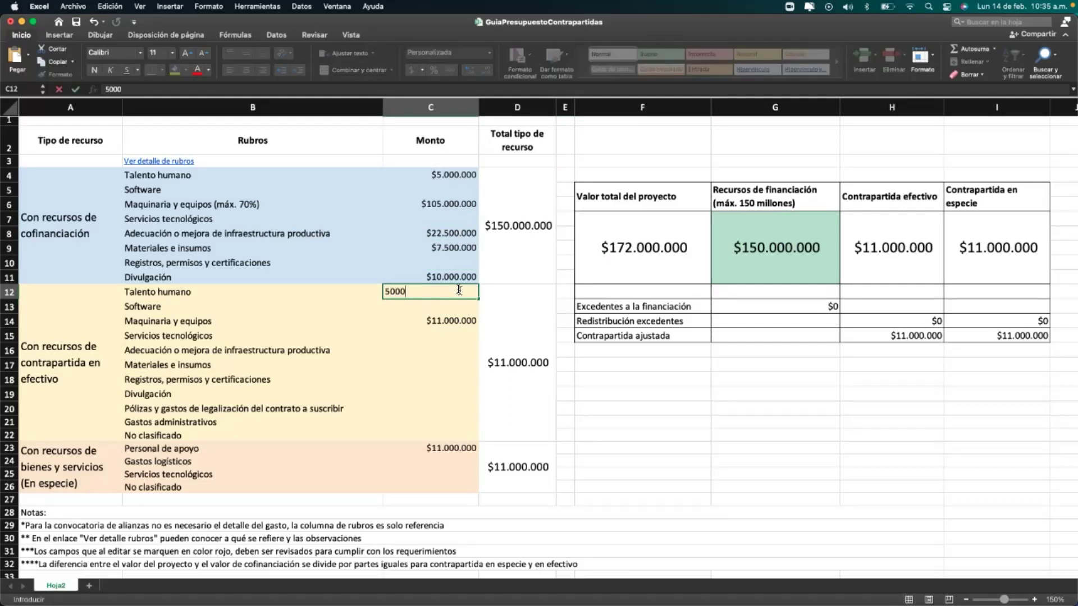
text(000)
key(Return)
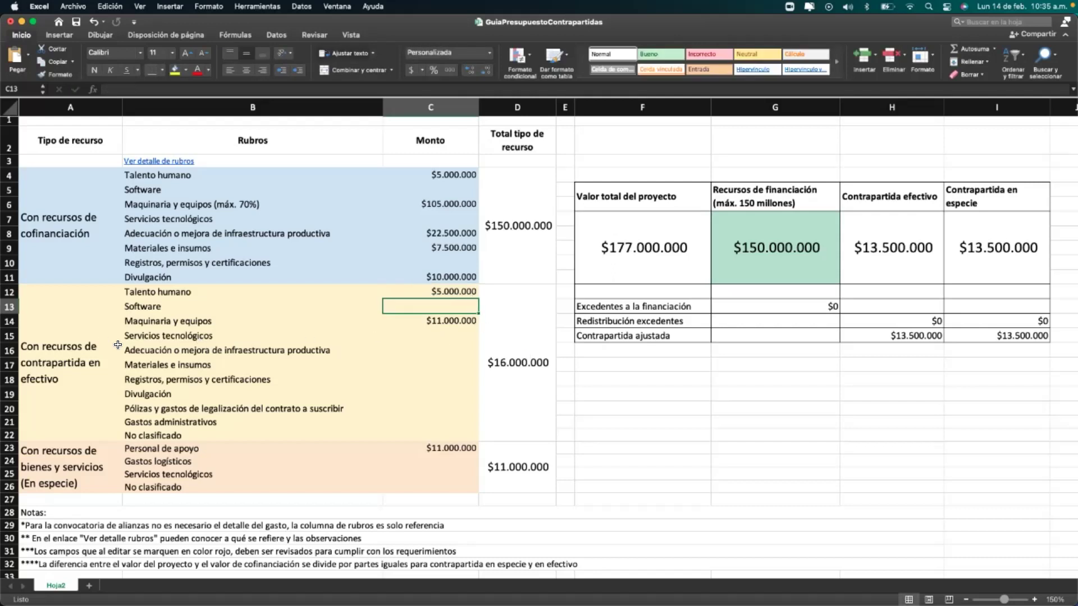
- Set the cash counterpart amount for Maquinaria y equipos in C14 to $5.000.000
click(99, 361)
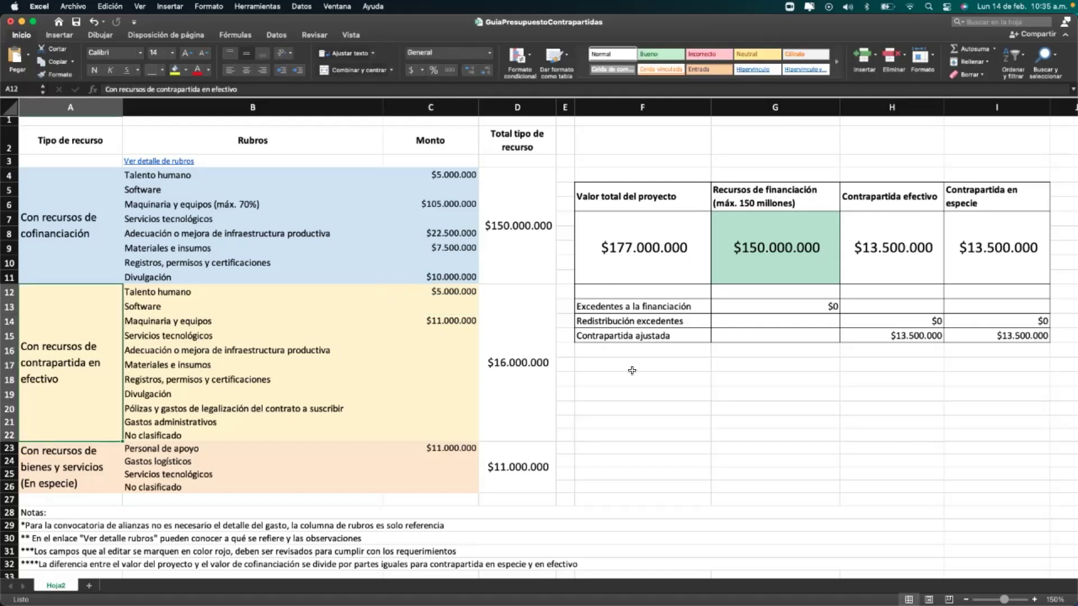
click(505, 370)
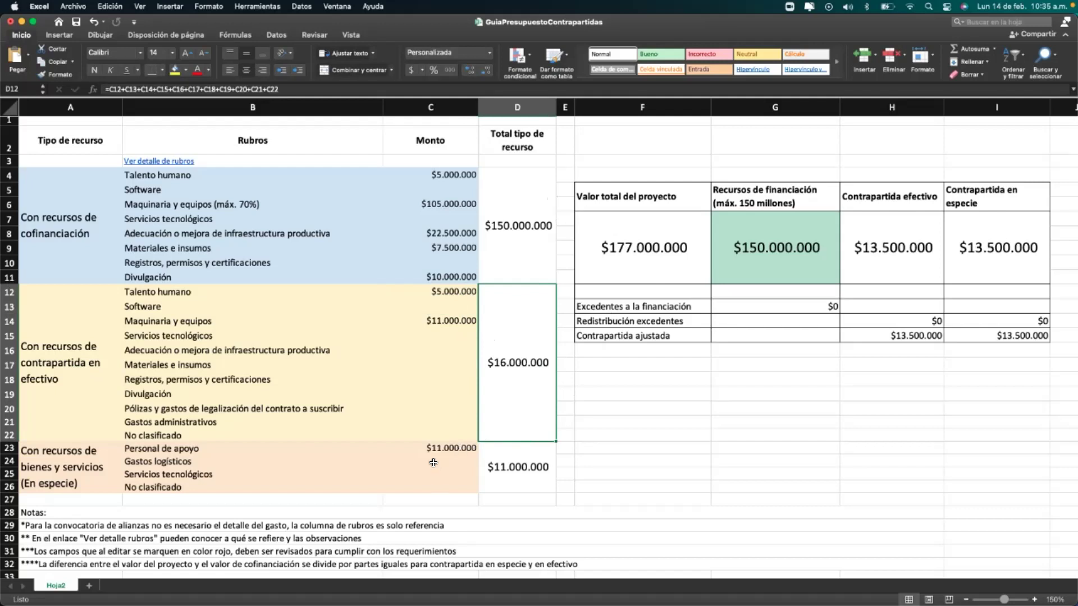
click(448, 323)
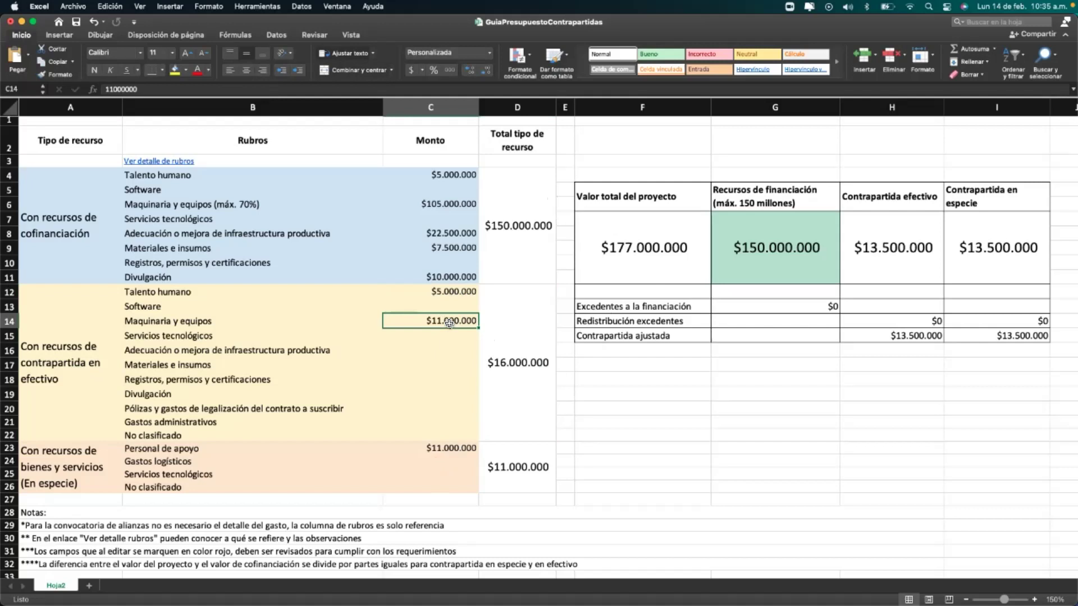
text(3)
key(BackSpace)
text(500)
text(0000)
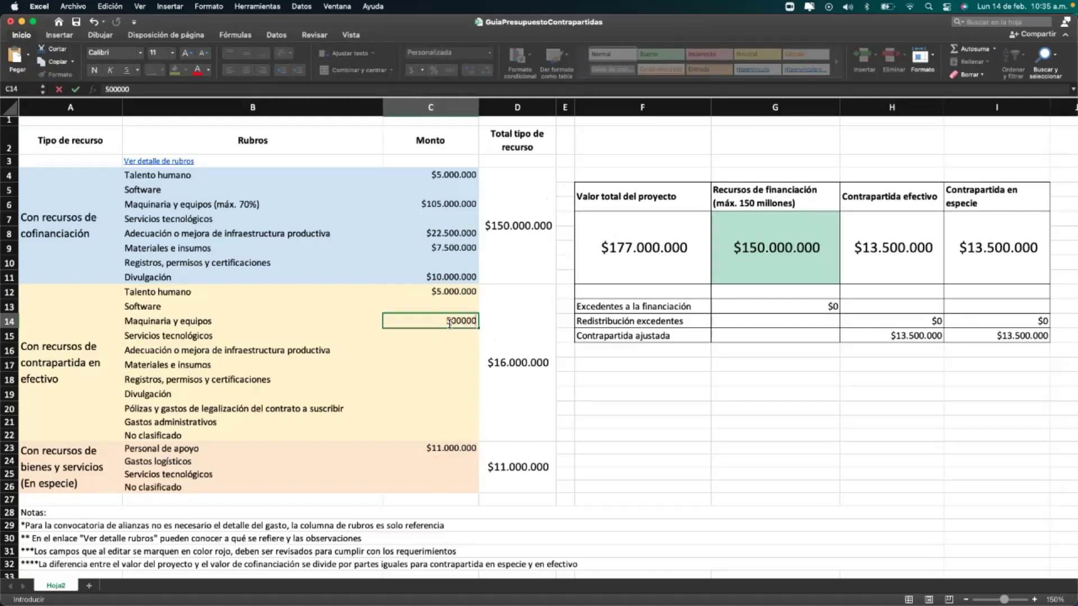
key(Return)
double_click(449, 322)
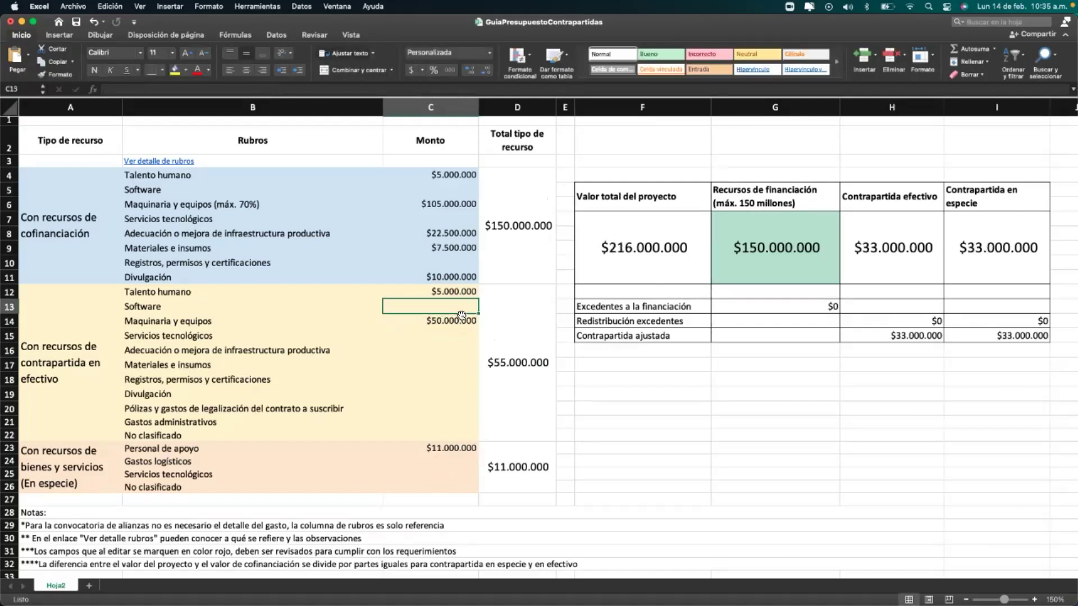
key(BackSpace)
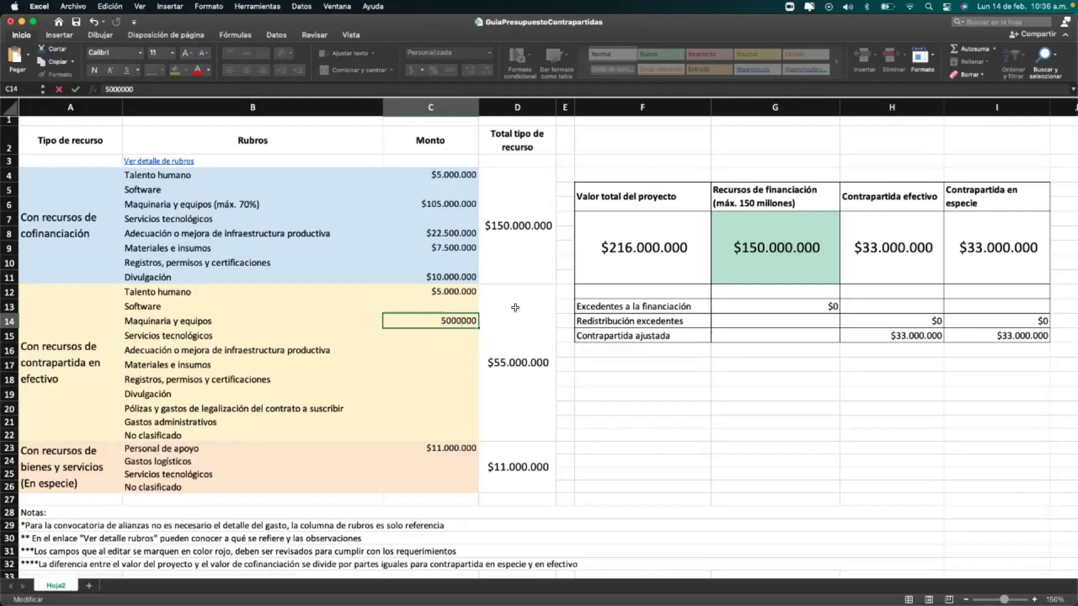
key(Tab)
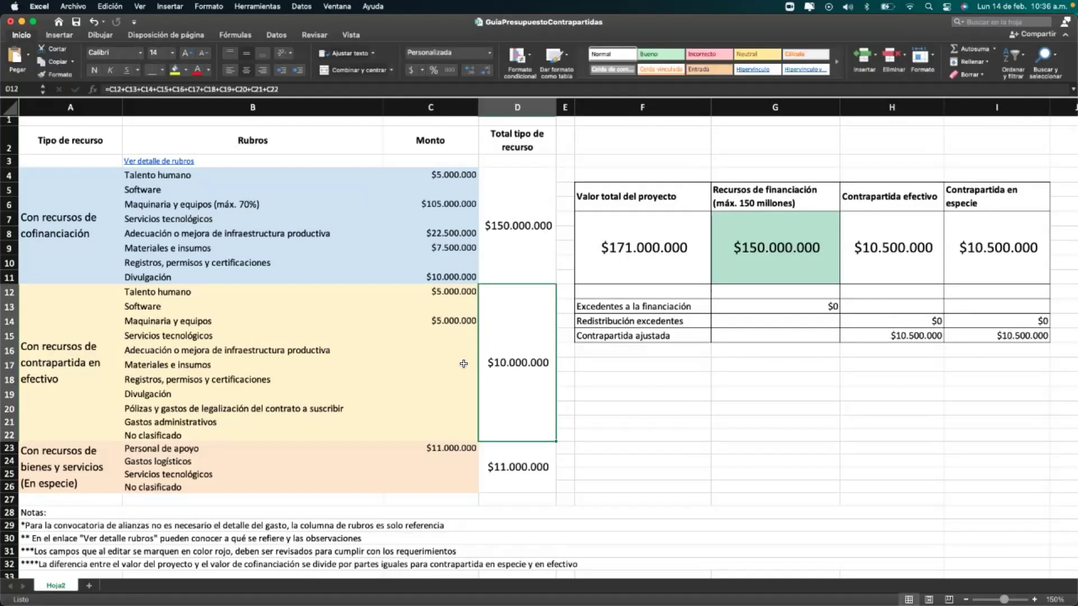
- Check the counterpart totals and set the in-kind amount for Personal de apoyo in C23 to $10.500.000
click(524, 474)
click(509, 370)
click(893, 248)
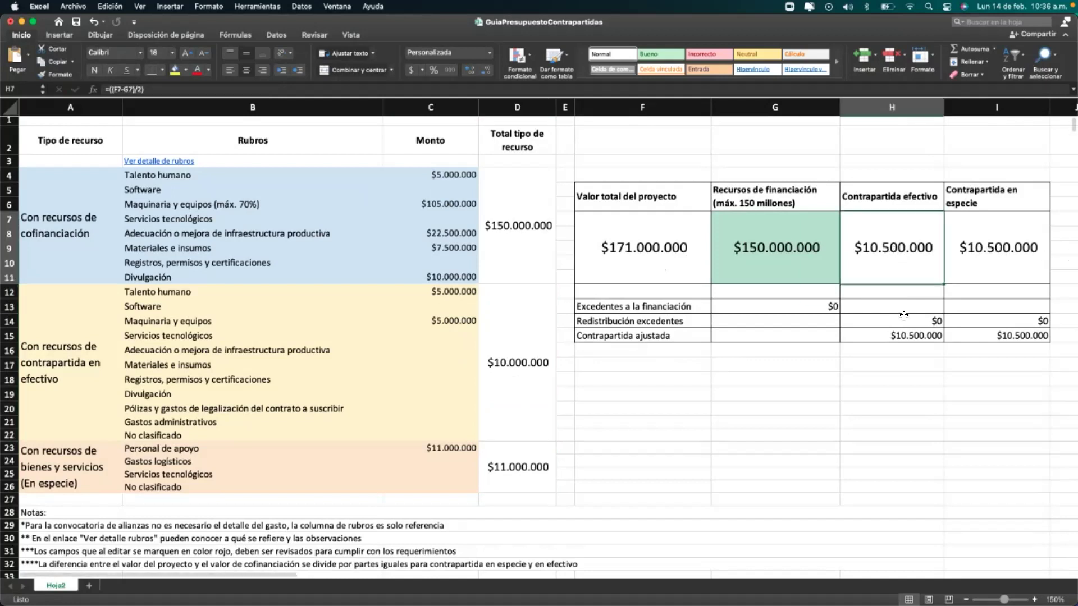
click(460, 450)
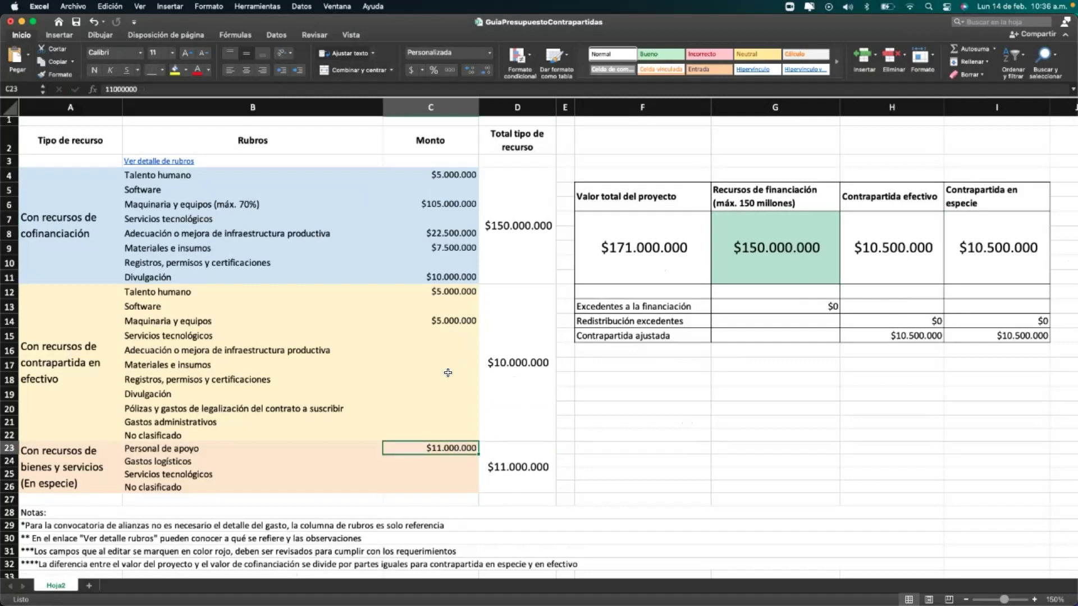
double_click(460, 449)
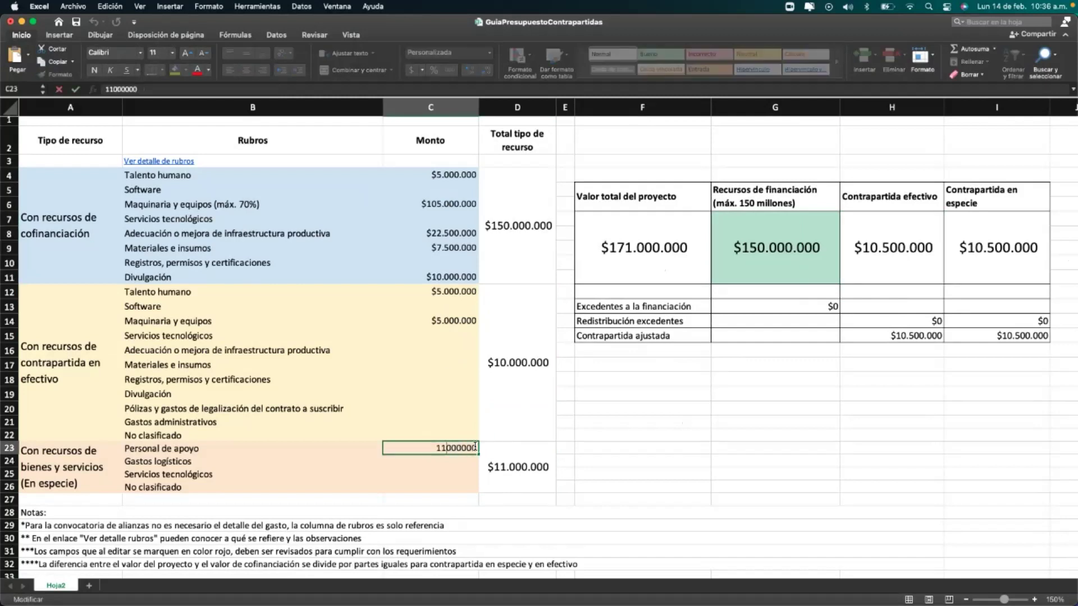
key(BackSpace)
key(Delete)
text(05)
key(Return)
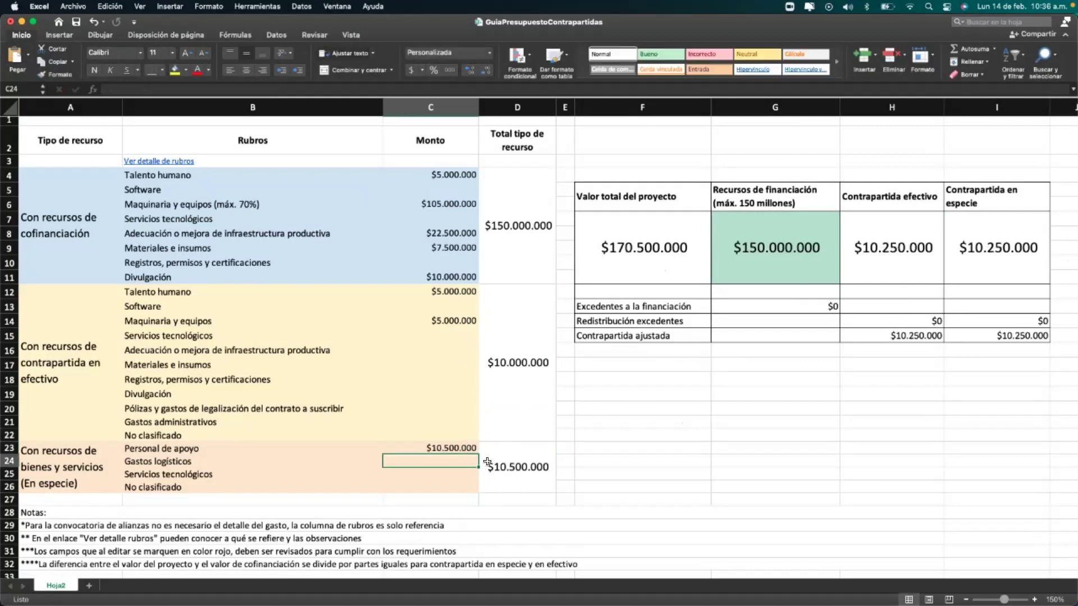
- Set the cash counterpart amount for Maquinaria y equipos in C14 to $5.500.000
double_click(450, 321)
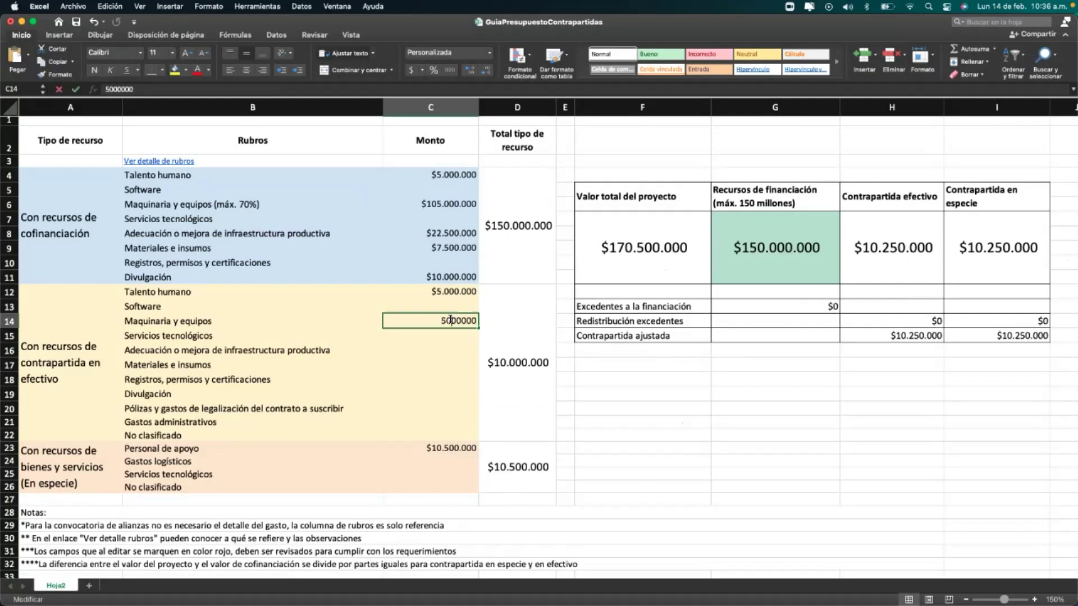
key(BackSpace)
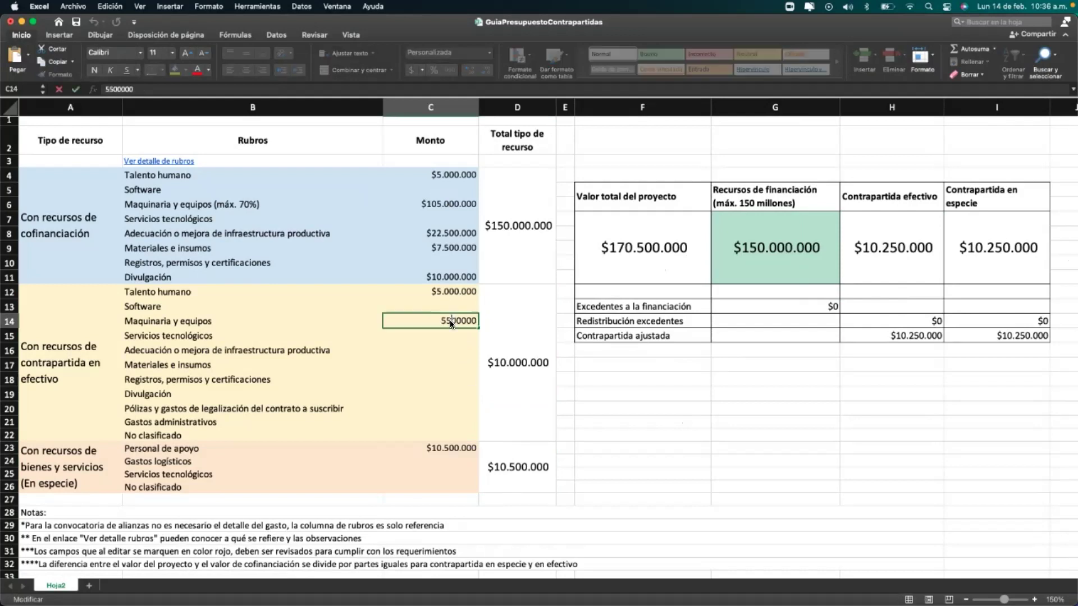
key(Return)
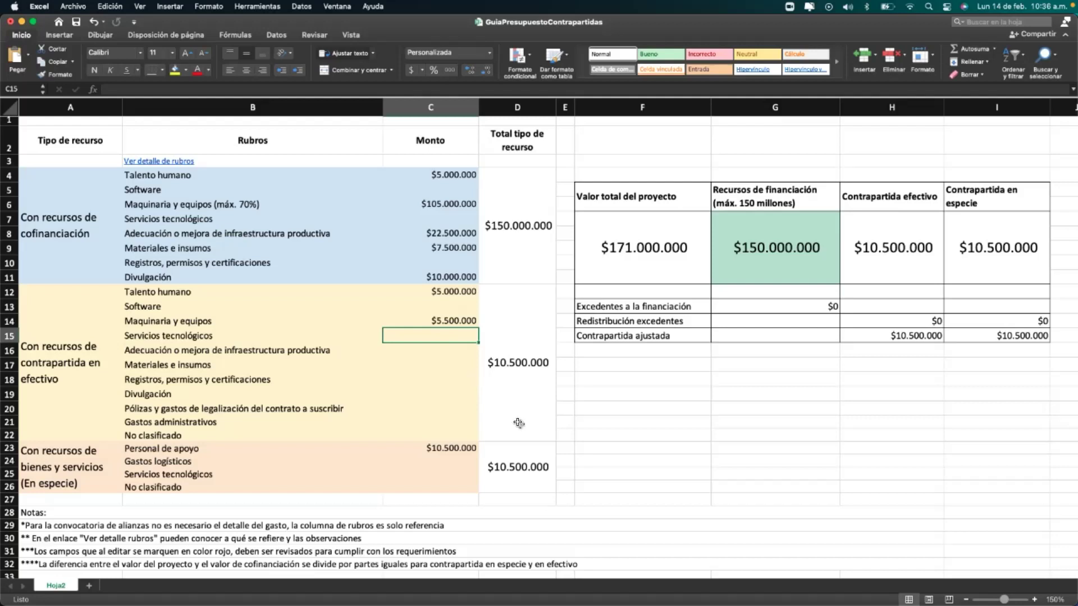
- Compare the three resource-type totals in column D with the project value, financing, cash and in-kind counterpart figures in row 7
click(522, 262)
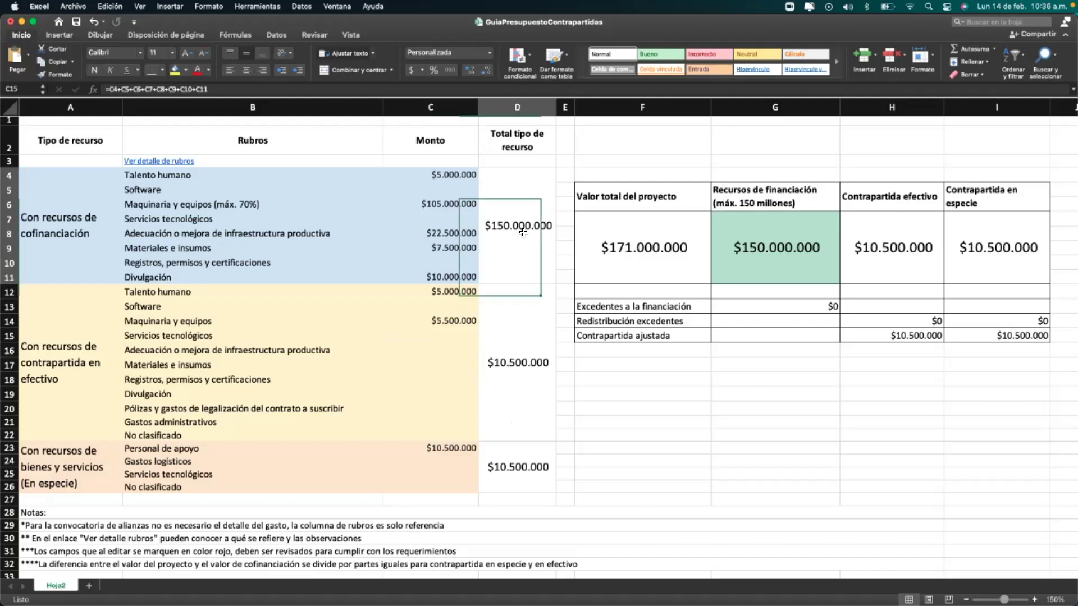
click(528, 362)
click(512, 464)
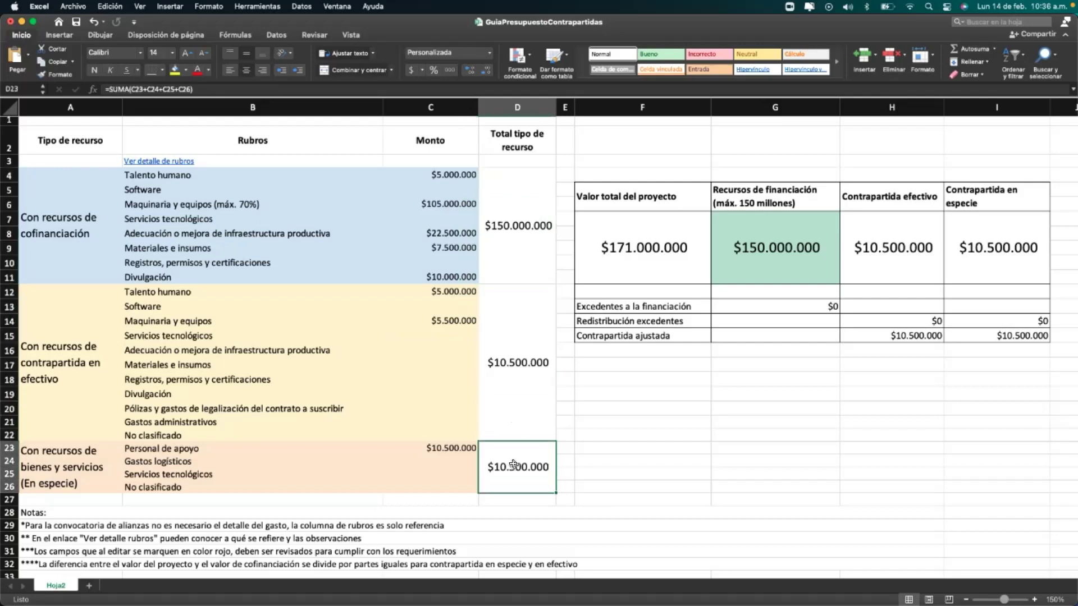
click(616, 242)
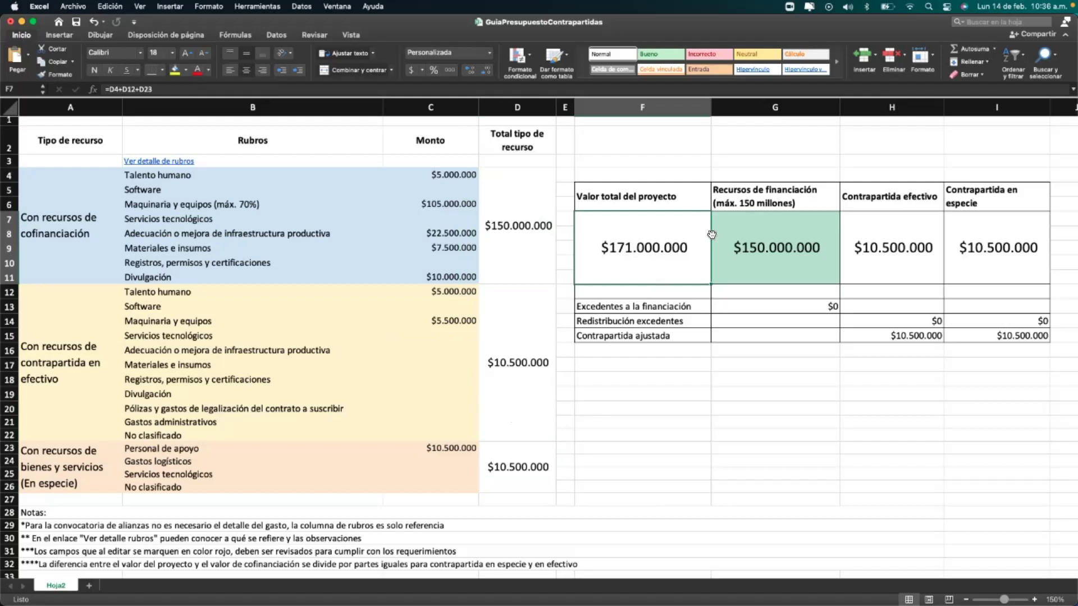
click(785, 254)
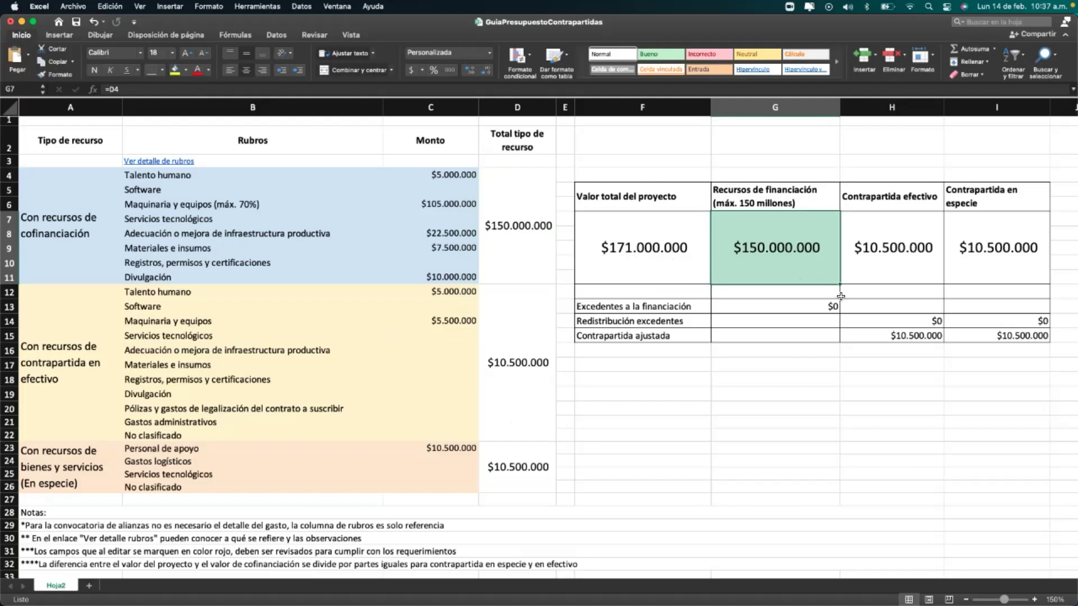
click(883, 255)
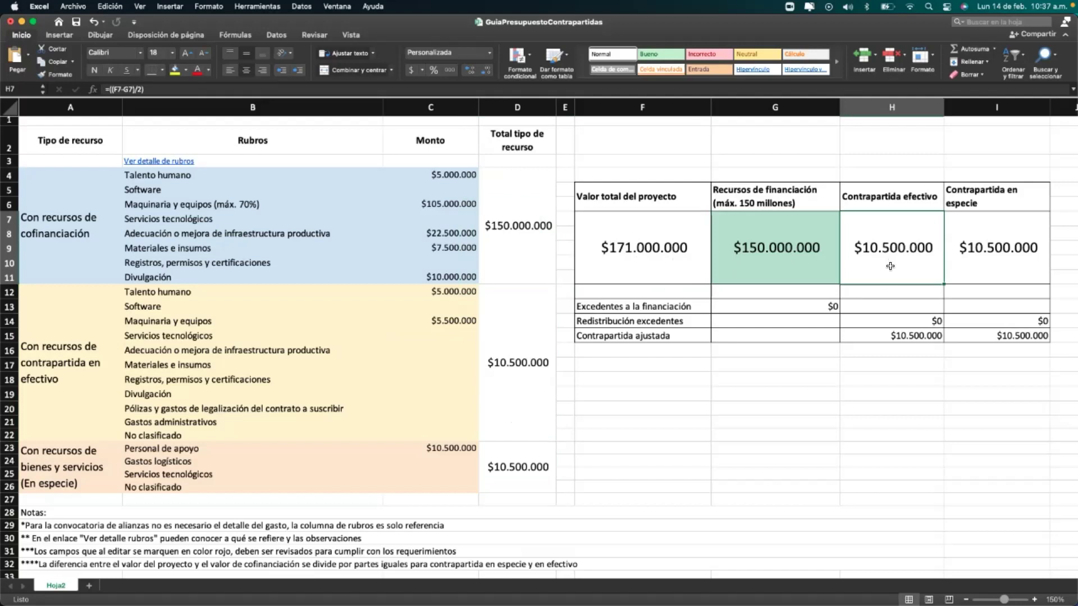
click(992, 256)
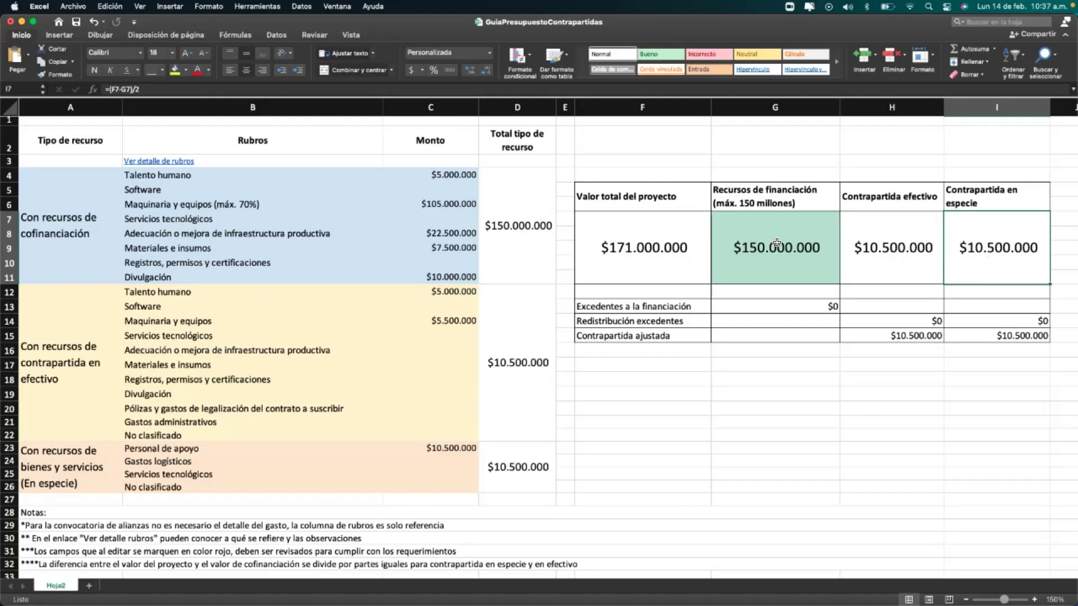
click(528, 206)
click(514, 377)
click(513, 473)
click(517, 243)
click(503, 345)
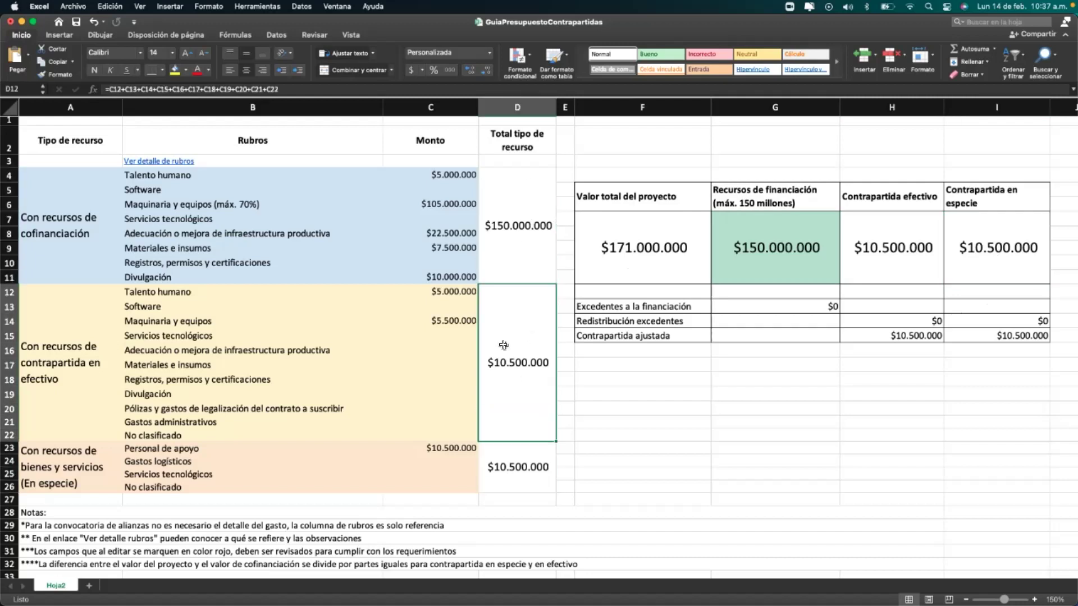
key(ctrl+Up)
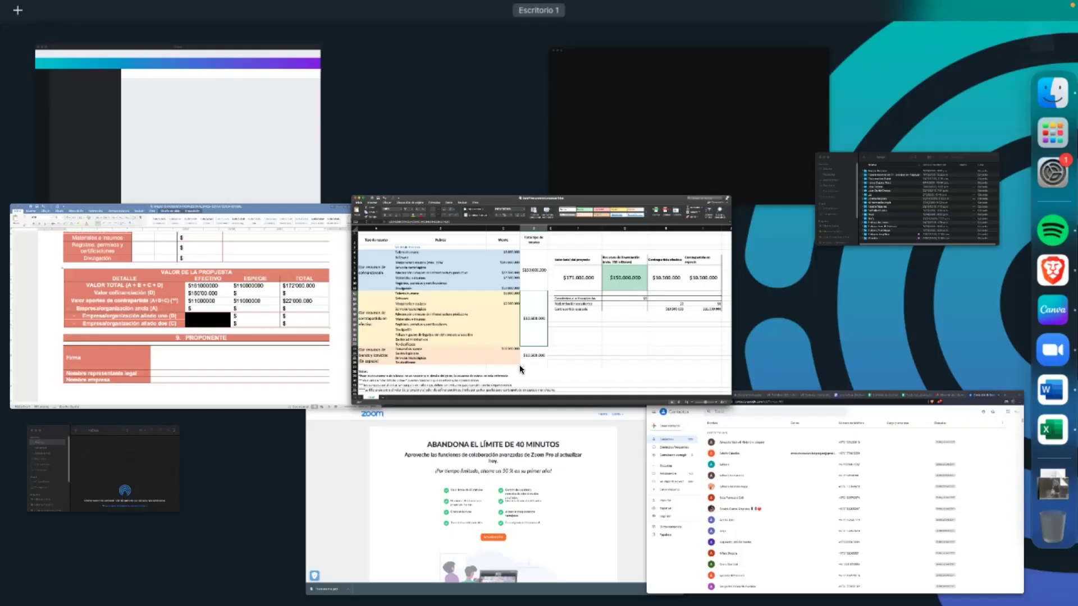
click(535, 317)
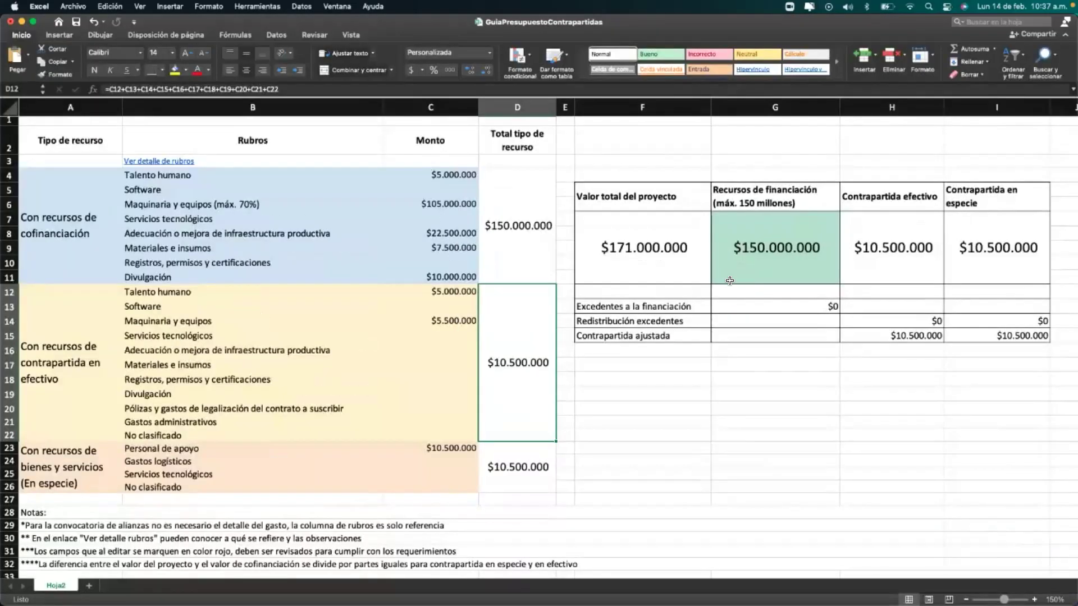
click(748, 264)
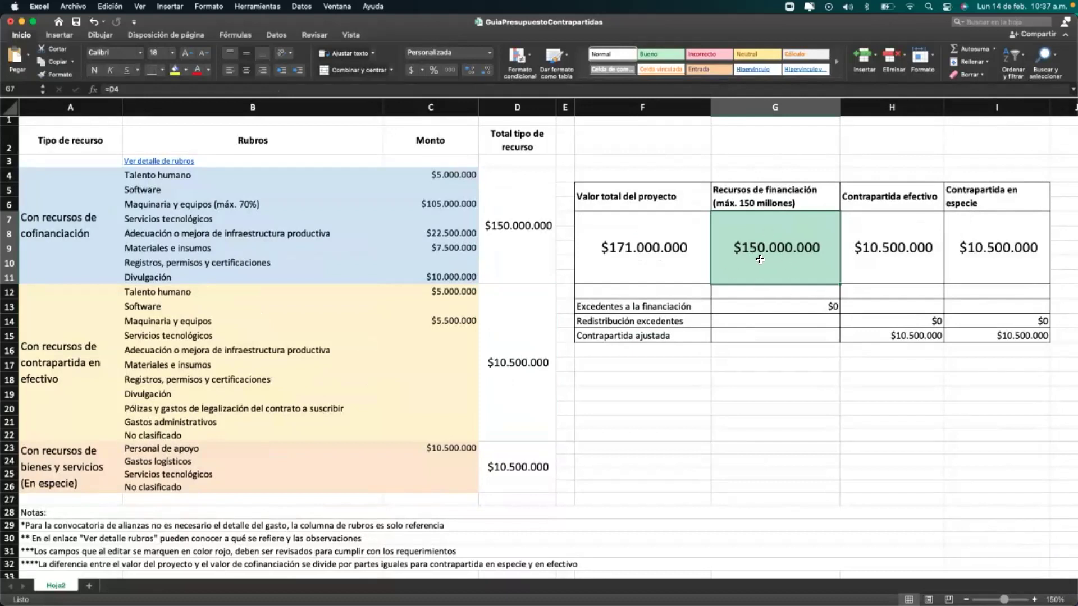
- Enter 15000000 as scratch values in F18 and G18, and undo both entries
click(650, 377)
text(15000000)
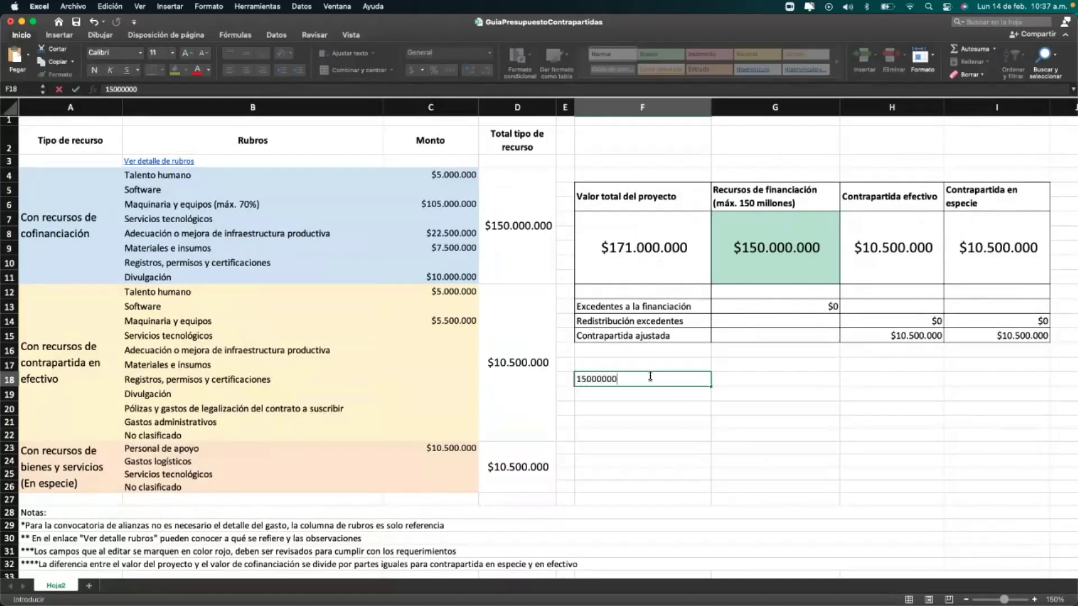
key(Tab)
text(15000)
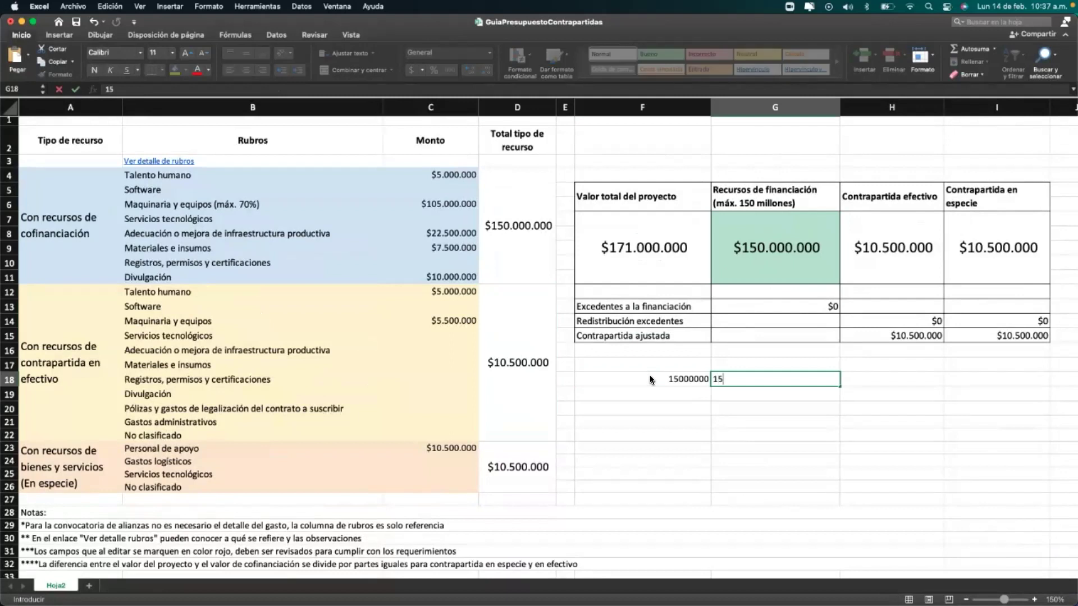
text(000)
key(Return)
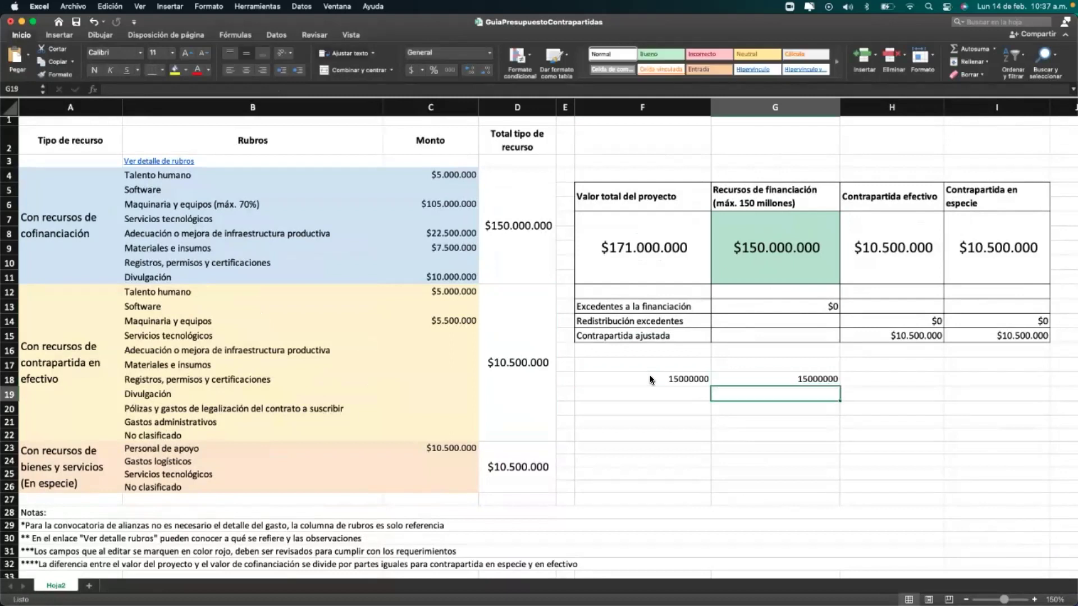
click(774, 377)
key(super+z)
key(super+z)
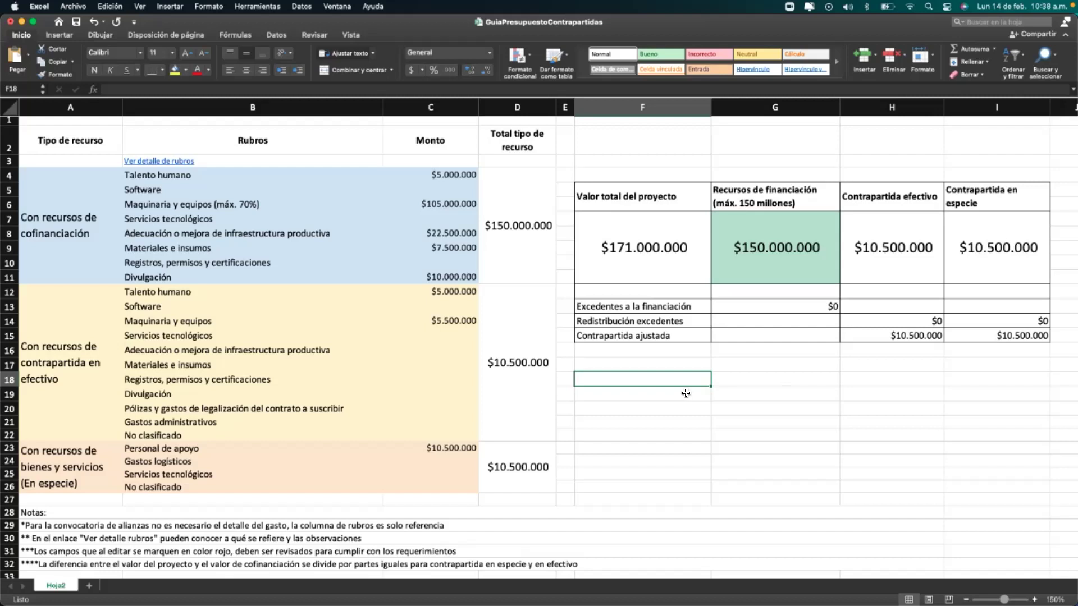
- Open Spotlight and use it to calculate 167500000*90%
key(super+space)
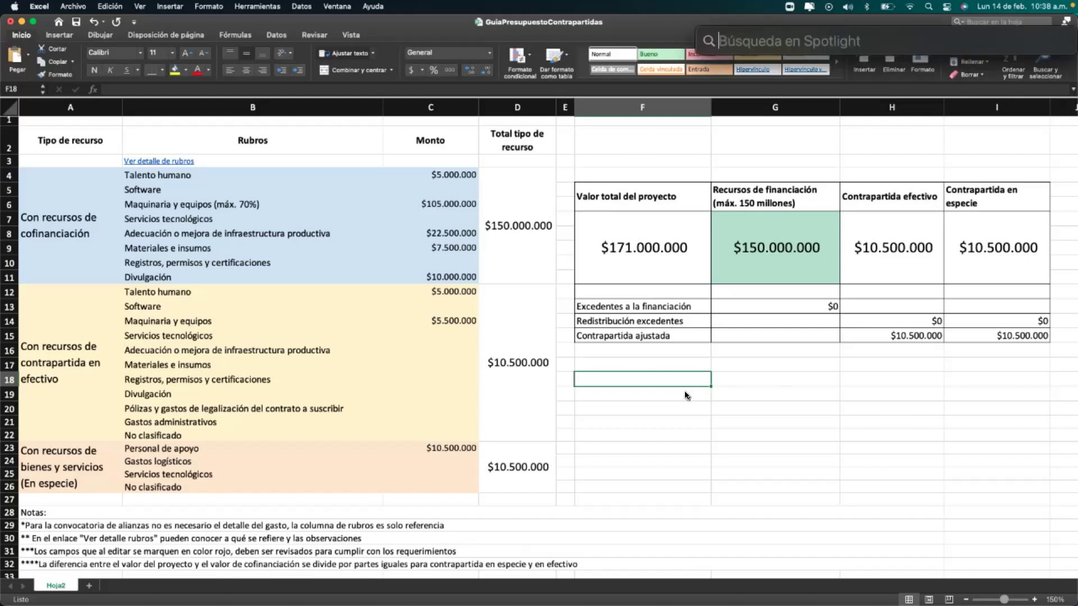
drag(879, 41, 536, 345)
text(167)
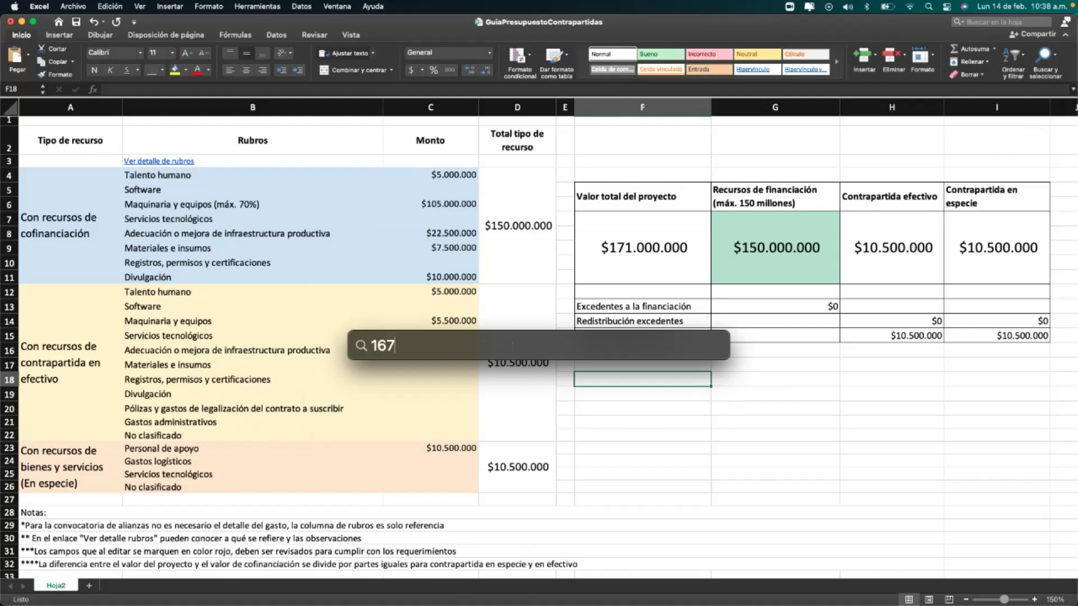
text(5000000*90%)
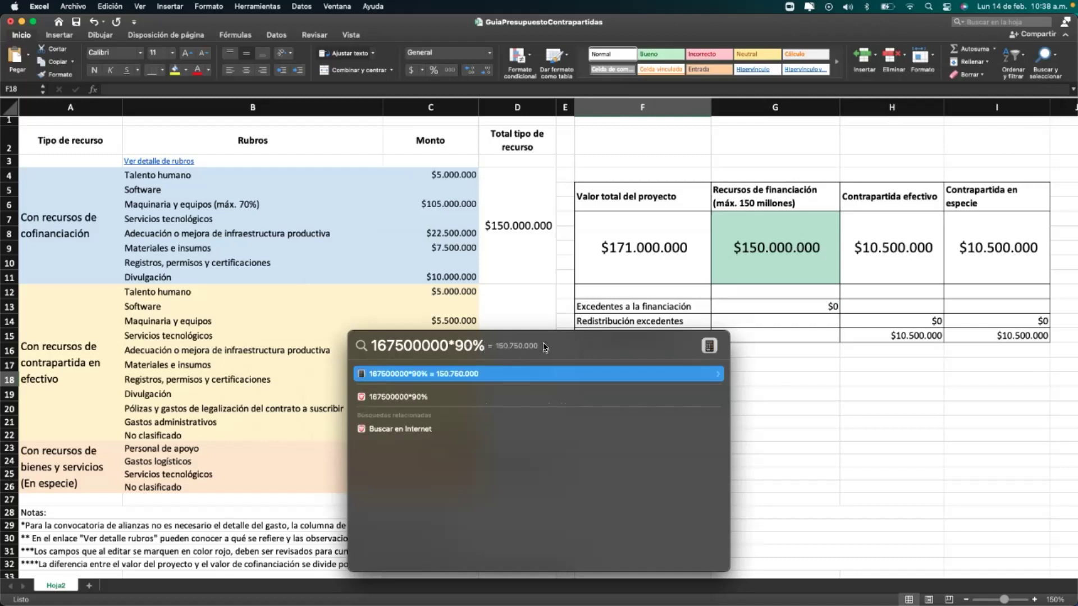
click(407, 349)
key(BackSpace)
text(0)
- Replace the Spotlight calculation with 17000000/2 and return to the budget sheet
triple_click(489, 349)
text(1700)
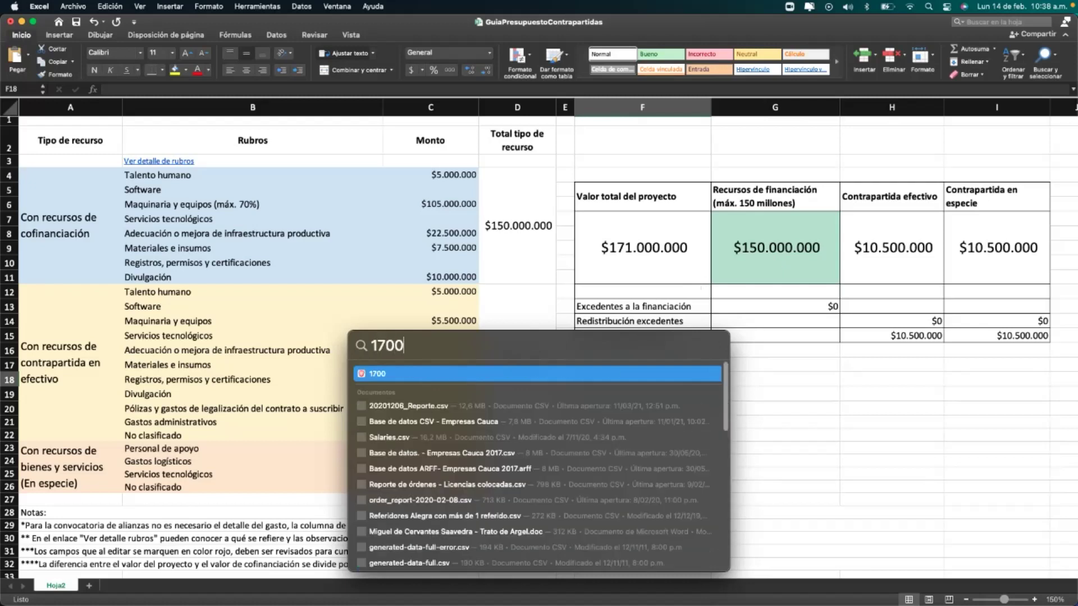
text(0000/)
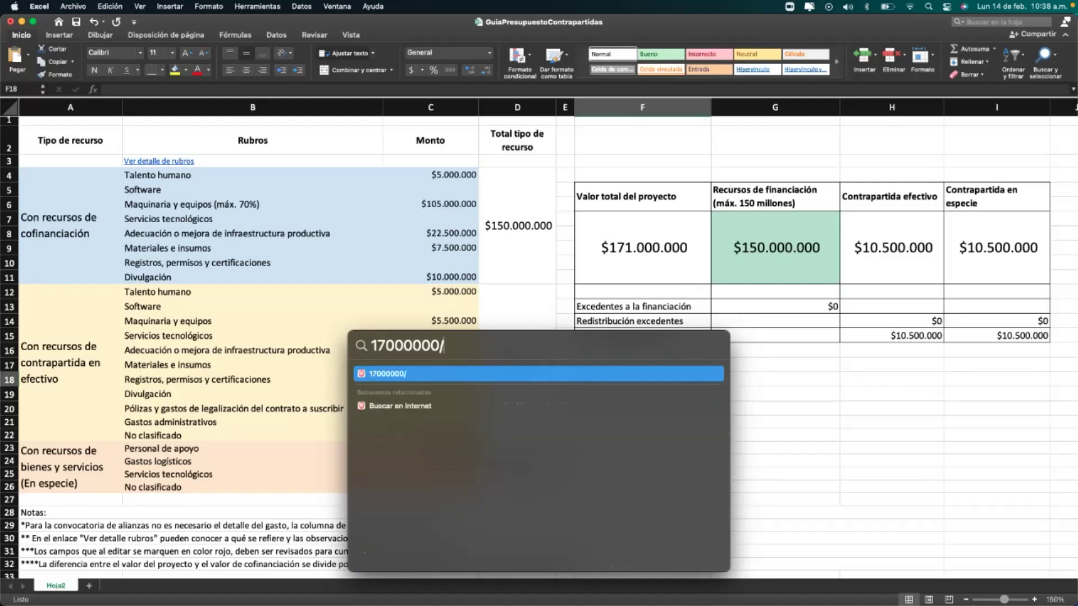
text(2)
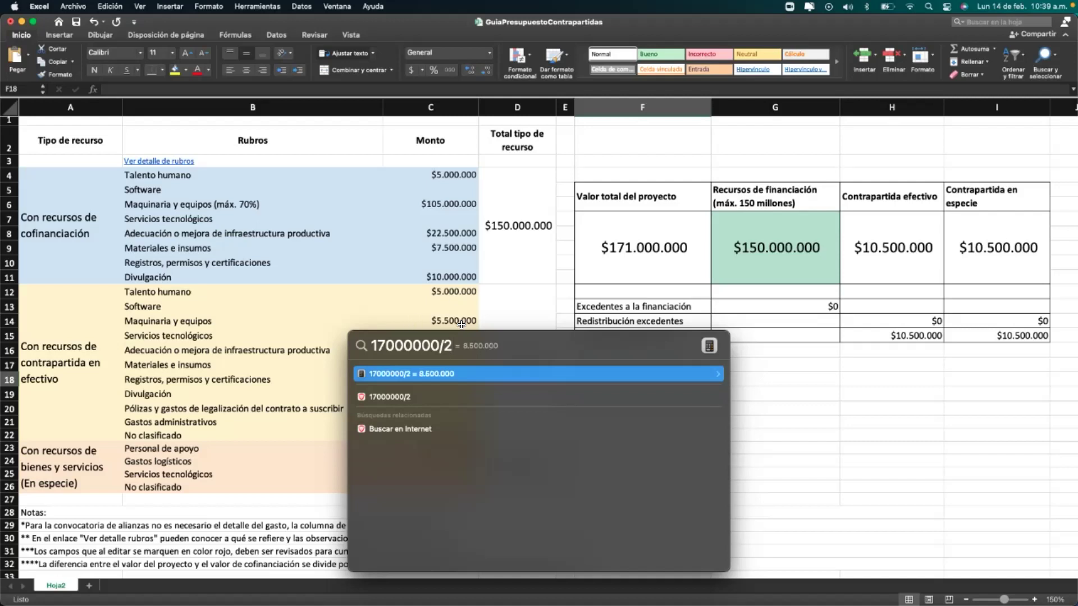
click(461, 317)
click(442, 364)
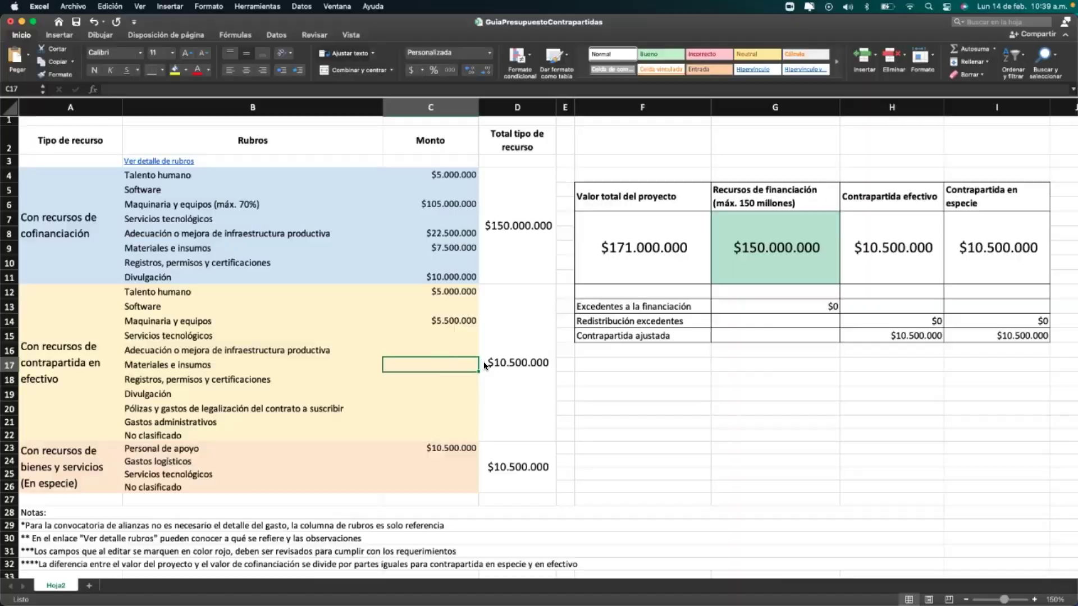
- Switch to the Word proposal form and clear the cash, in-kind and total amounts of the VALOR TOTAL row, keeping the $ signs
key(ctrl+Up)
click(285, 347)
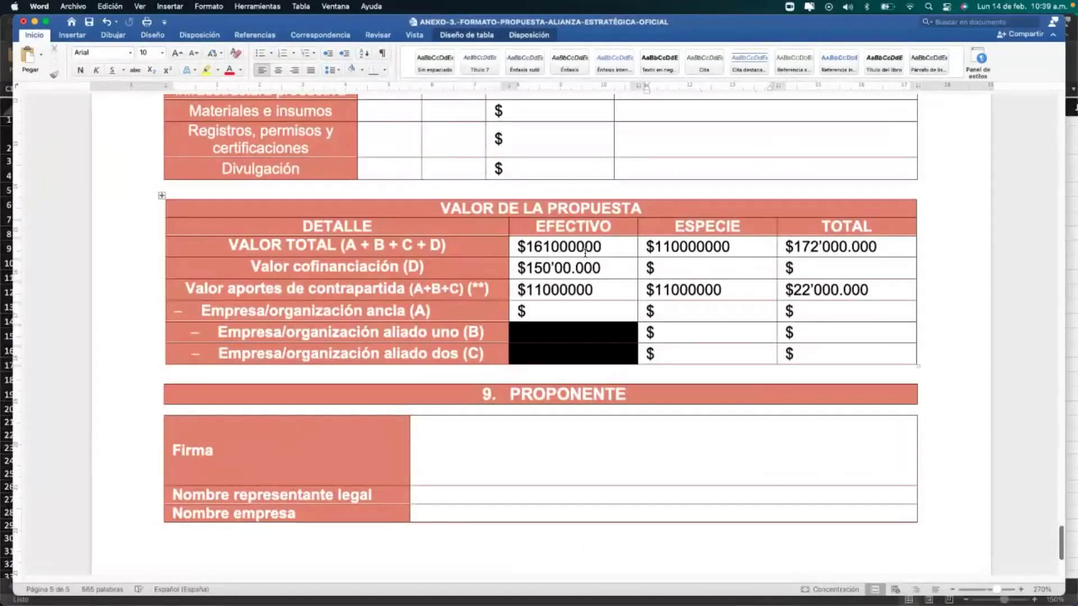
click(604, 245)
key(BackSpace)
key(BackSpace)
key(BackSpace)
key(BackSpace)
key(BackSpace)
key(BackSpace)
key(BackSpace)
key(BackSpace)
key(BackSpace)
click(731, 247)
key(BackSpace)
key(BackSpace)
key(BackSpace)
key(BackSpace)
key(BackSpace)
key(BackSpace)
key(BackSpace)
key(BackSpace)
key(BackSpace)
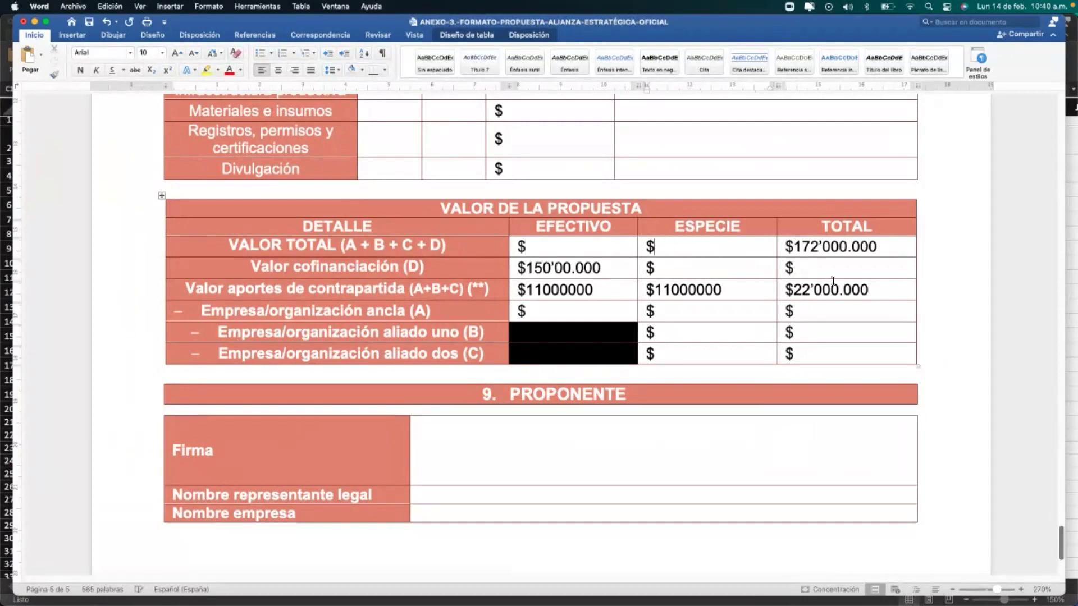
click(876, 247)
key(BackSpace)
key(BackSpace)
key(BackSpace)
key(BackSpace)
key(BackSpace)
key(BackSpace)
key(BackSpace)
key(BackSpace)
key(BackSpace)
key(BackSpace)
key(BackSpace)
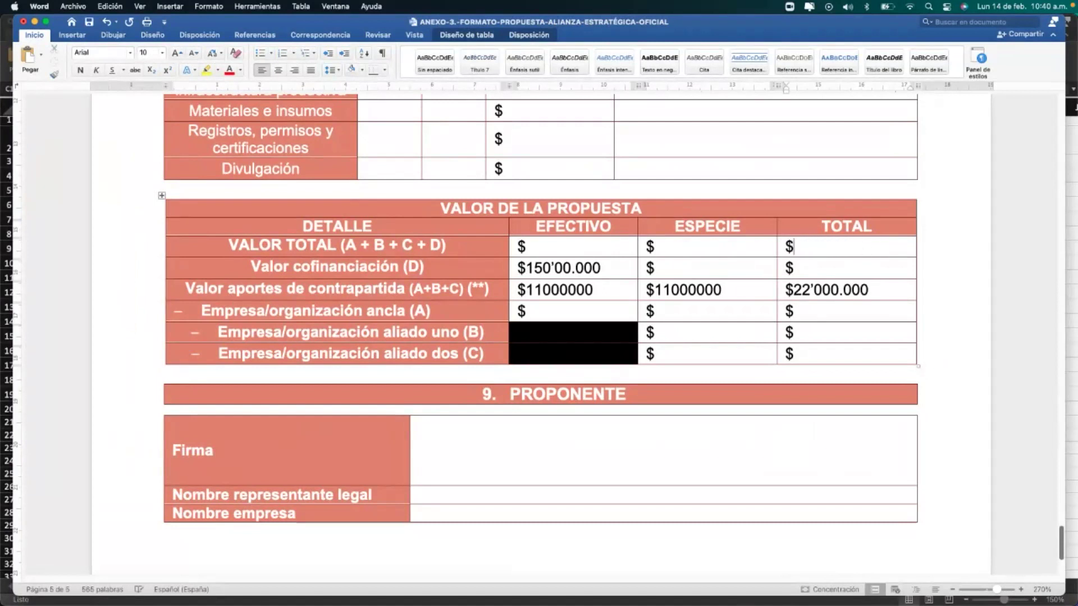
- Clear the cash amount in the Valor cofinanciación (D) row, keeping the $ sign
click(602, 270)
key(BackSpace)
key(BackSpace)
key(BackSpace)
key(BackSpace)
key(BackSpace)
key(BackSpace)
key(BackSpace)
key(BackSpace)
key(BackSpace)
key(BackSpace)
- Clear the cash, in-kind and total amounts of the Valor aportes de contrapartida row, keeping the $ signs
click(603, 291)
key(BackSpace)
key(BackSpace)
key(BackSpace)
key(BackSpace)
key(BackSpace)
key(BackSpace)
key(BackSpace)
key(BackSpace)
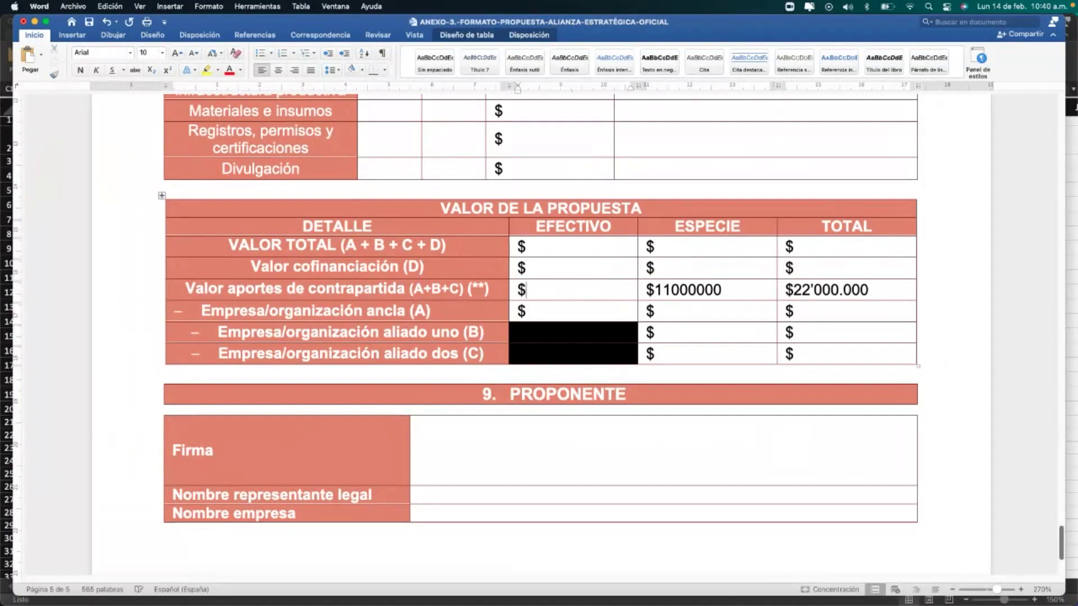
click(743, 284)
key(BackSpace)
key(BackSpace)
key(BackSpace)
key(BackSpace)
key(BackSpace)
key(BackSpace)
key(BackSpace)
key(BackSpace)
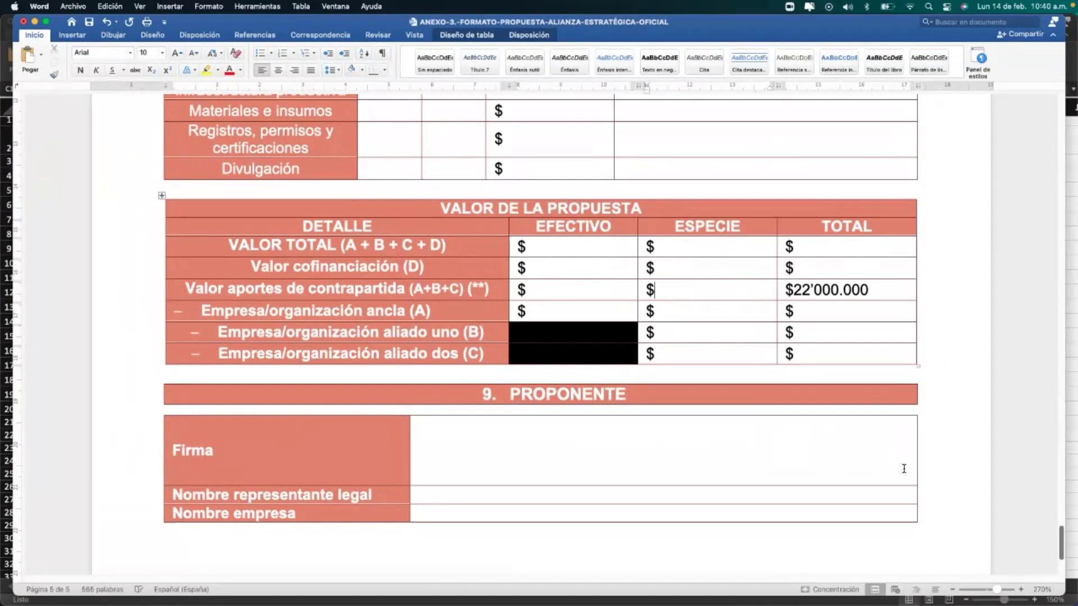
click(872, 289)
key(BackSpace)
key(BackSpace)
key(BackSpace)
key(BackSpace)
key(BackSpace)
key(BackSpace)
key(BackSpace)
key(BackSpace)
key(BackSpace)
key(BackSpace)
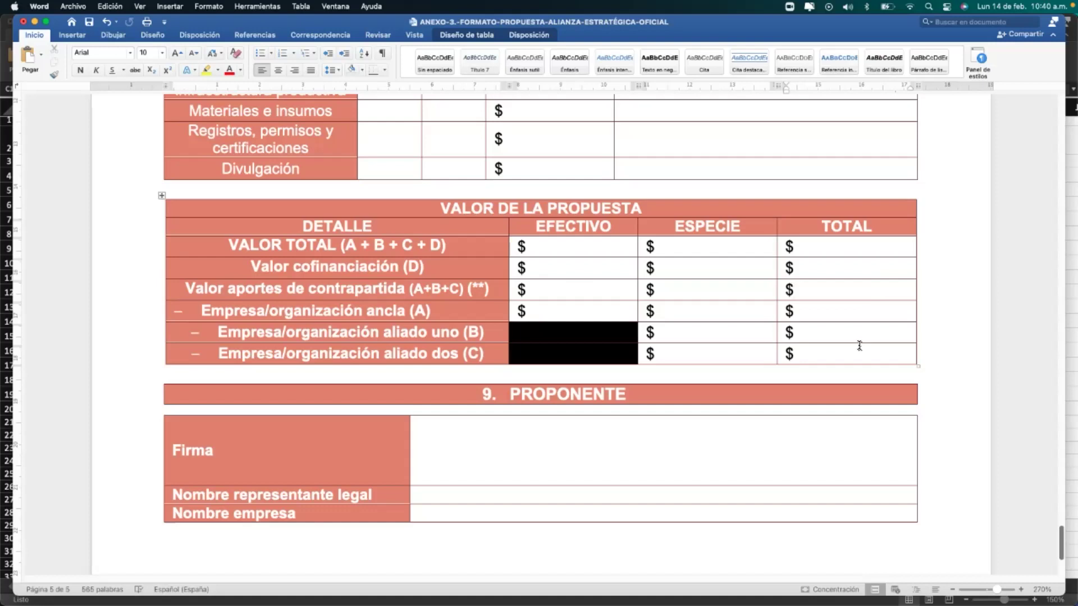
- Examine the Componentes y actividades, Resultados, and Valor y rubros de la propuesta sections, highlighting the Rubros a cofinanciar table
scroll(614, 382, up, 15)
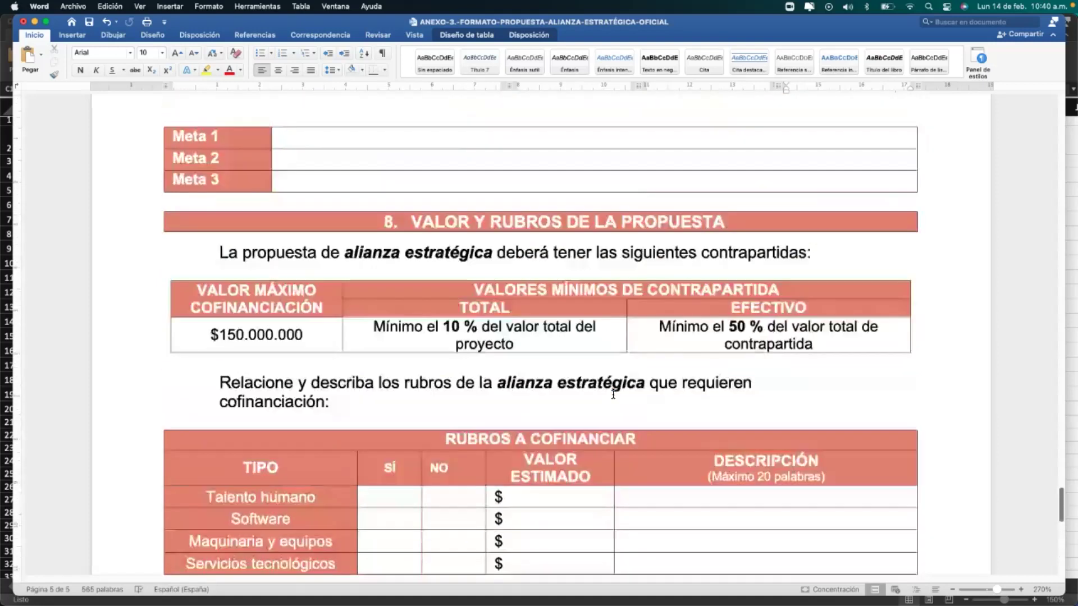
scroll(614, 398, up, 8)
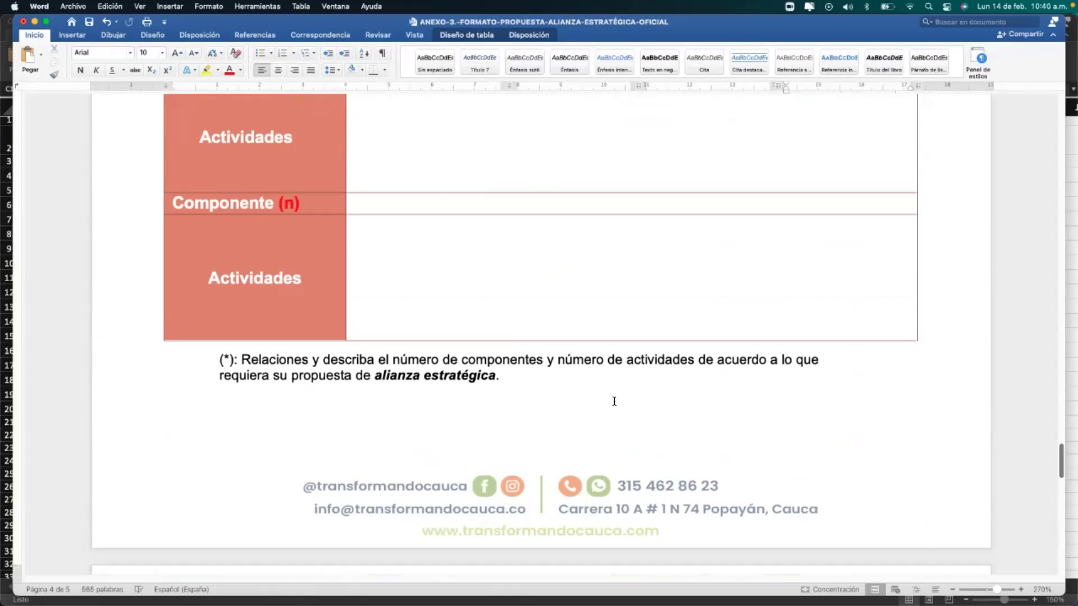
scroll(614, 407, up, 10)
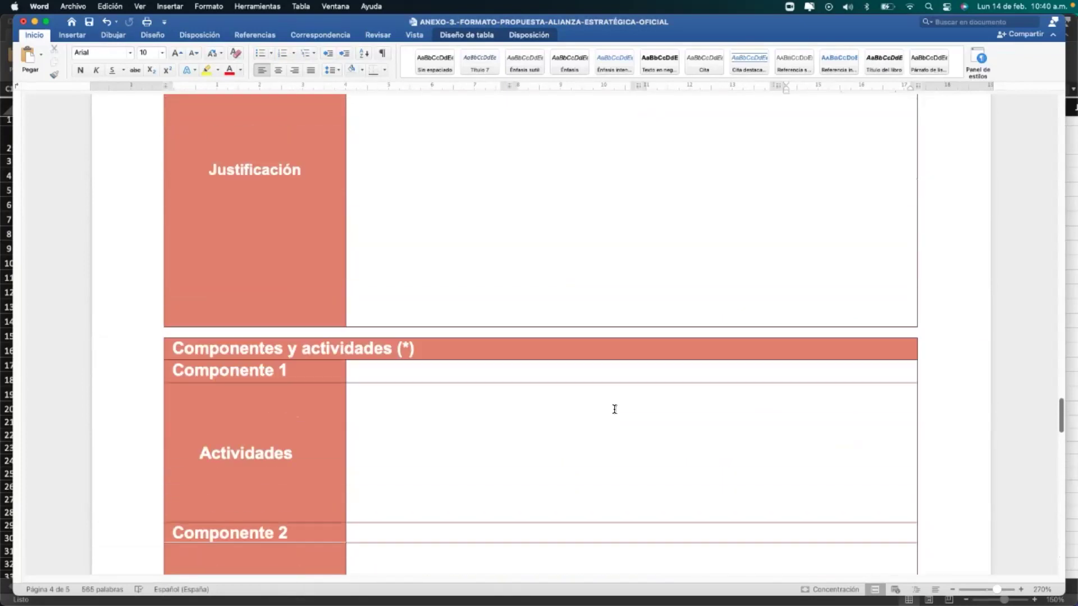
scroll(613, 413, down, 8)
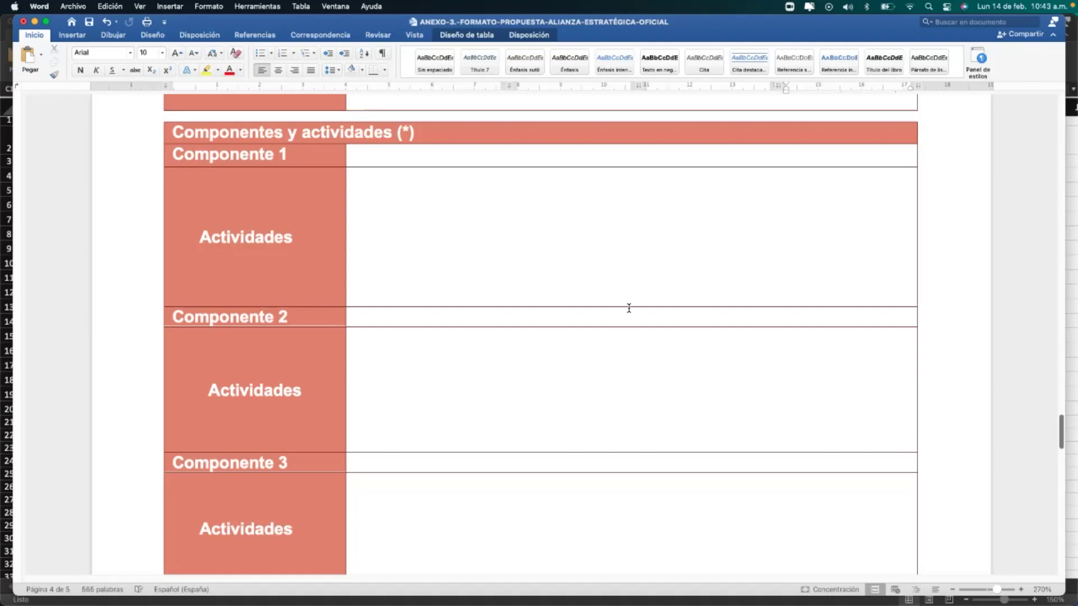
scroll(628, 308, down, 6)
scroll(429, 388, down, 7)
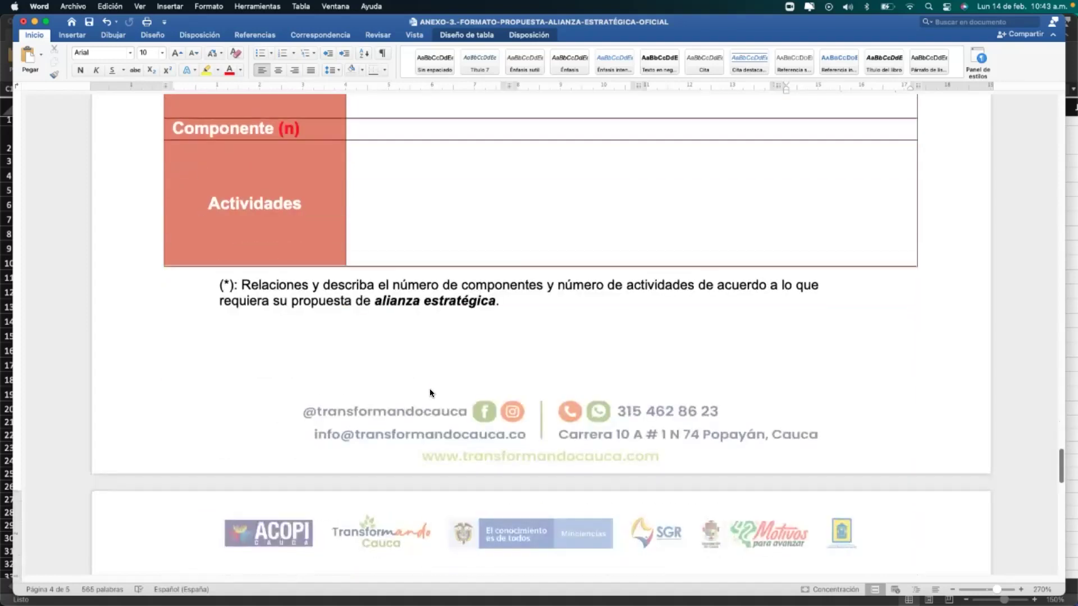
scroll(430, 389, down, 9)
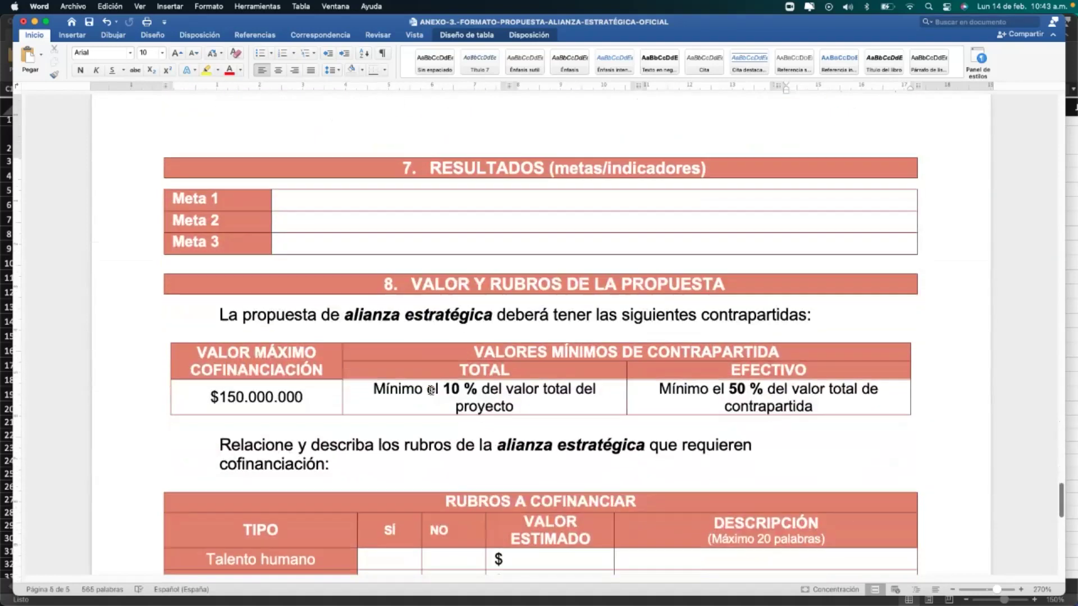
scroll(431, 390, down, 2)
scroll(435, 392, down, 4)
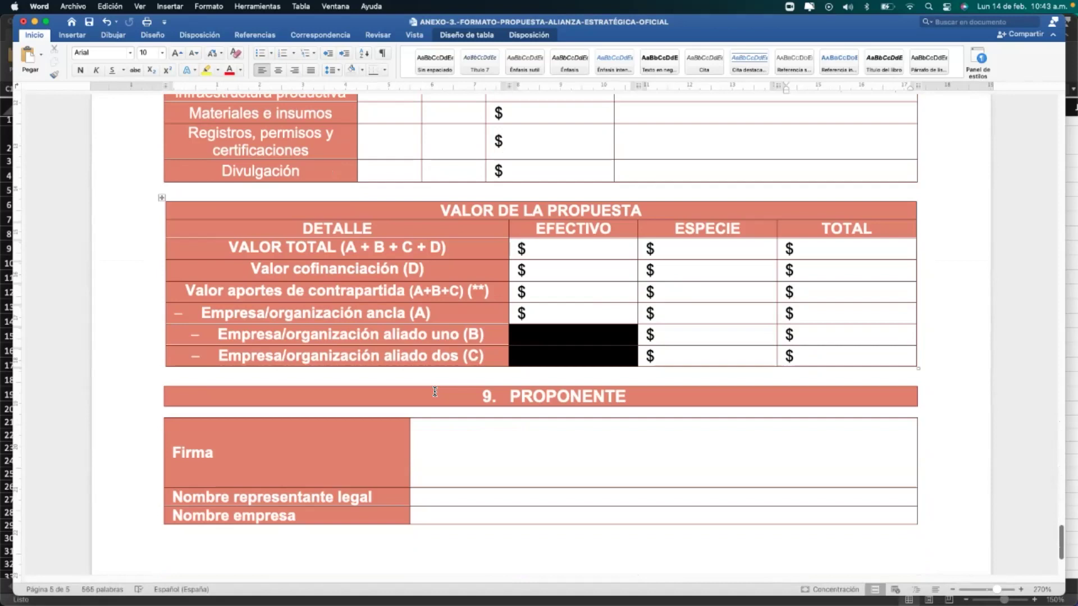
scroll(434, 392, up, 4)
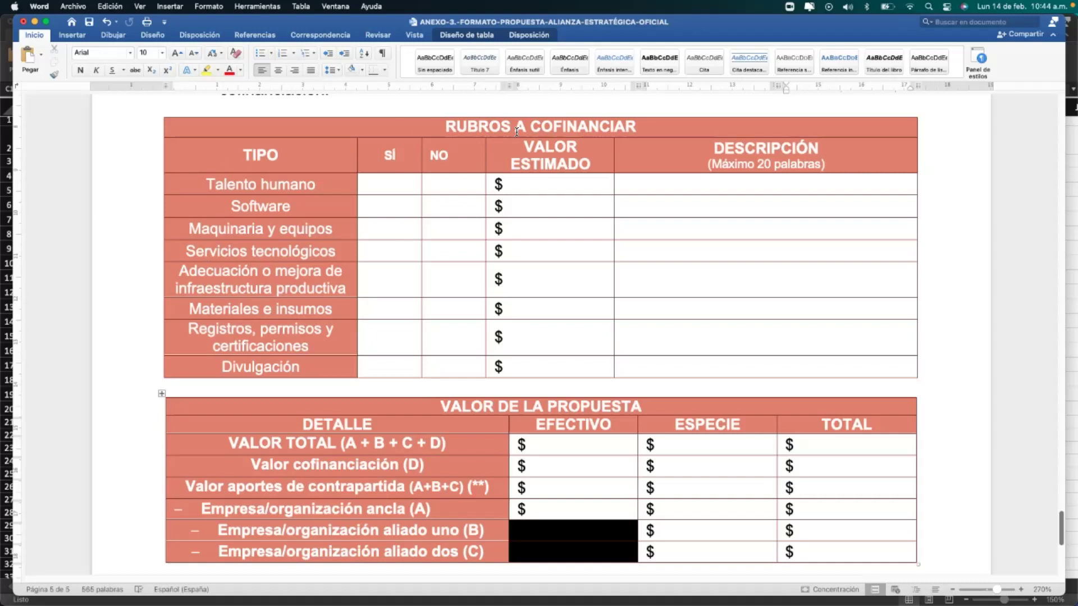
drag(439, 127, 605, 130)
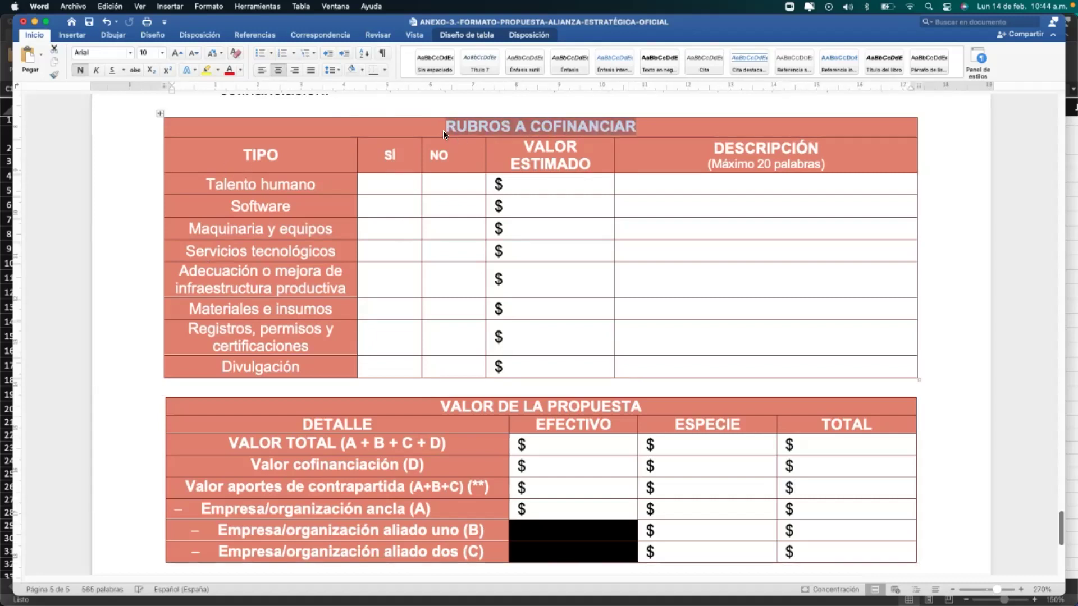
drag(436, 129, 688, 372)
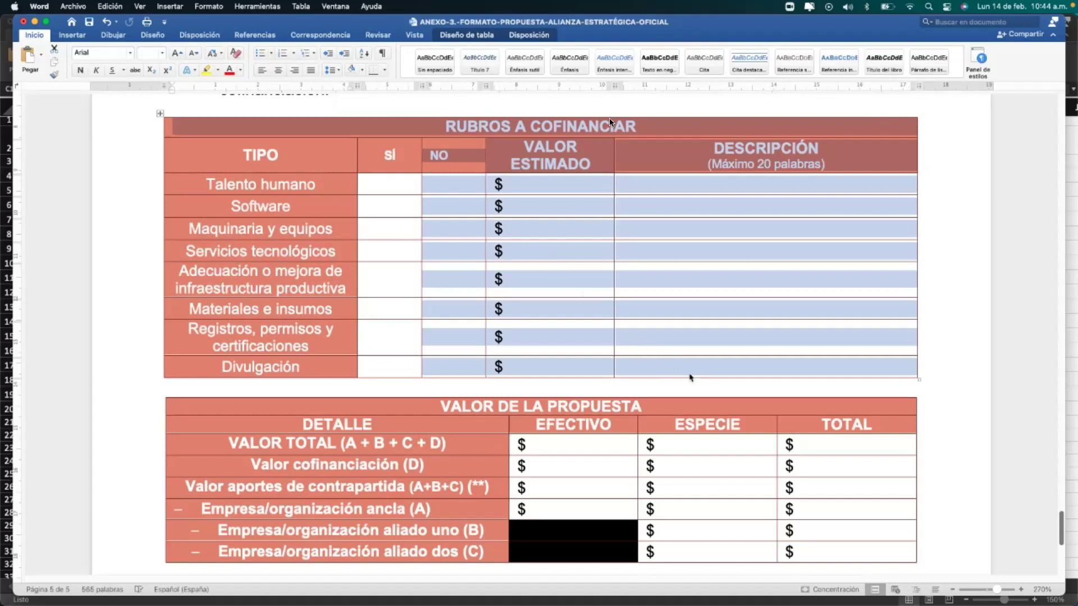
click(606, 144)
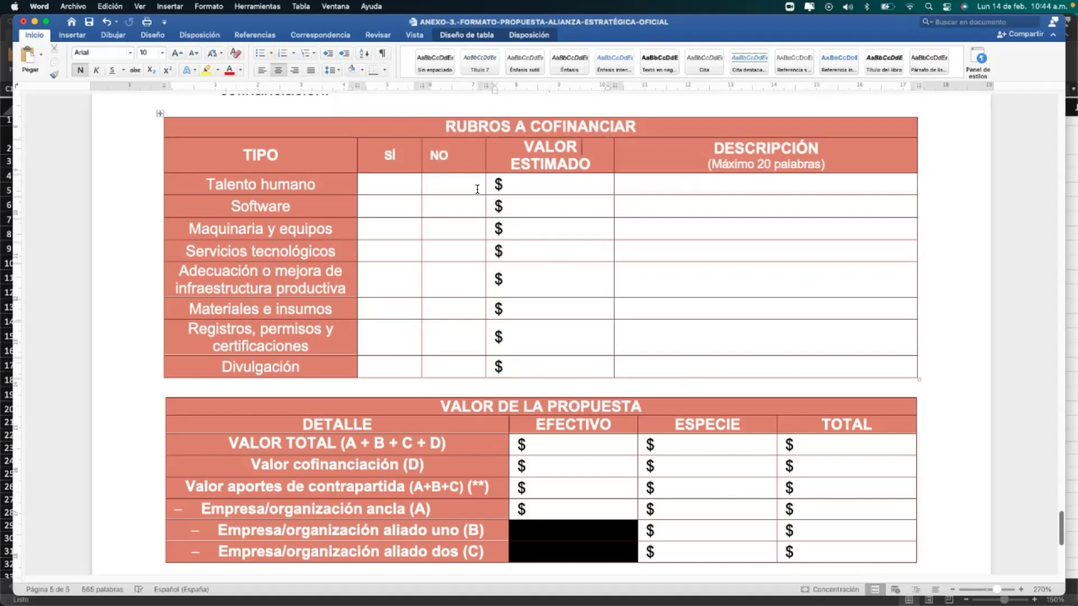
- Mark Talento humano as SÍ with an x and enter an estimated value of $ 10000000
click(396, 183)
text(x)
click(535, 187)
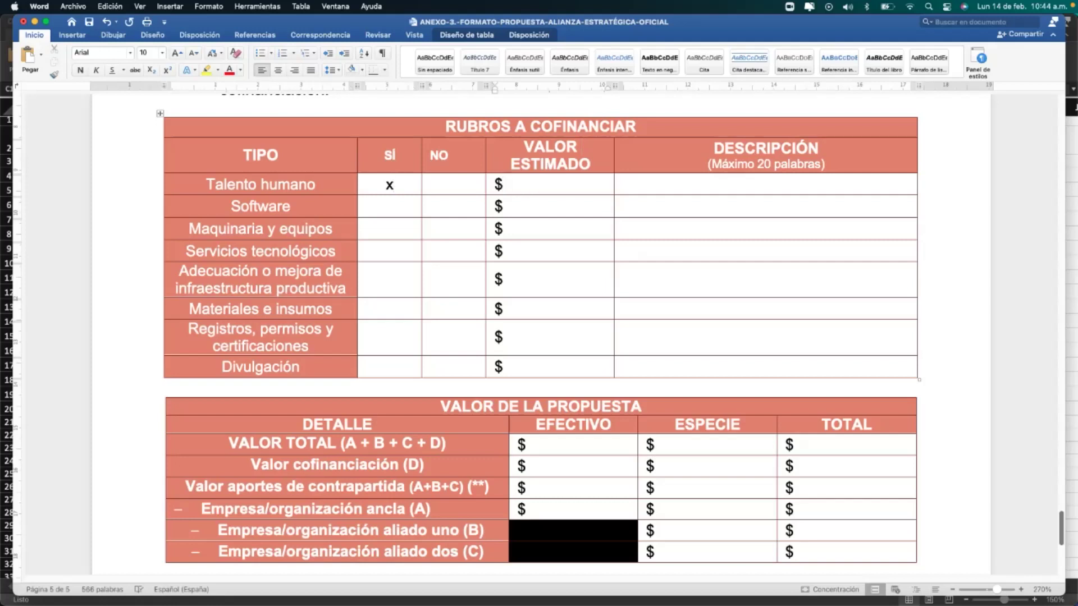
text(100000000)
key(BackSpace)
scroll(690, 263, up, 1)
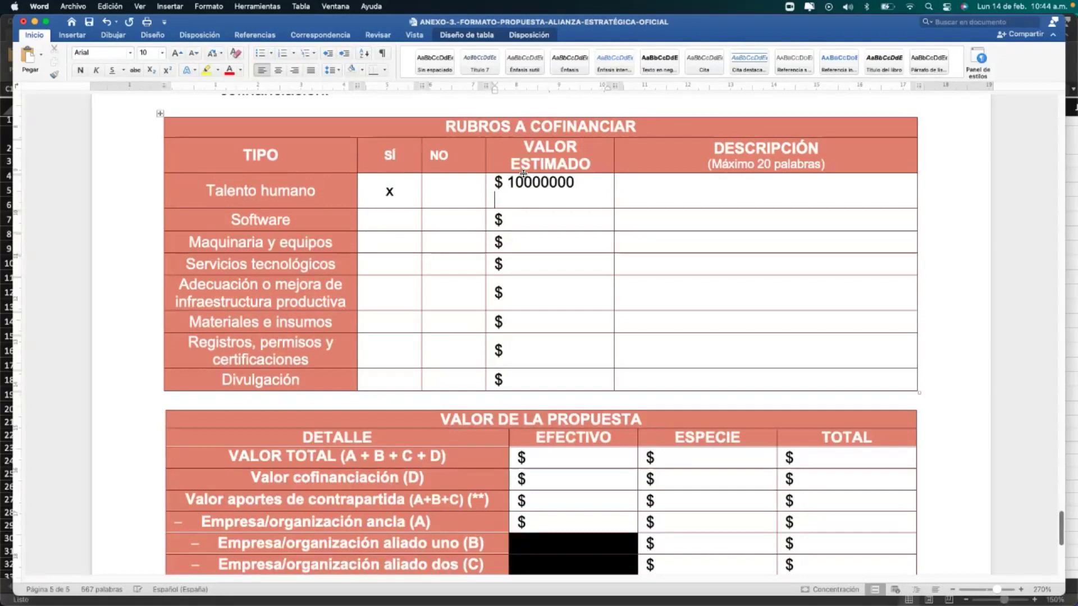
scroll(690, 263, down, 1)
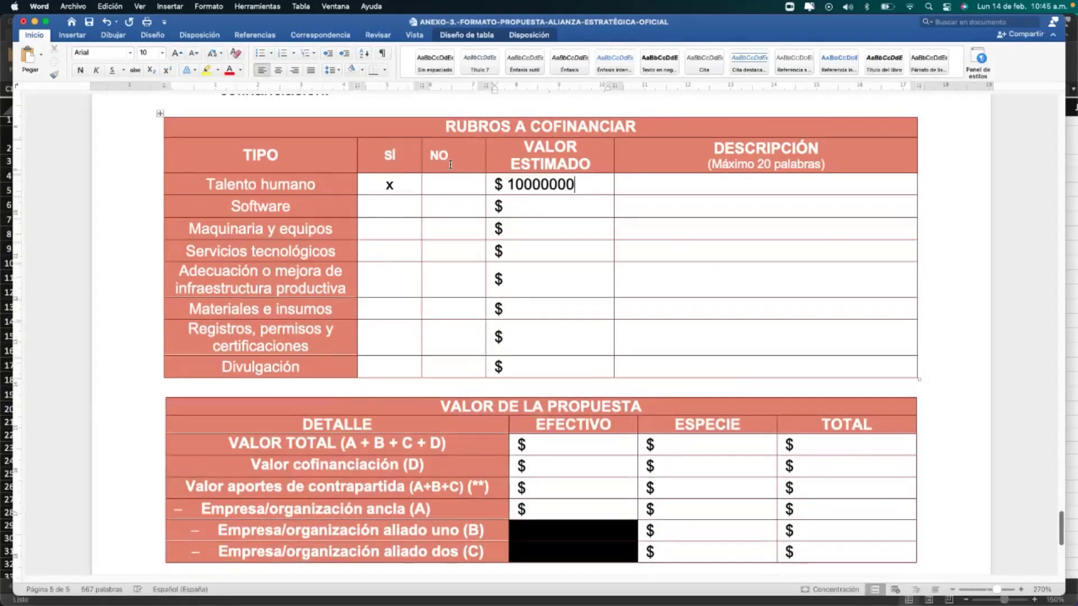
- Mark Software as NO, and Maquinaria y equipos and Servicios tecnológicos as SÍ, with an x in each row
click(521, 190)
drag(521, 190, 629, 214)
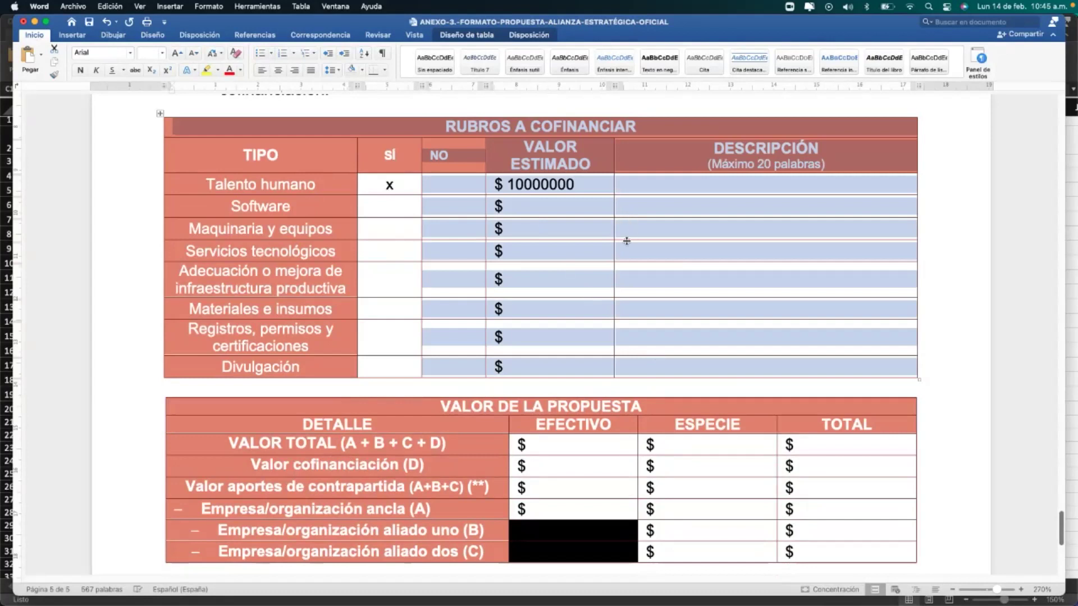
click(392, 228)
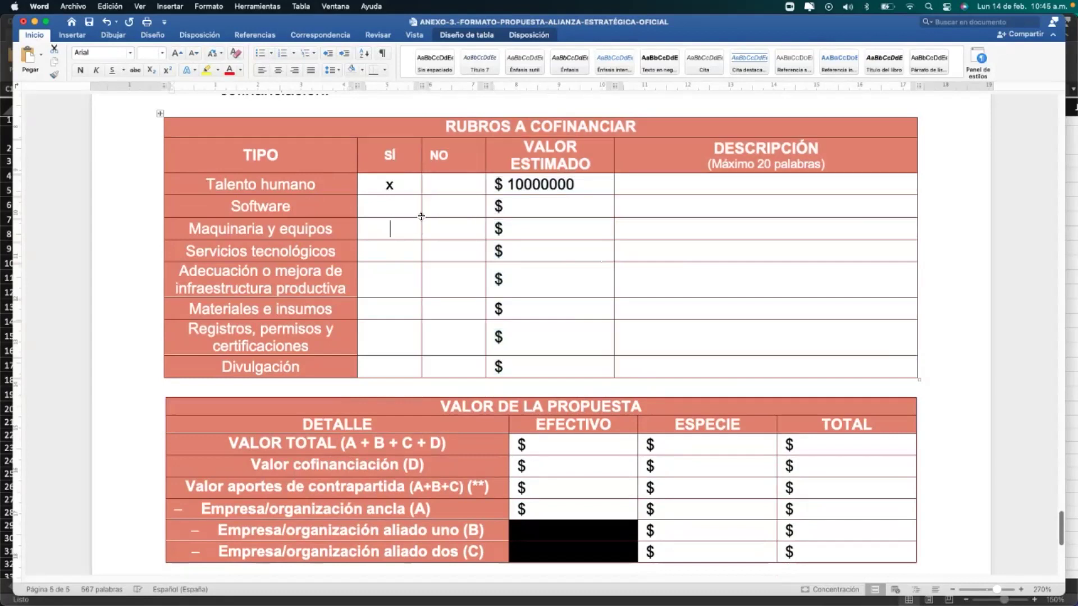
click(446, 209)
text(x)
click(382, 230)
text(x)
click(396, 254)
text(x)
- Put an x under SÍ for Adecuación o mejora de infraestructura productiva and Divulgación, and under NO for Materiales e insumos and Registros, permisos y certificaciones
click(384, 284)
text(x)
click(465, 306)
text(x)
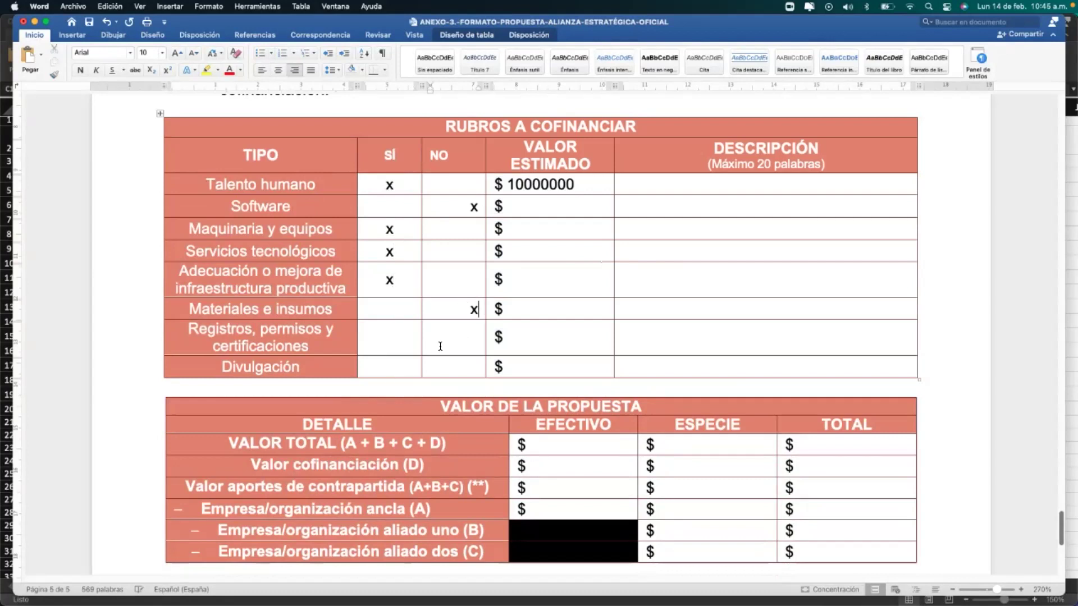
click(458, 339)
text(x)
click(390, 366)
text(x)
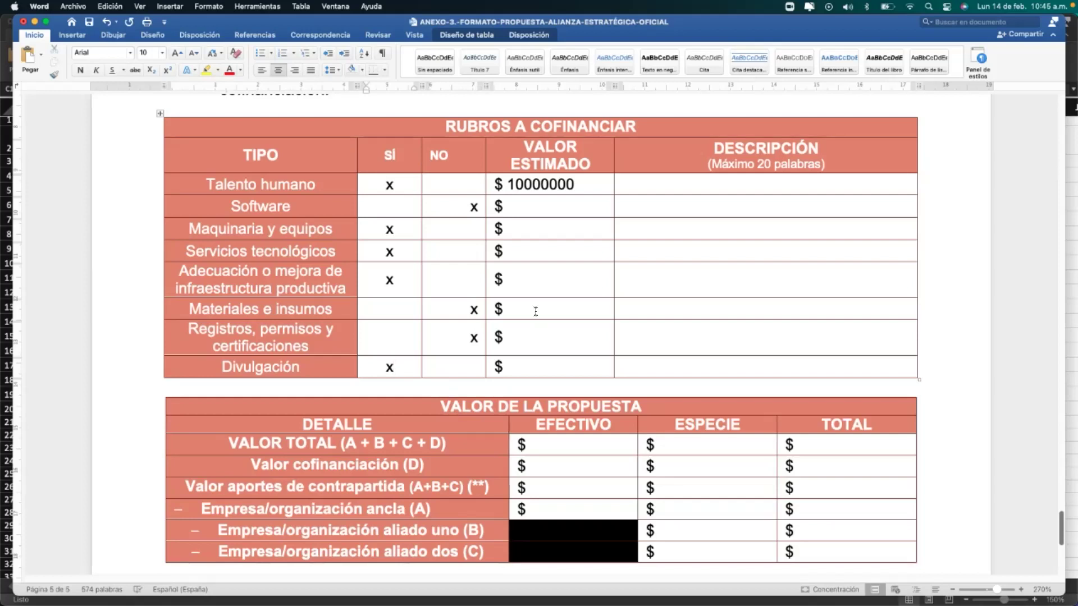
- Highlight the SÍ and NO marks and the VALOR ESTIMADO cells of the Rubros a cofinanciar table
drag(382, 186, 441, 359)
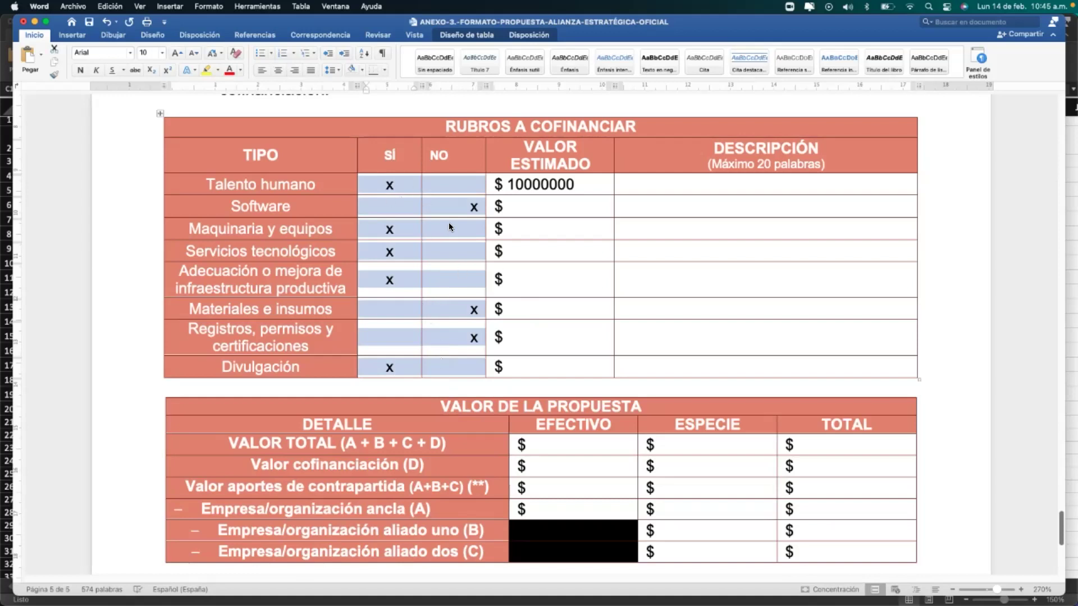
click(543, 207)
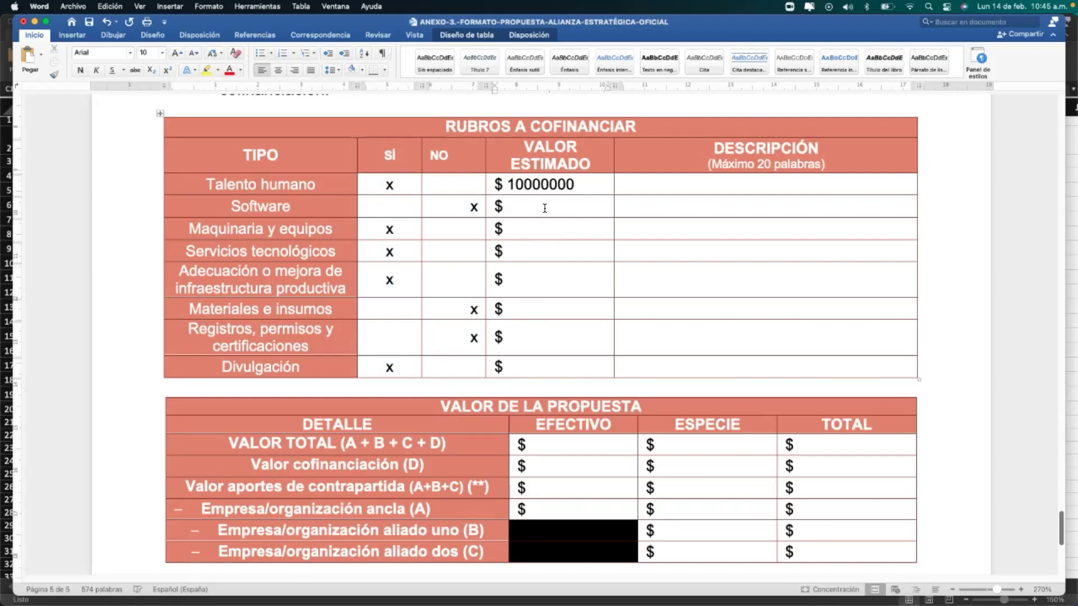
drag(494, 181, 549, 367)
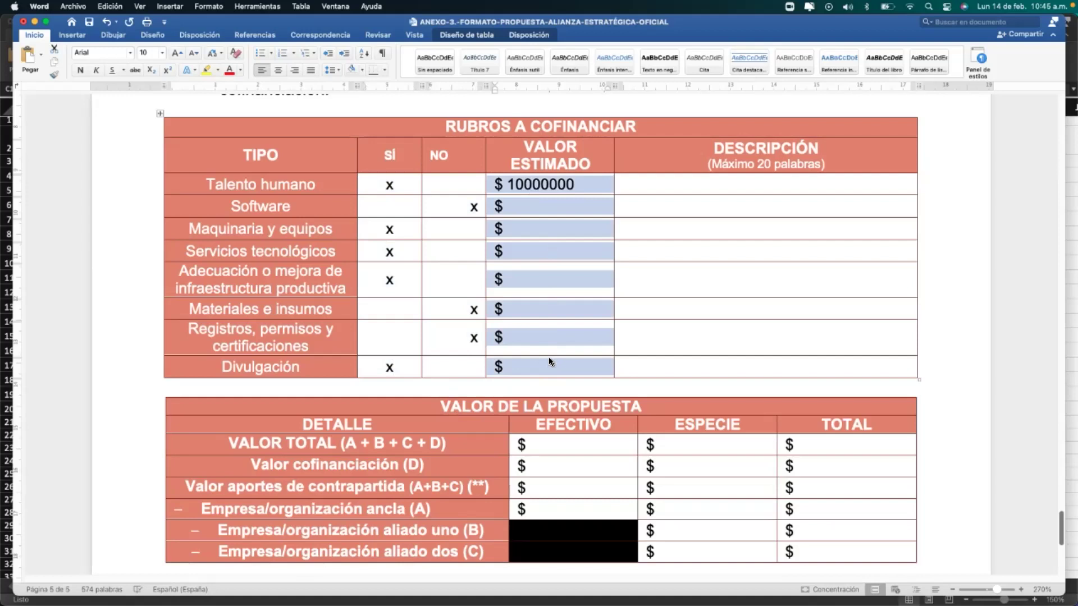
- Clear the x marks from the Divulgación, Registros, permisos y certificaciones, and Materiales e insumos rows
click(400, 364)
key(BackSpace)
click(470, 337)
key(BackSpace)
key(BackSpace)
key(Delete)
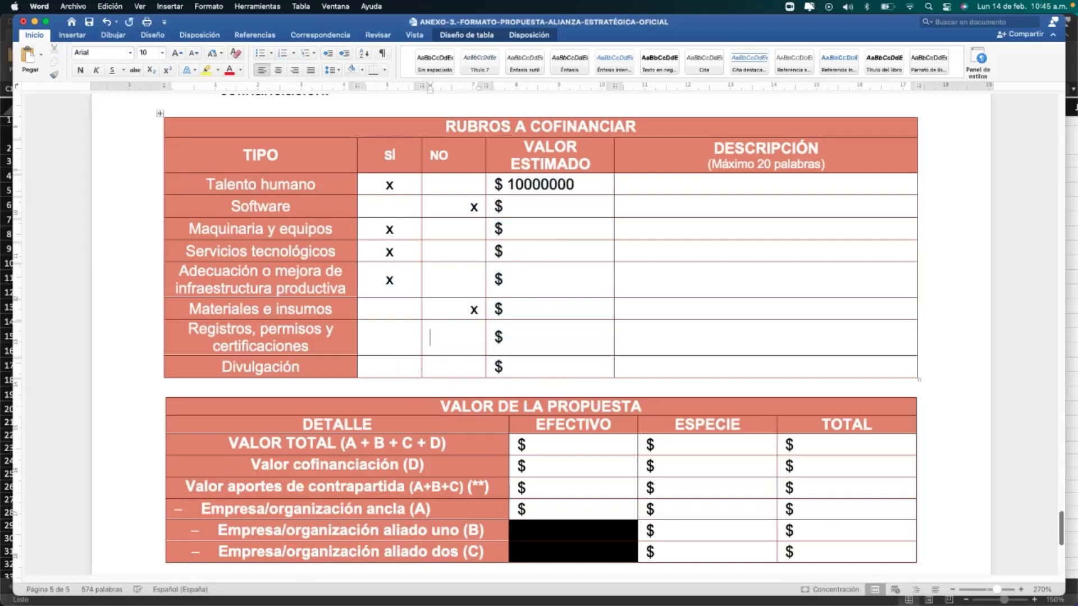
click(479, 310)
key(BackSpace)
key(BackSpace)
- Clear the x marks from the Adecuación o mejora, Servicios tecnológicos, Maquinaria y equipos, Talento humano and Software rows
click(411, 279)
key(BackSpace)
click(402, 254)
key(BackSpace)
click(401, 236)
key(BackSpace)
click(401, 186)
key(BackSpace)
click(479, 208)
key(super+l)
- Clear the estimated value of the Talento humano row, keeping the $ sign
click(577, 185)
key(BackSpace)
key(BackSpace)
key(BackSpace)
key(BackSpace)
key(BackSpace)
key(BackSpace)
key(BackSpace)
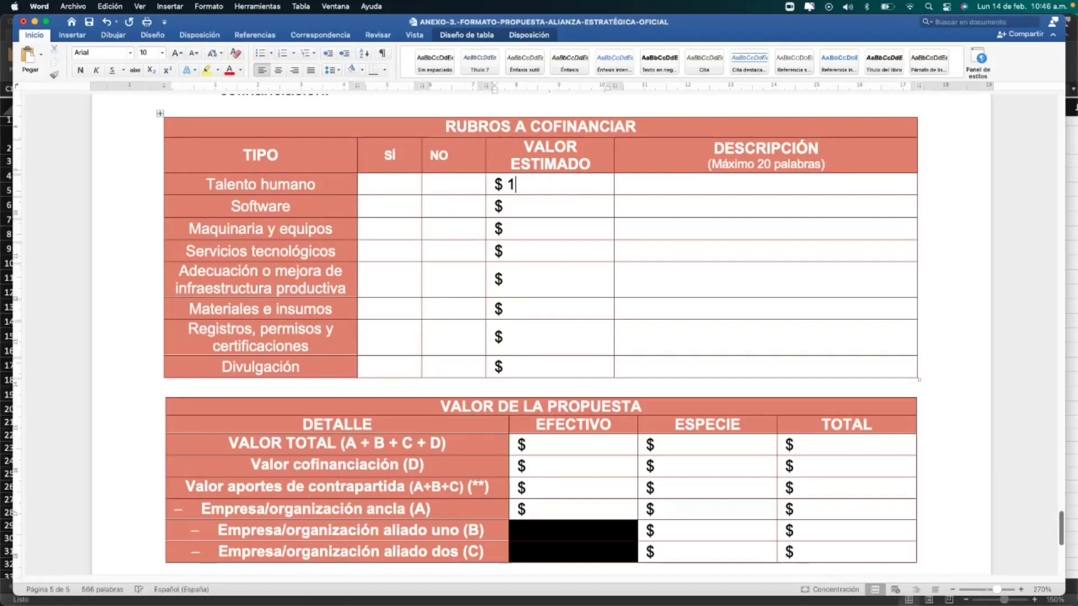
key(BackSpace)
click(381, 185)
click(528, 183)
text(nominda)
key(BackSpace)
key(BackSpace)
key(BackSpace)
key(BackSpace)
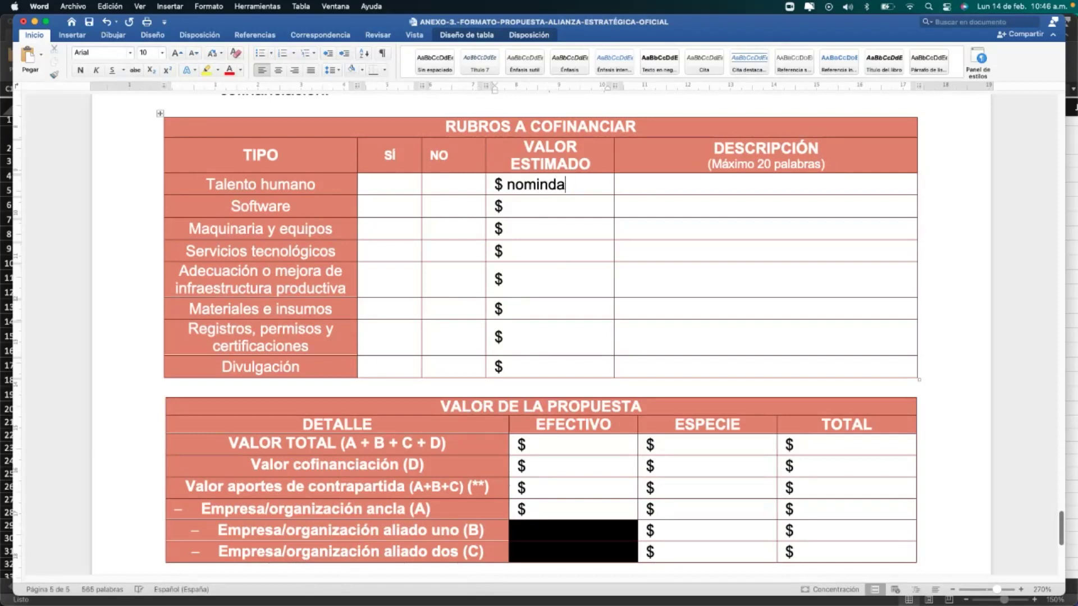
key(BackSpace)
key(BackSpace)
key(BackSpace)
- Examine the proposal form from the value tables back through Justificación, Objetivo and Tipo de innovación to the ALIADO DOS section
scroll(589, 398, down, 4)
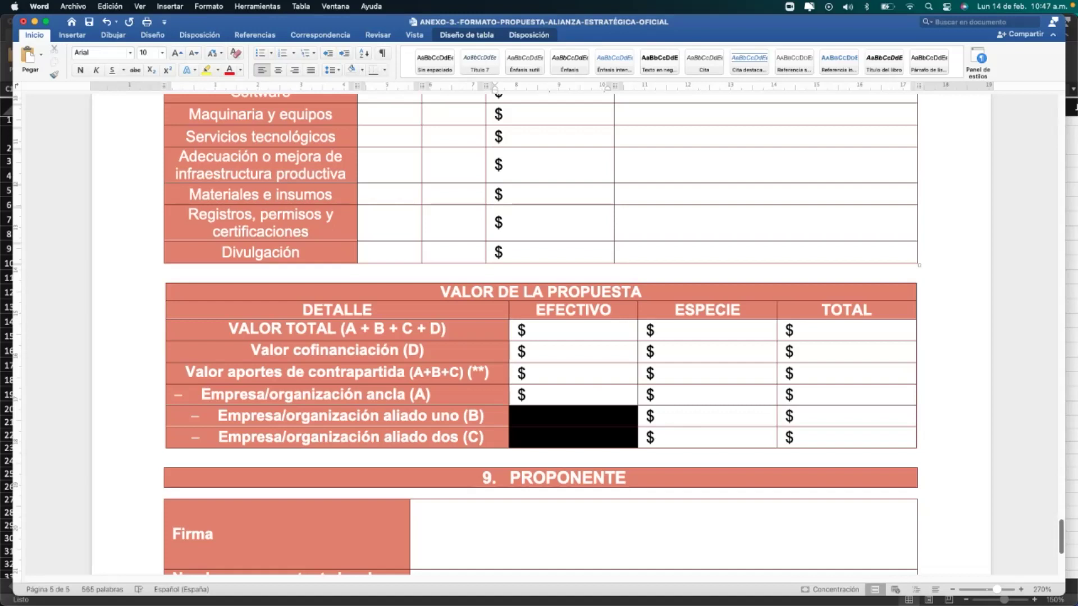
scroll(580, 348, up, 15)
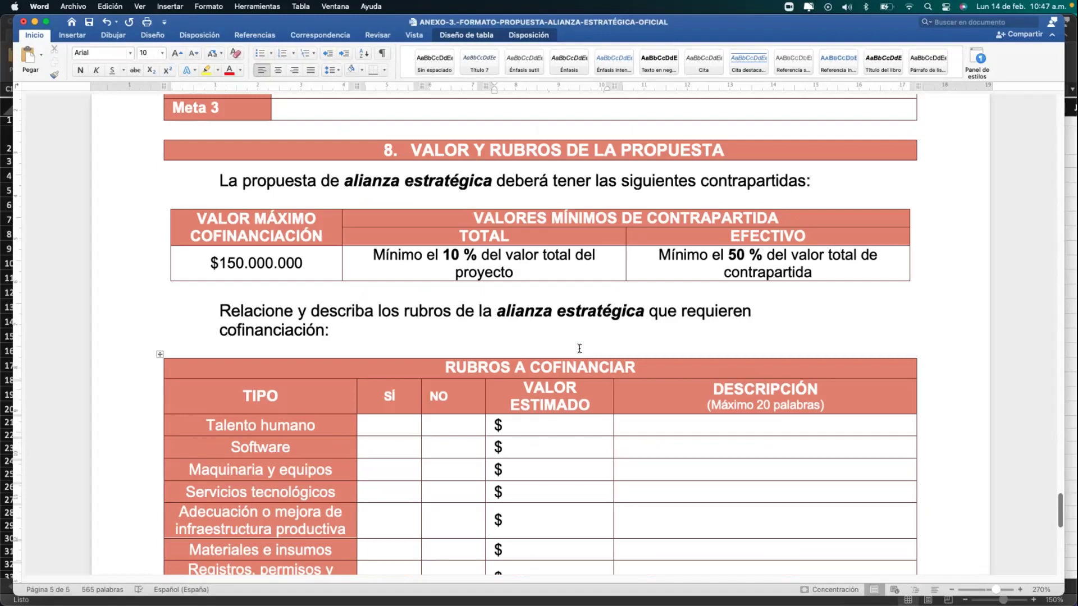
scroll(580, 349, up, 15)
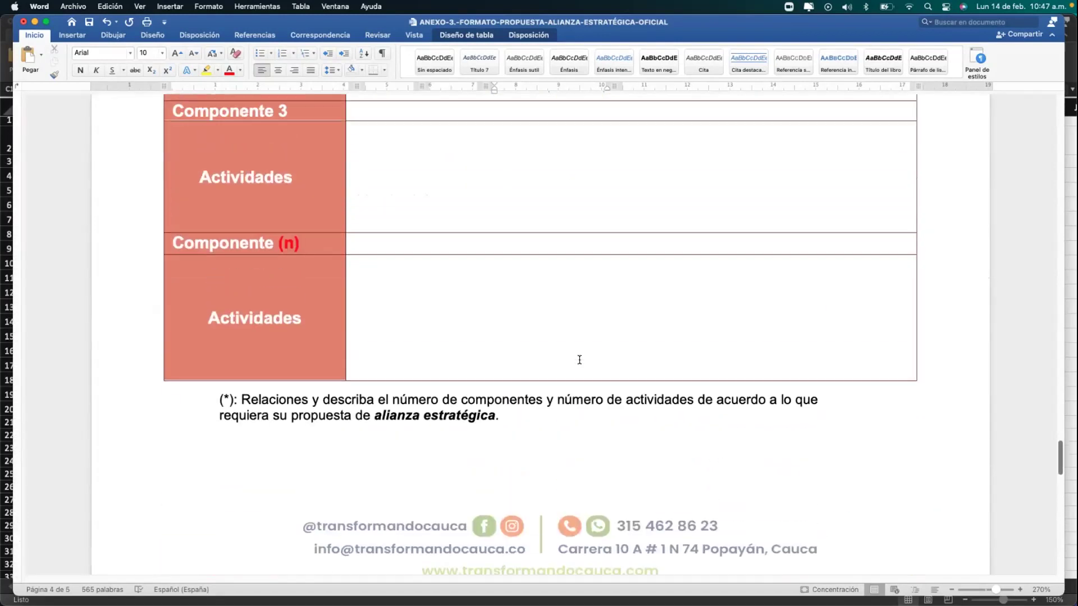
scroll(547, 435, up, 5)
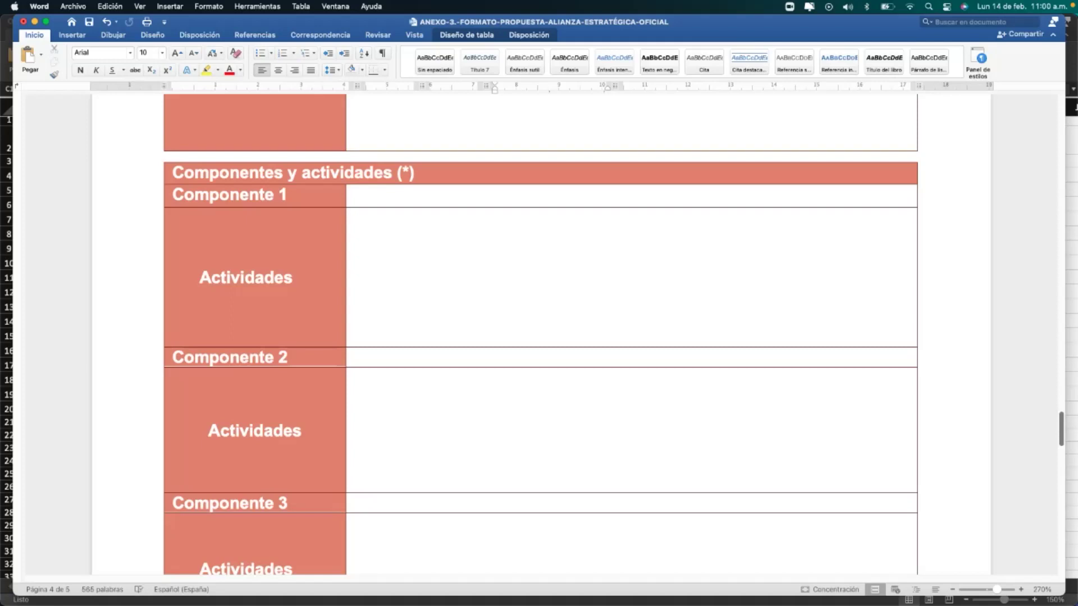
scroll(601, 503, down, 2)
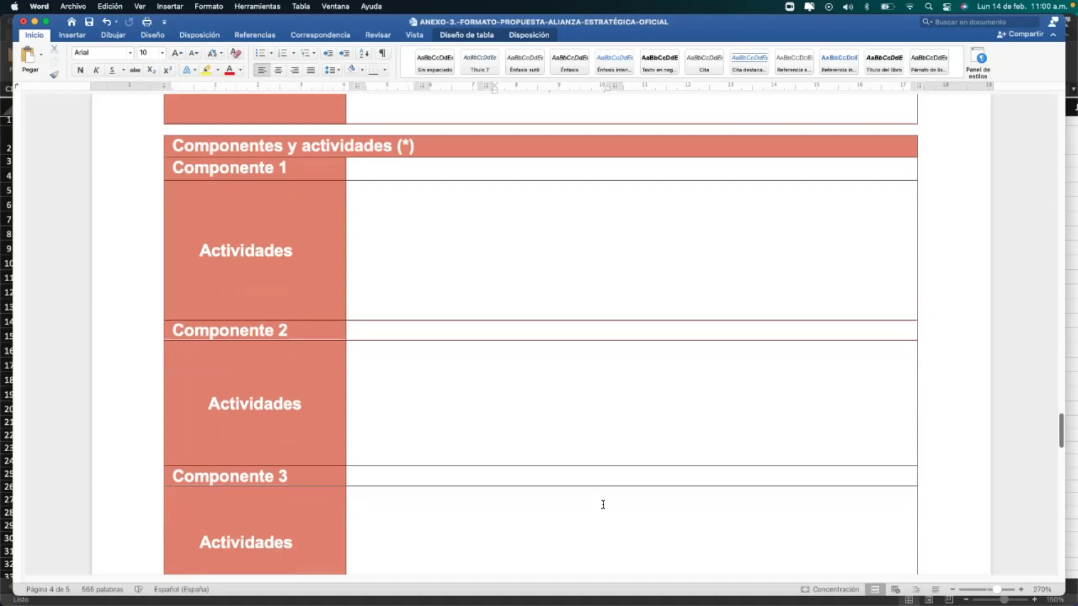
scroll(541, 474, up, 10)
scroll(537, 496, up, 14)
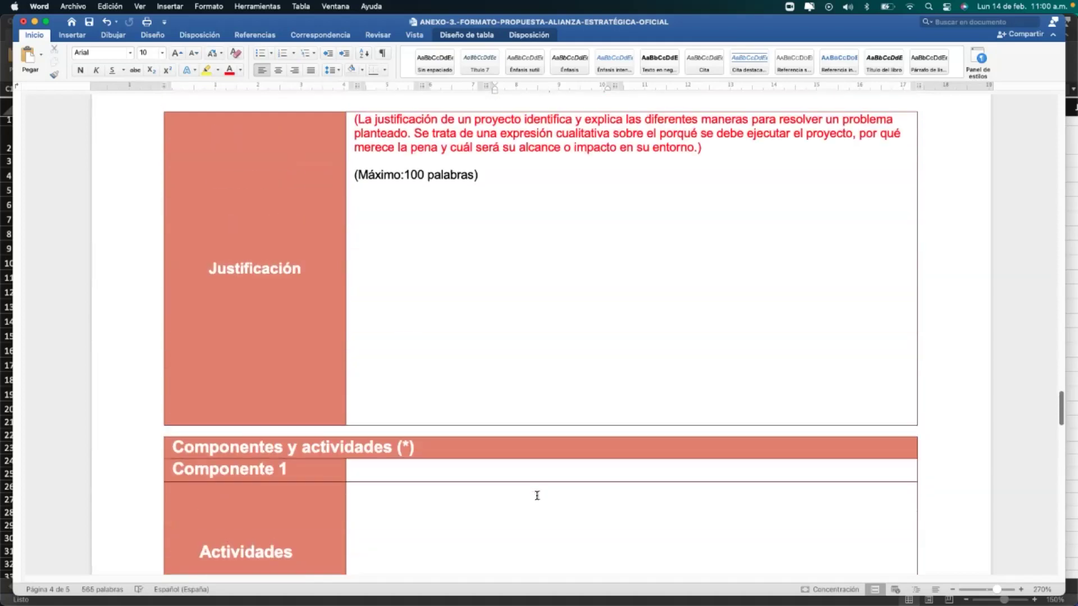
scroll(541, 511, up, 15)
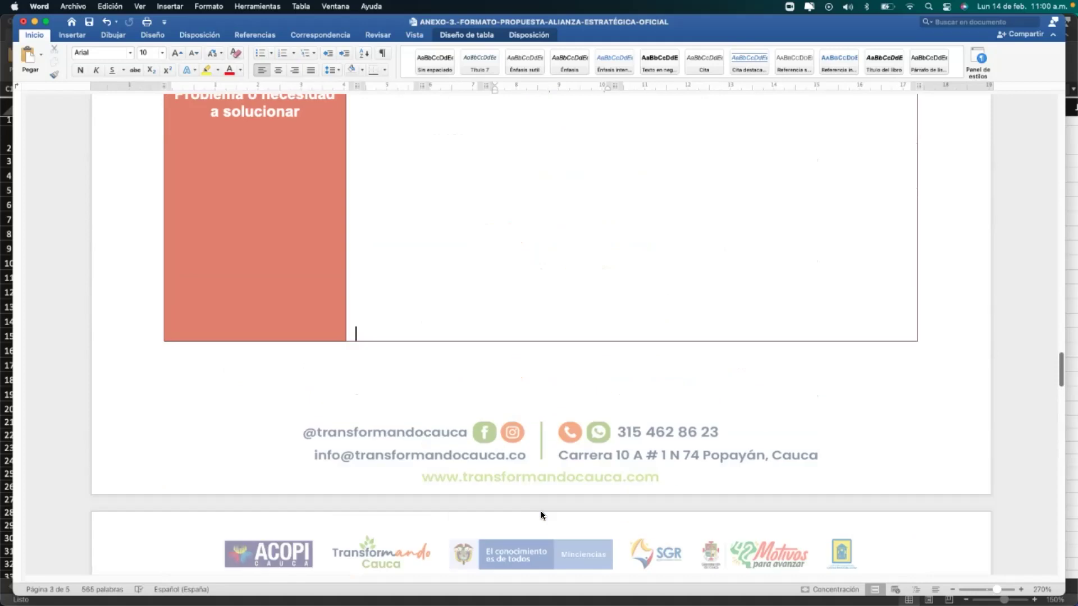
scroll(542, 513, up, 6)
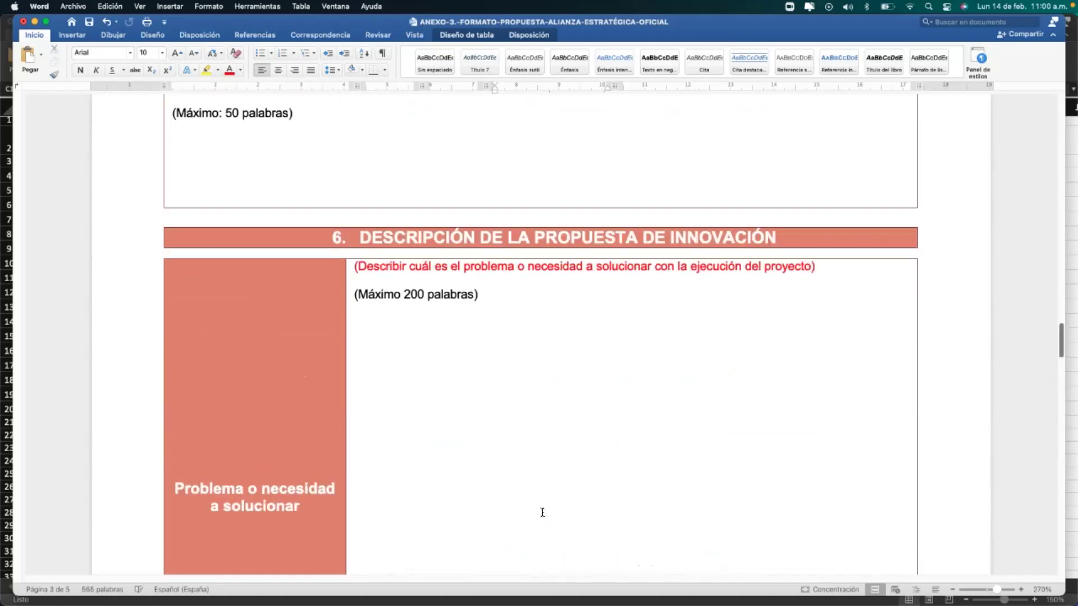
scroll(543, 514, up, 4)
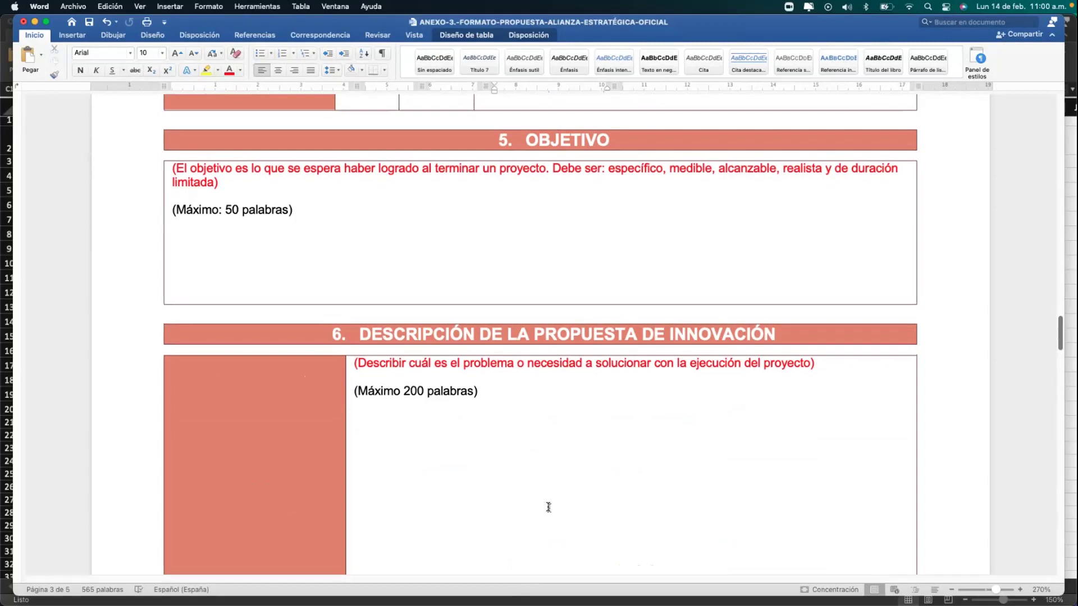
scroll(548, 507, up, 10)
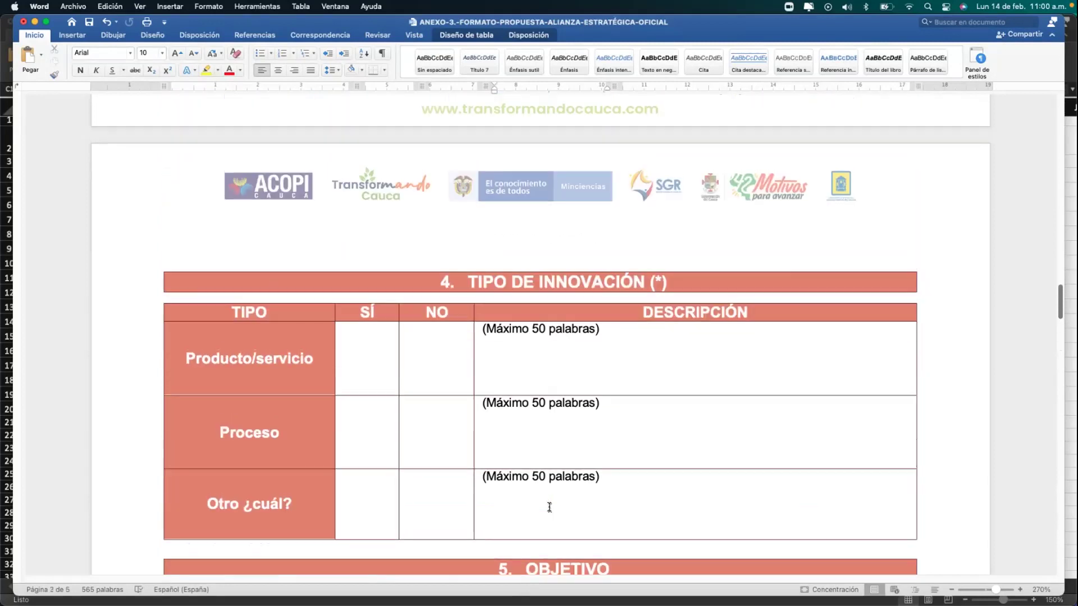
scroll(549, 507, up, 10)
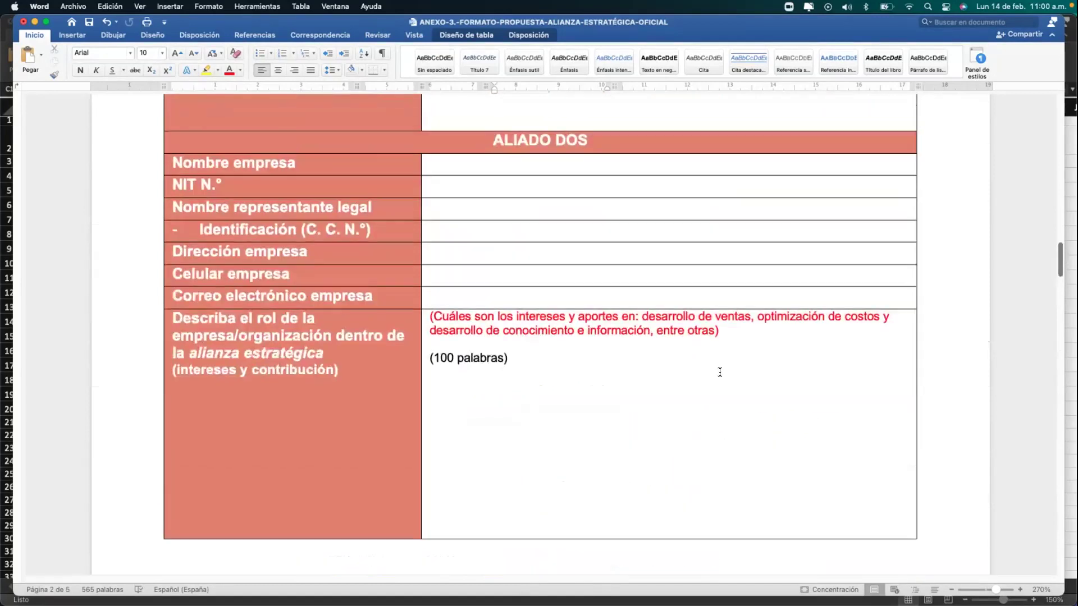
- Examine the proposal form from its opening and Información General through the allied companies and Tipo de innovación to the Objetivo section
scroll(720, 373, up, 10)
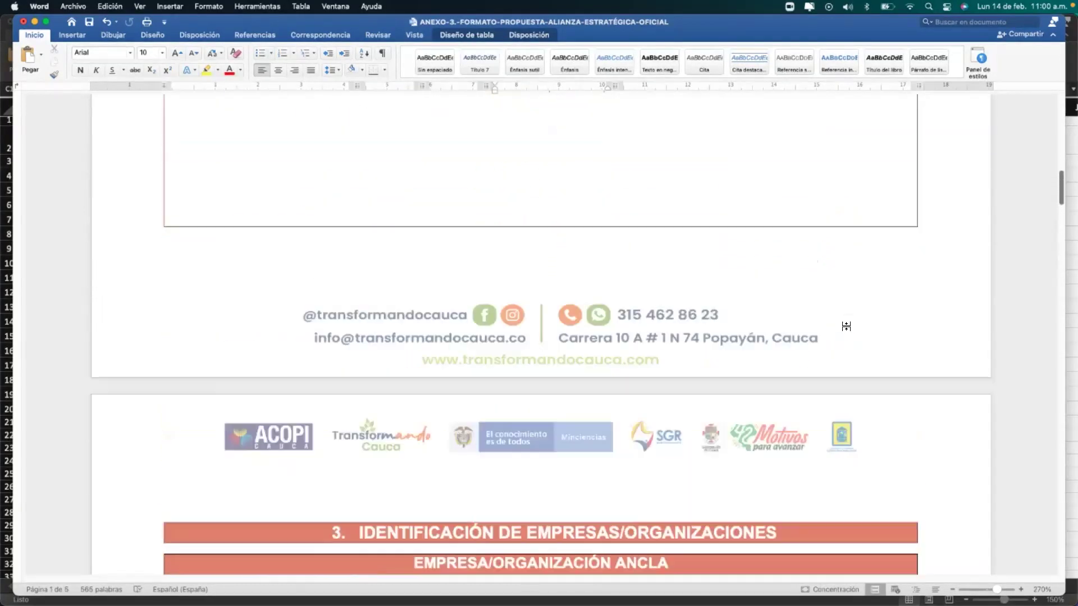
drag(1061, 177, 1066, 104)
scroll(1047, 120, down, 2)
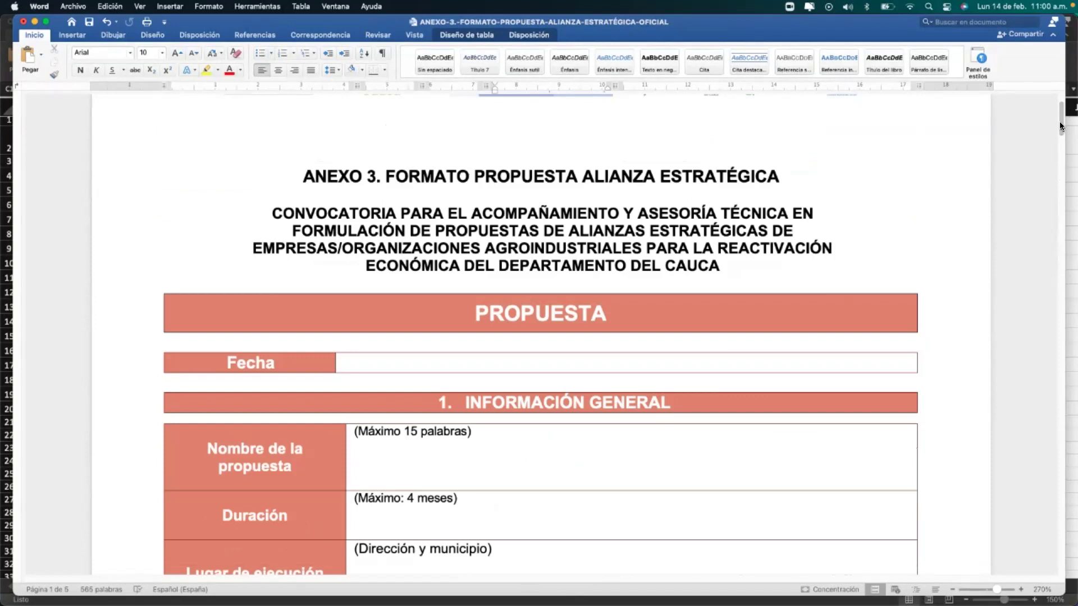
scroll(1061, 127, down, 1)
scroll(1061, 126, down, 2)
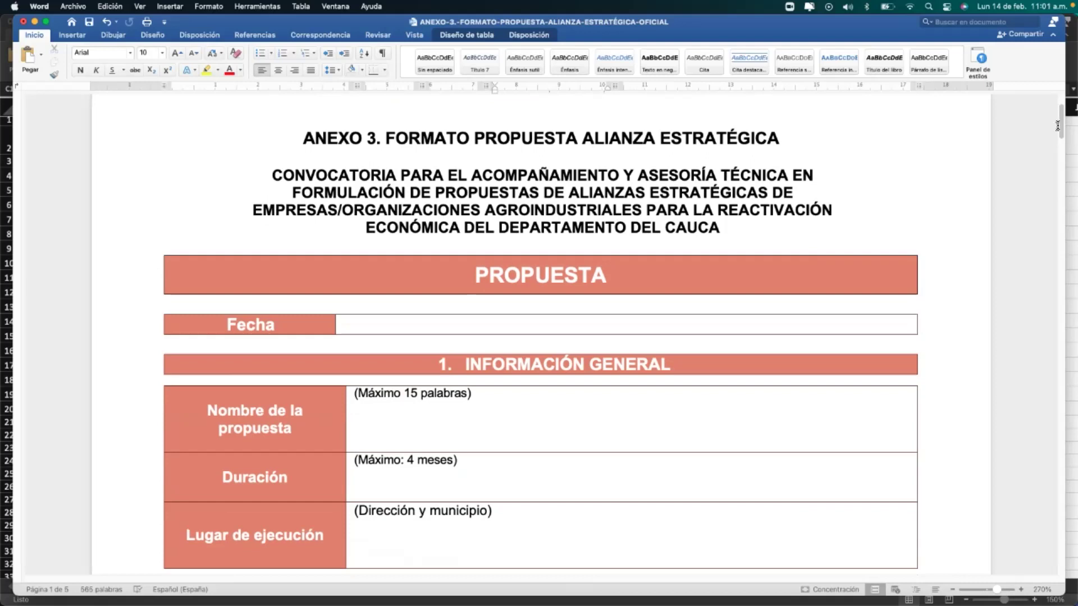
drag(1061, 123, 1050, 157)
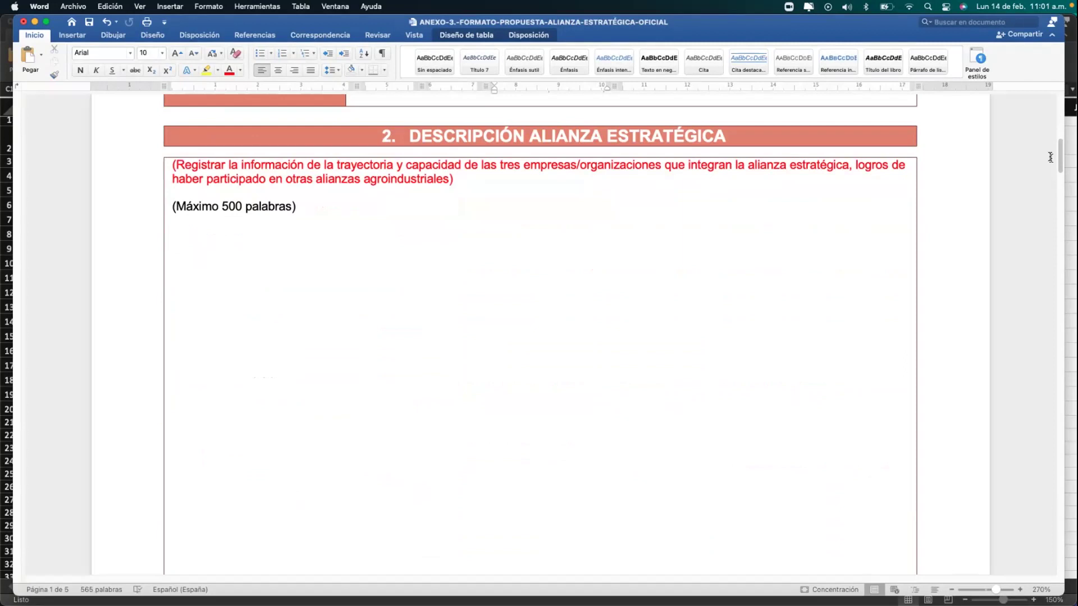
drag(1051, 156, 1050, 157)
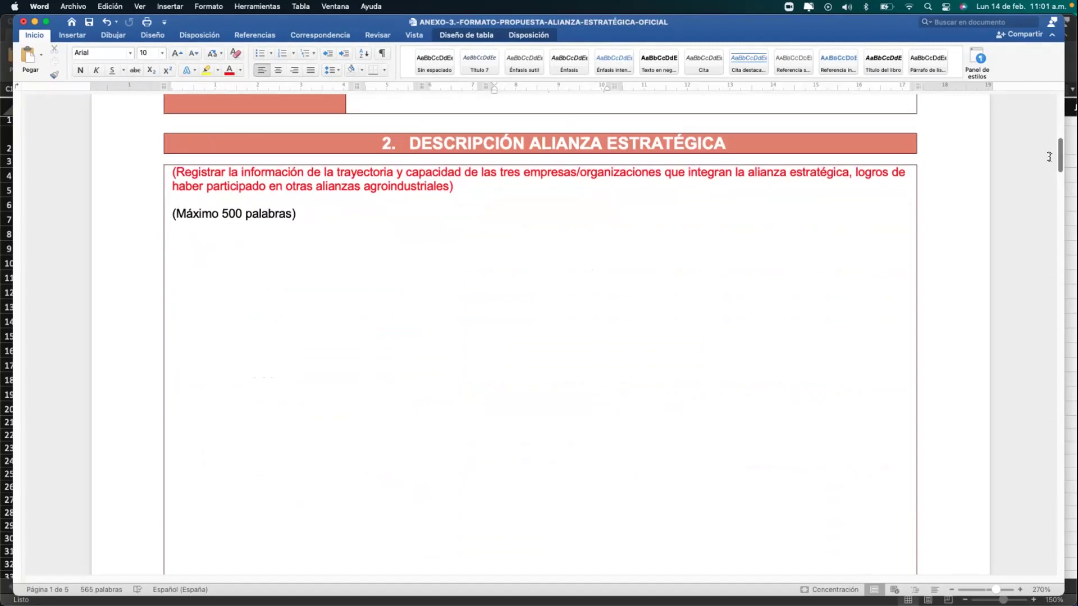
drag(1060, 157, 1047, 241)
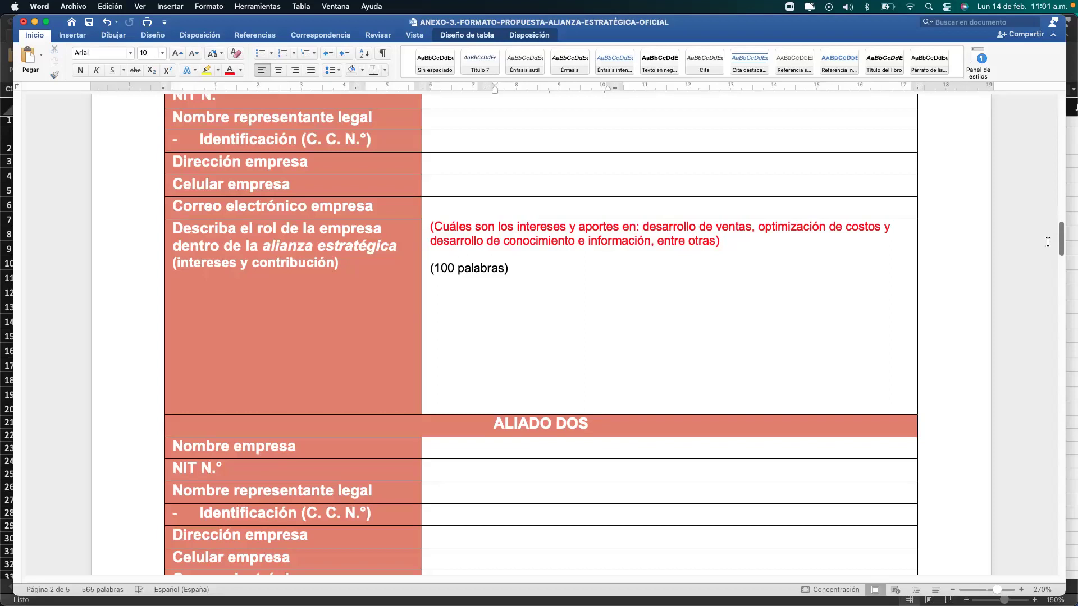
drag(1061, 235, 1060, 298)
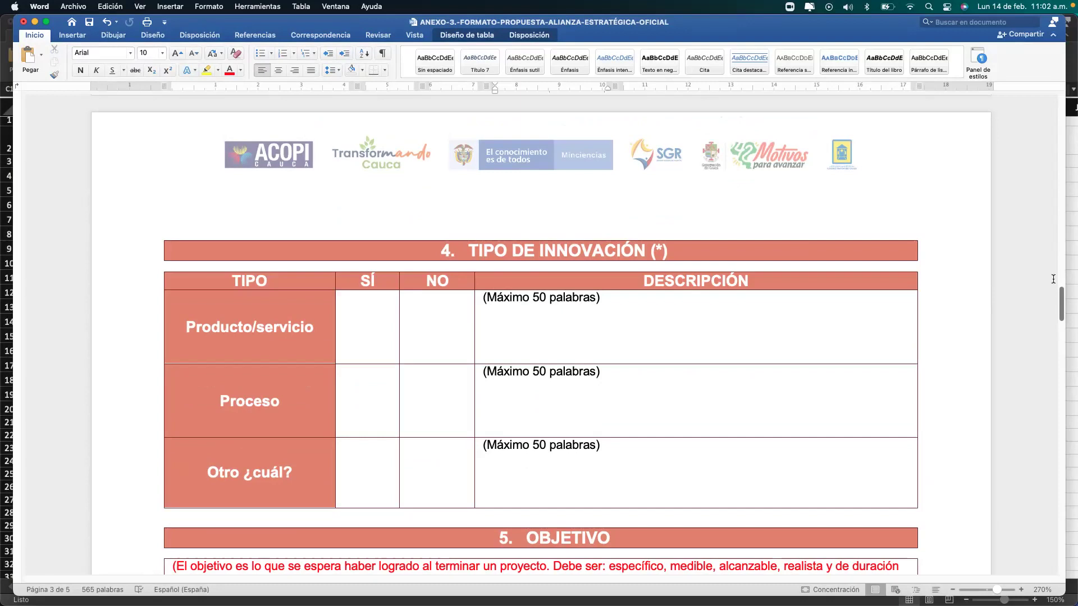
scroll(1061, 301, down, 1)
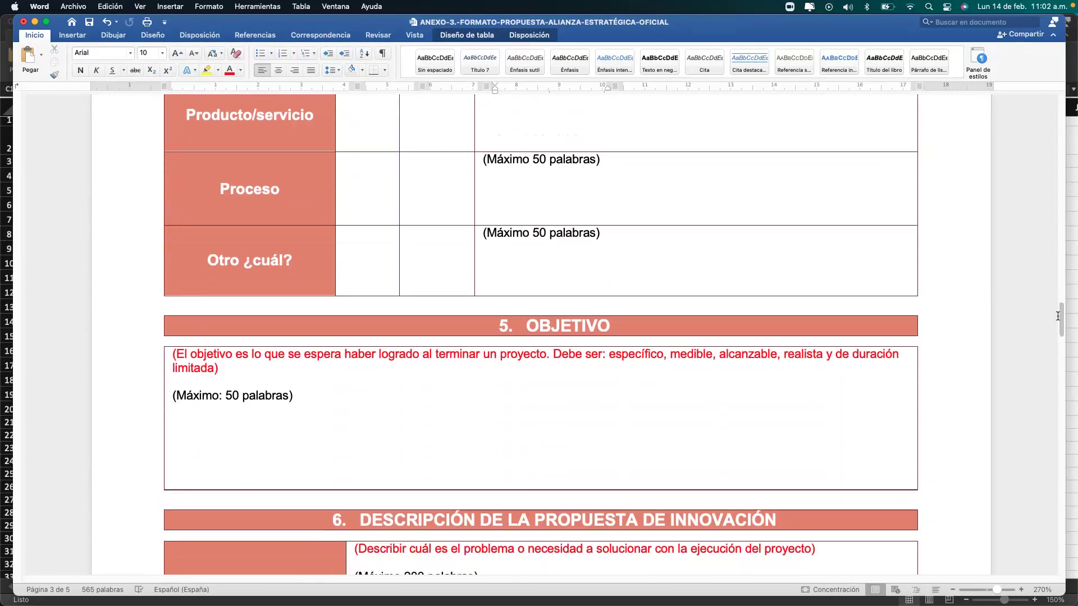
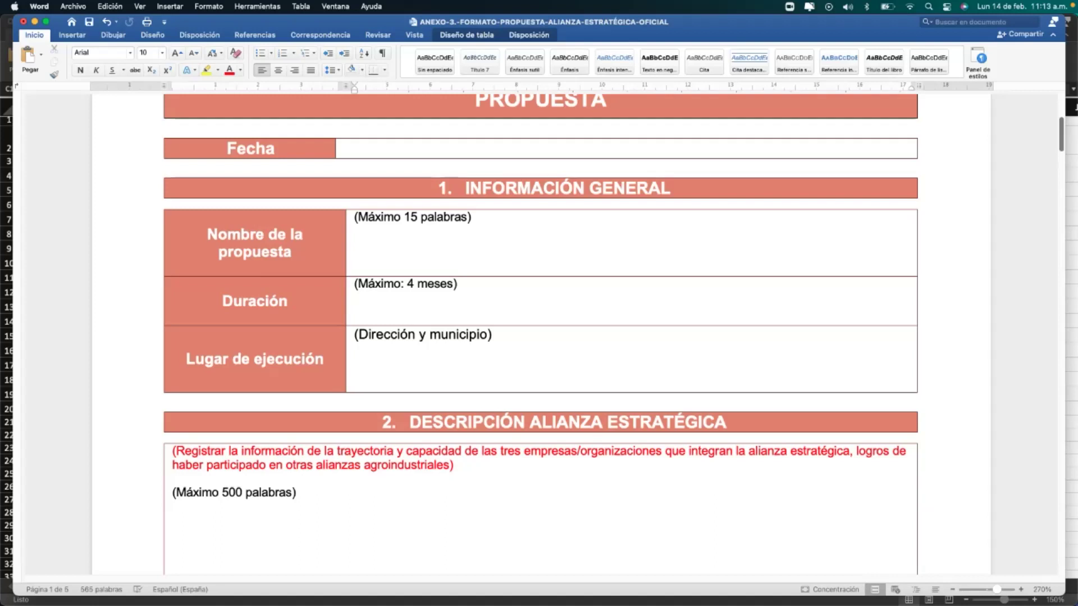
- Open the recent document ANEXO-1.-CARTA-POSTULACIÓN-ALIANZA-ESTRATÉGICA-OFICIAL (1)
key(ctrl+Up)
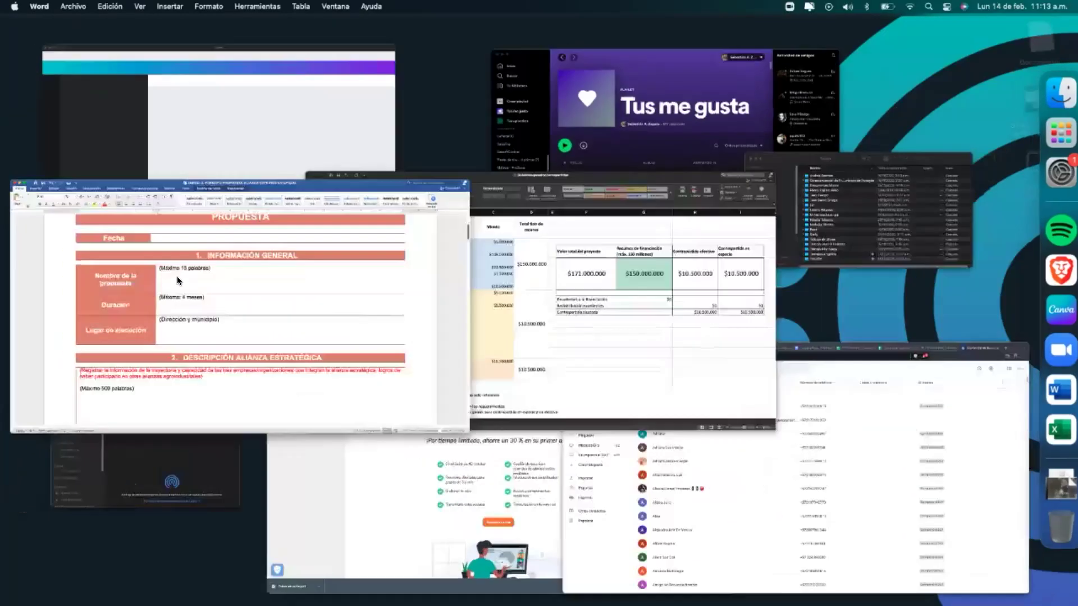
click(177, 279)
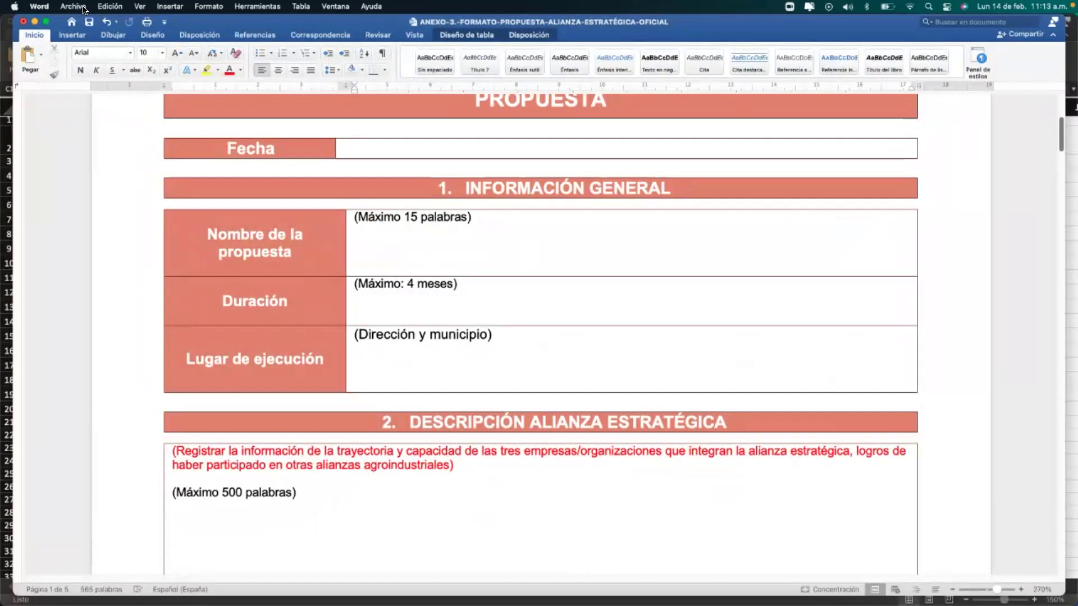
click(73, 7)
mouse_move(174, 60)
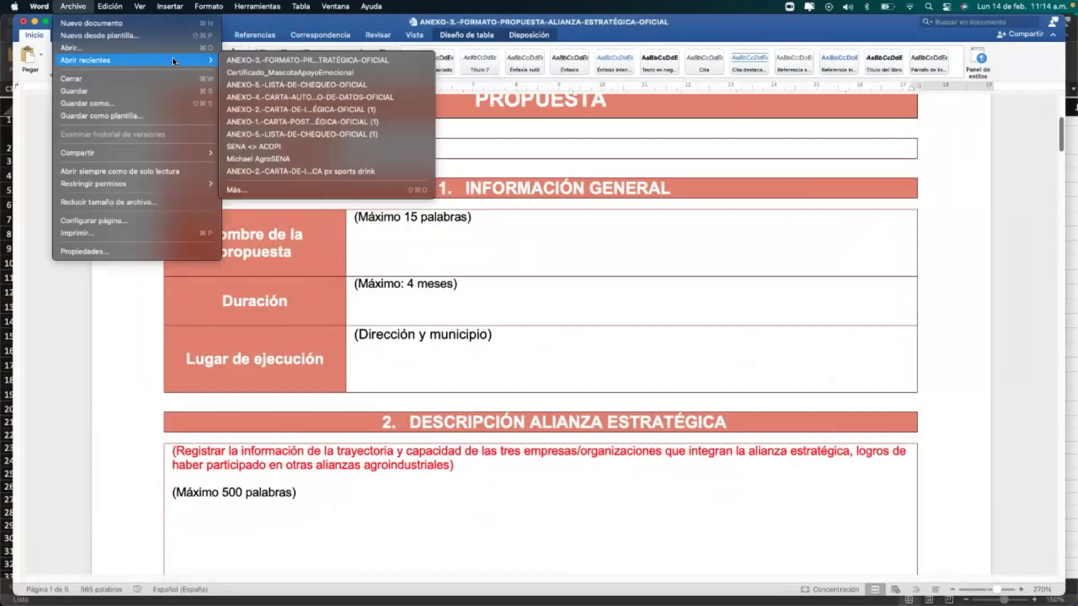
click(286, 122)
- Examine the application letter's addressee, participating companies, numbered list of required documents and signature fields
scroll(512, 307, down, 10)
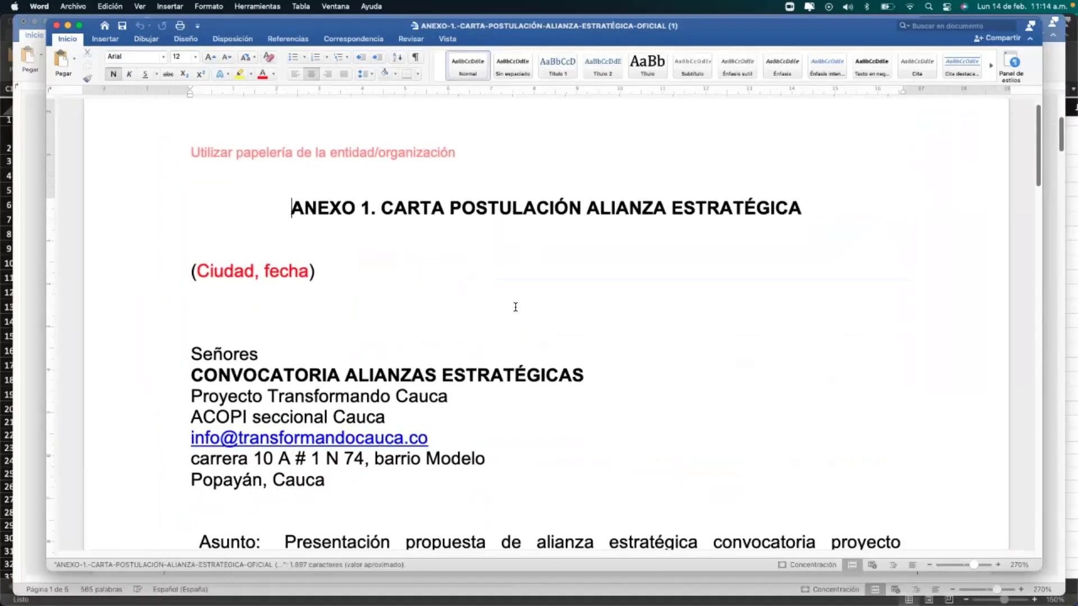
scroll(512, 308, down, 15)
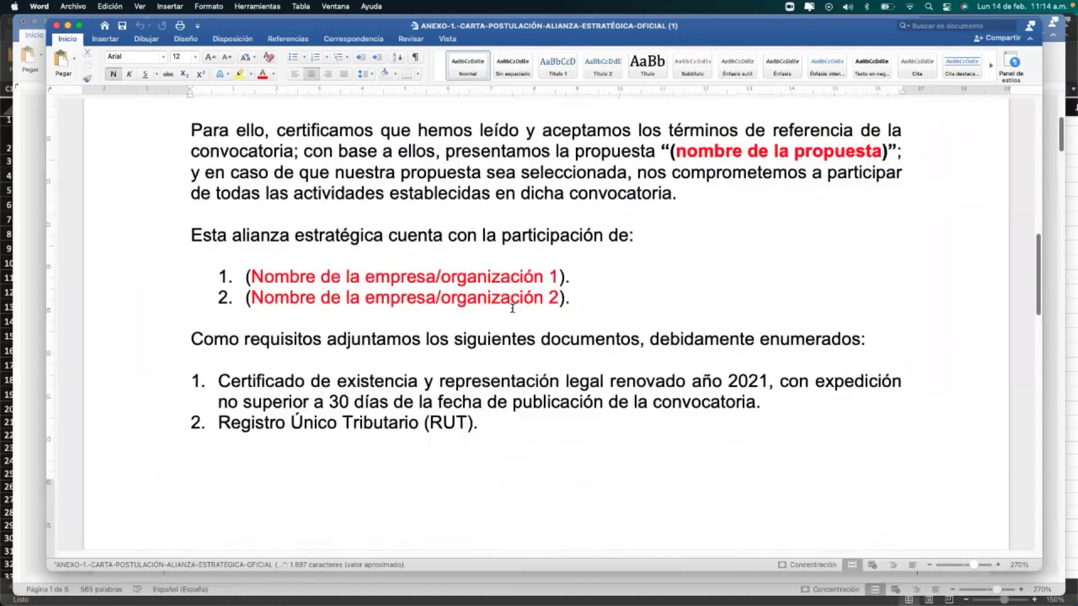
scroll(512, 308, down, 4)
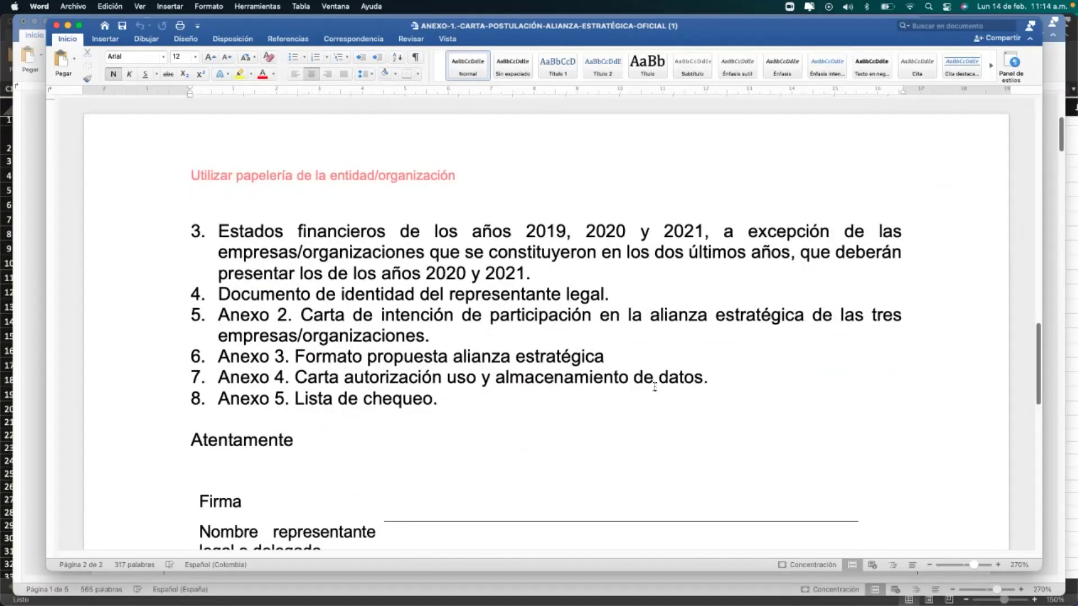
scroll(654, 387, down, 3)
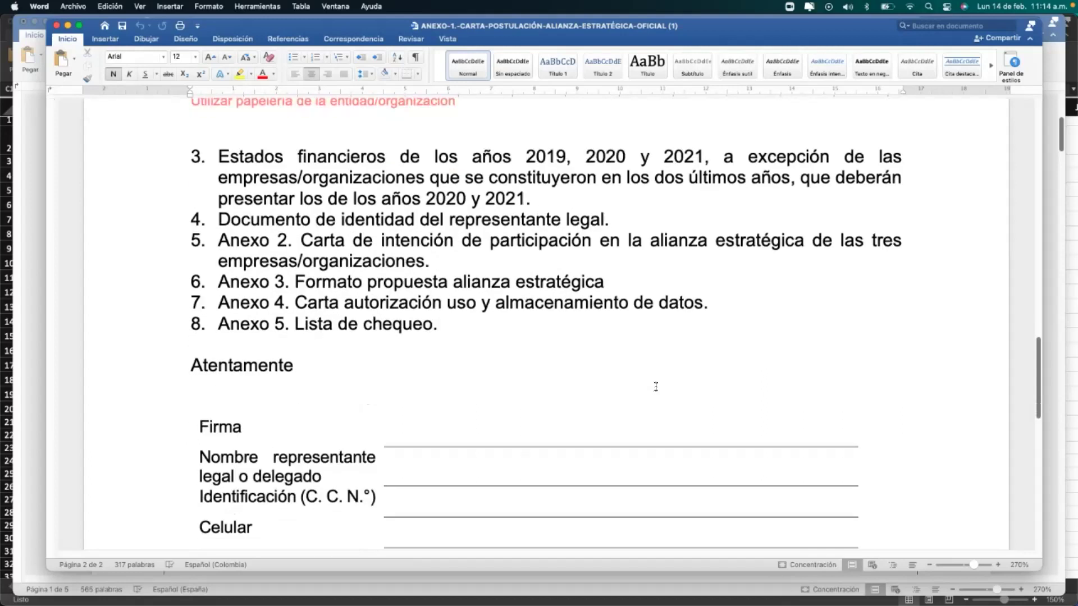
scroll(656, 387, down, 3)
scroll(657, 385, up, 3)
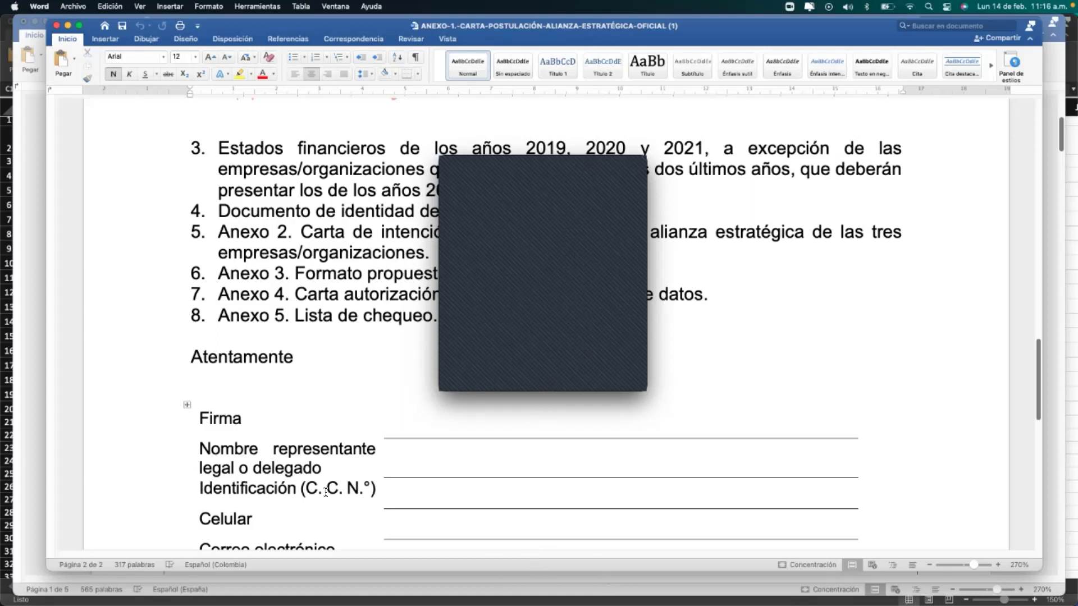
click(364, 374)
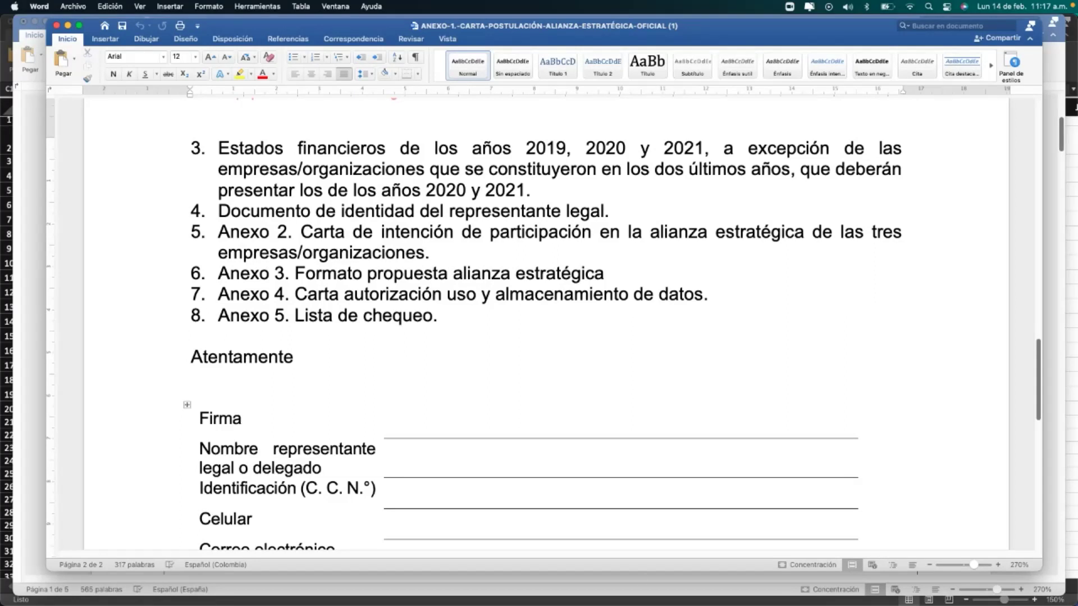
click(448, 502)
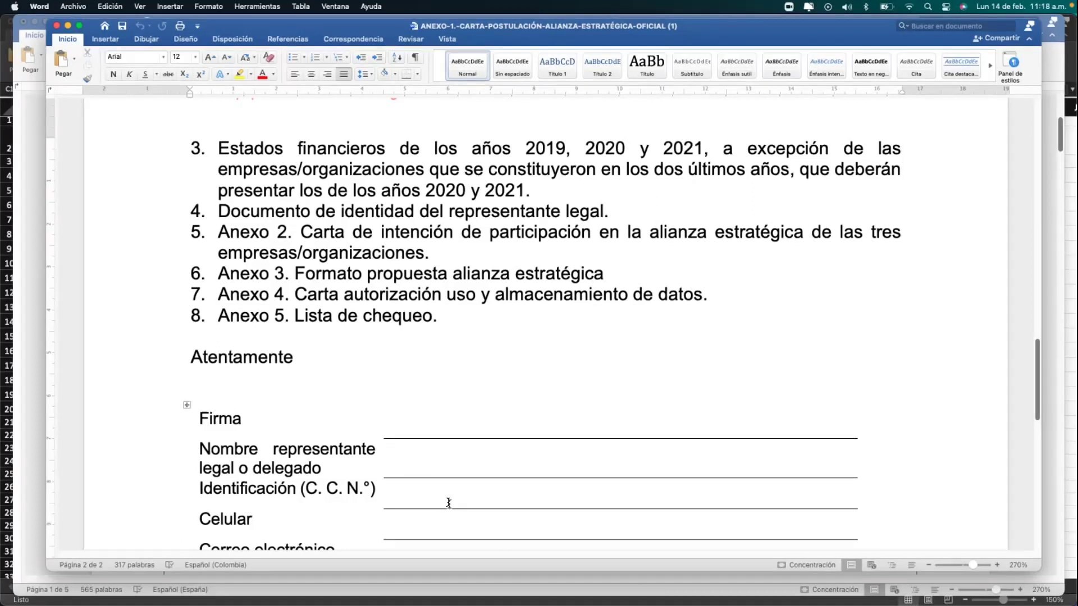
scroll(623, 490, up, 1)
scroll(623, 490, up, 20)
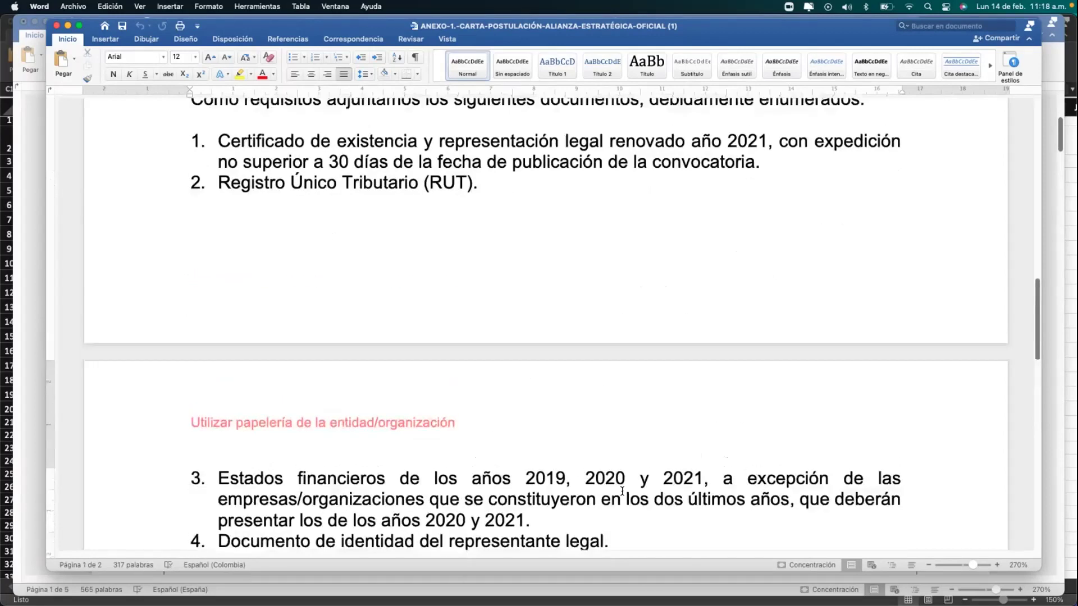
scroll(621, 492, down, 6)
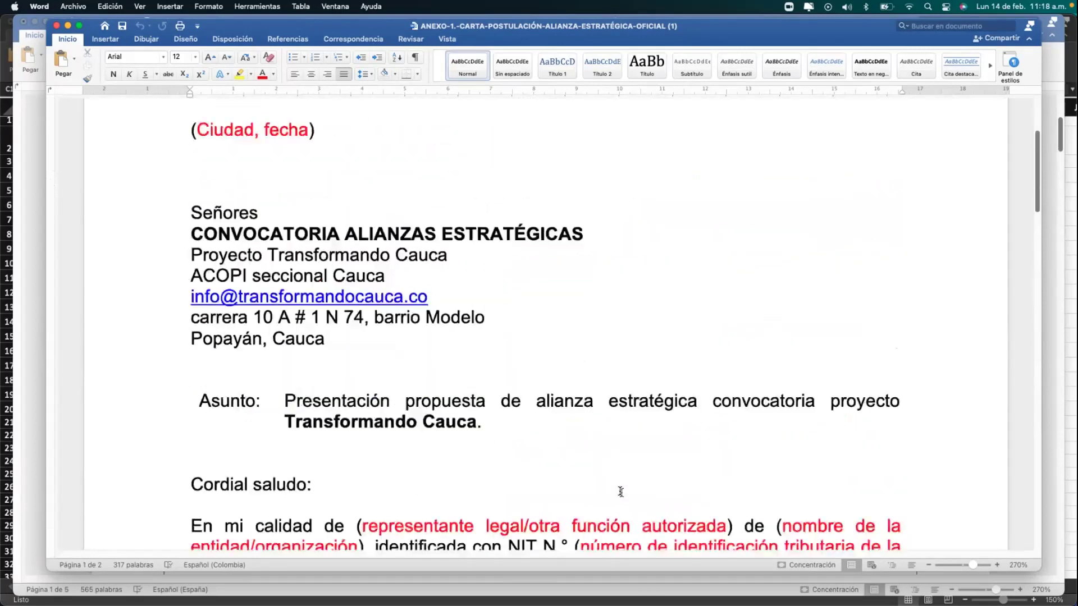
- Switch back to the ANEXO-3 proposal form and review its sections down to the Valor de la Propuesta table
key(ctrl+Up)
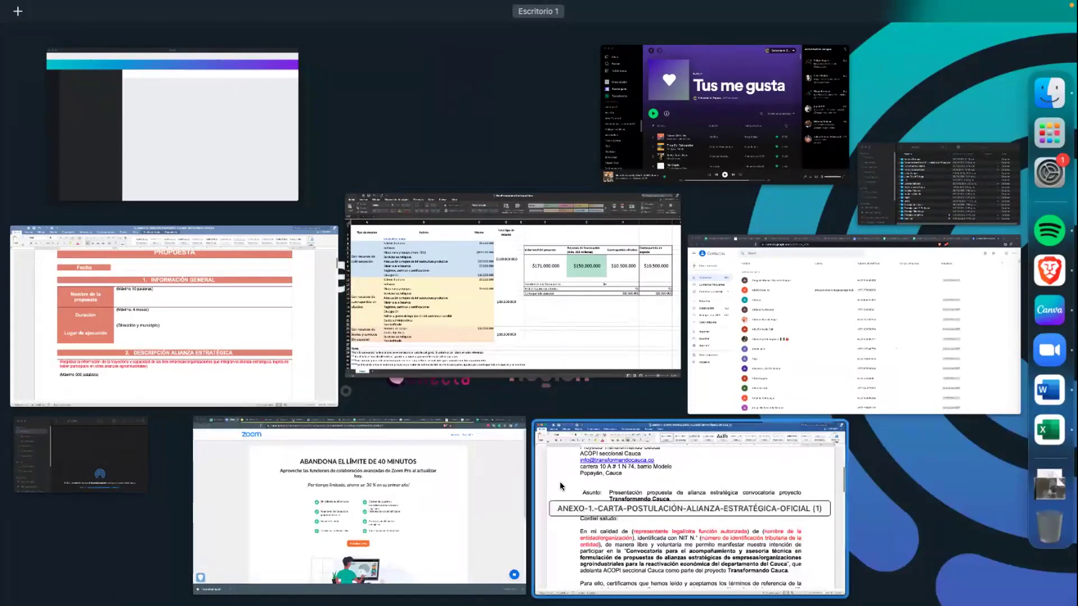
click(261, 356)
scroll(469, 301, down, 10)
scroll(469, 303, down, 15)
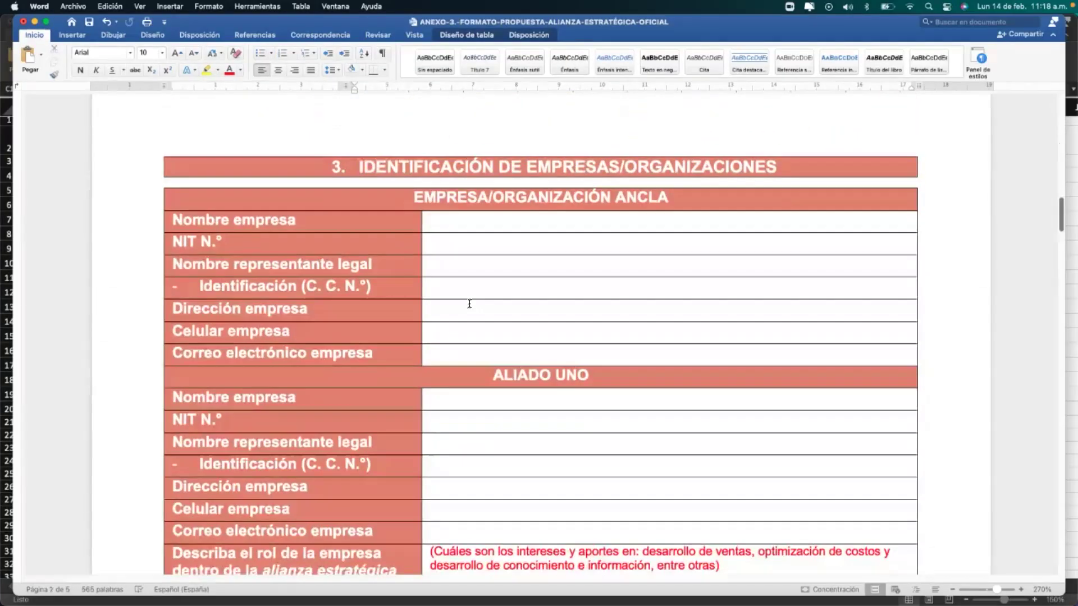
scroll(470, 306, down, 15)
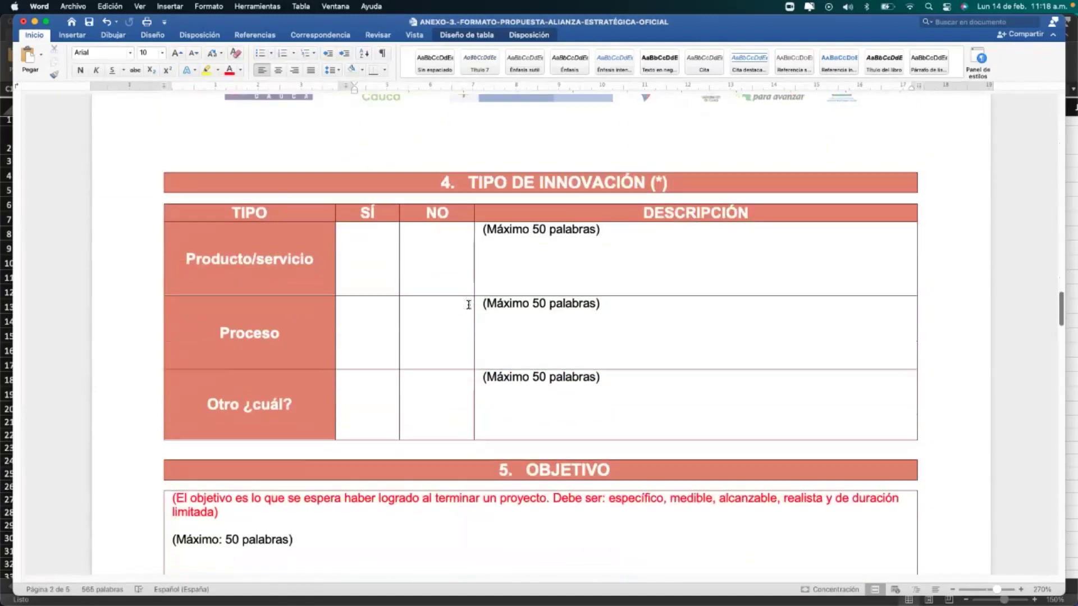
scroll(468, 305, down, 15)
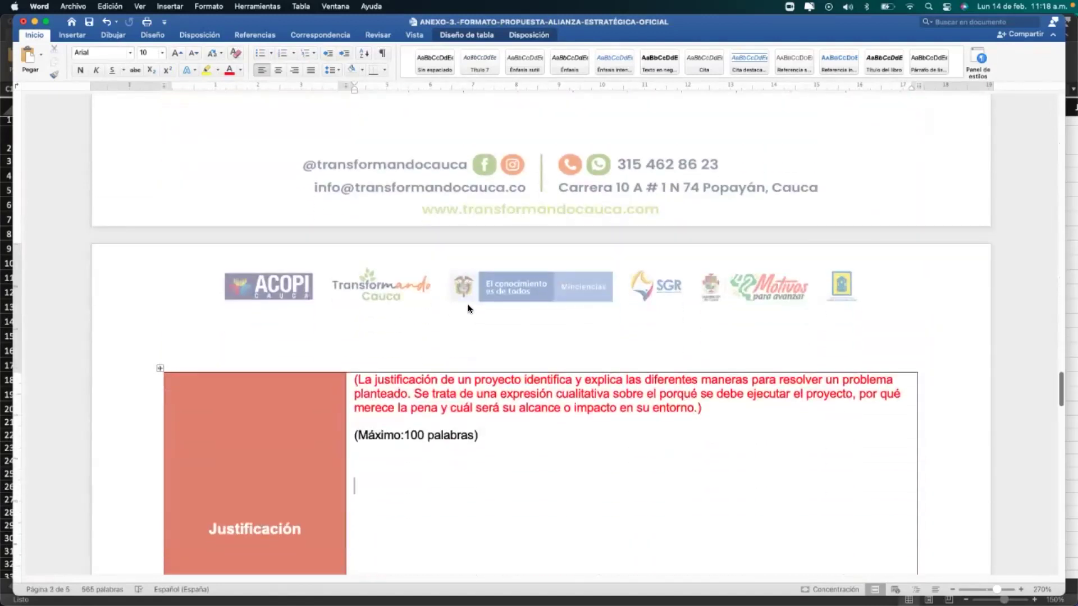
scroll(483, 311, down, 15)
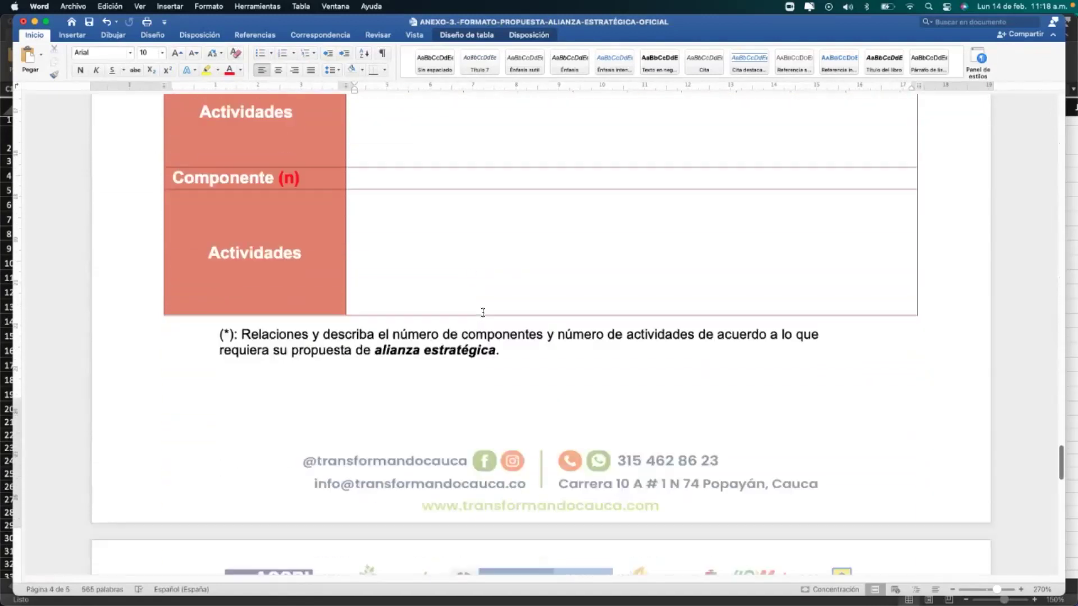
scroll(484, 314, down, 15)
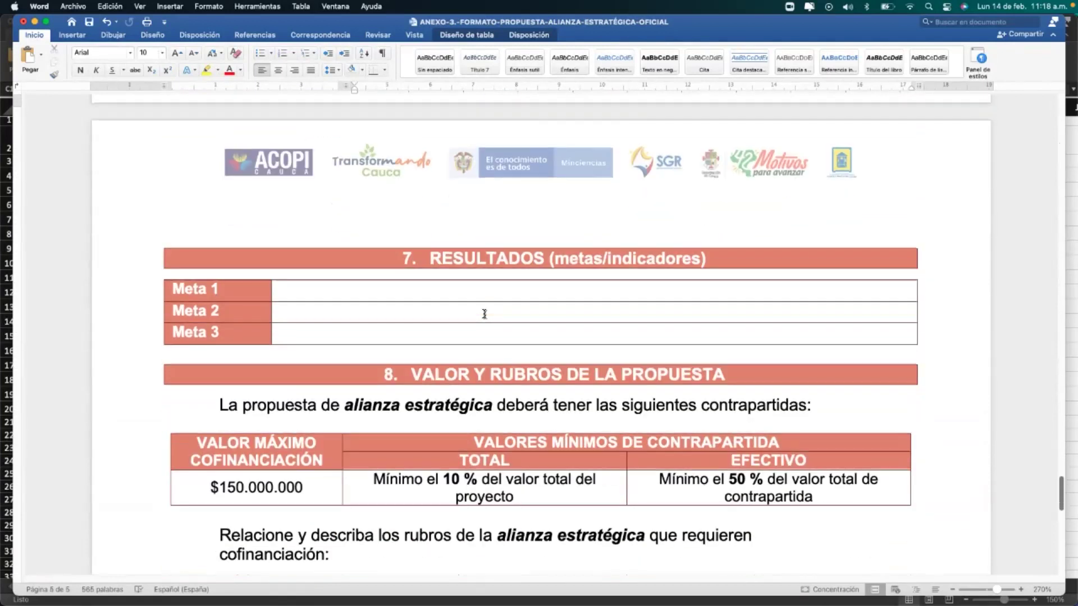
scroll(484, 314, down, 5)
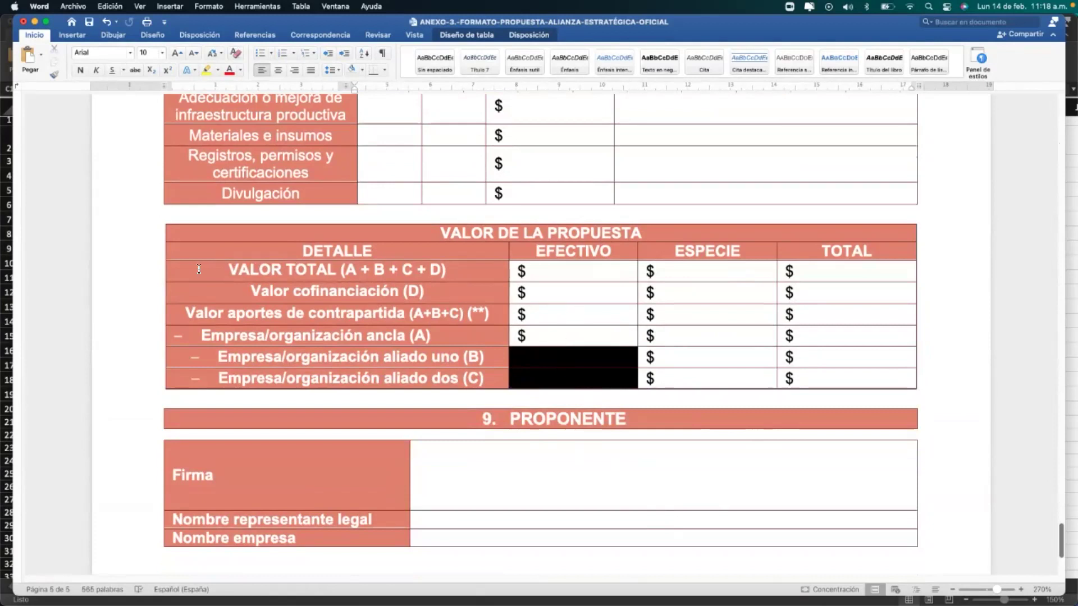
- Highlight the VALOR TOTAL and Valor cofinanciación rows of the Valor de la Propuesta table to point them out
drag(219, 276, 832, 363)
drag(213, 268, 842, 275)
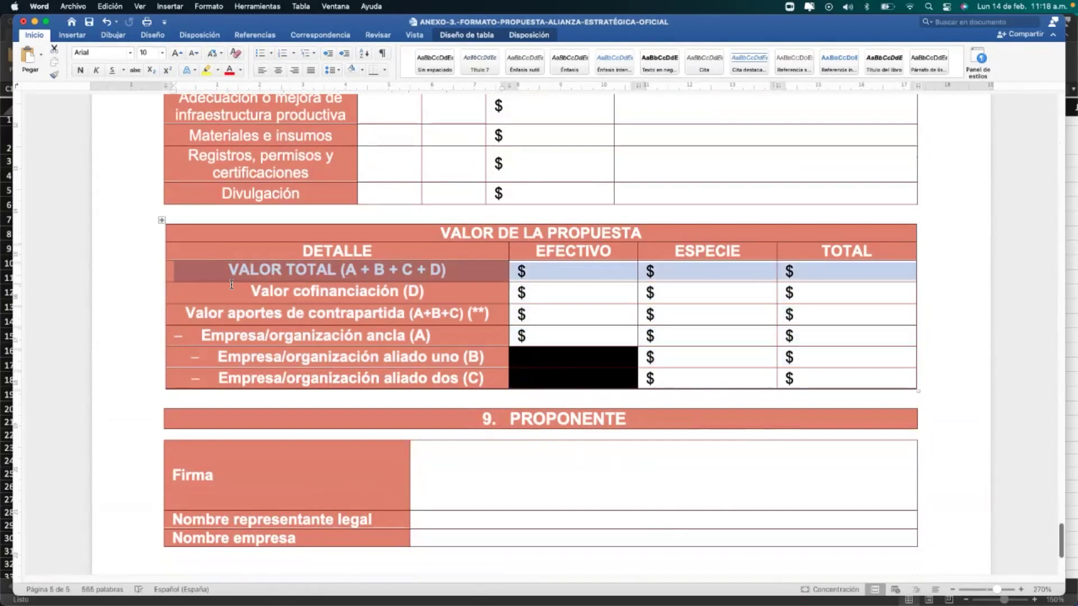
drag(269, 292, 625, 298)
drag(741, 313, 825, 296)
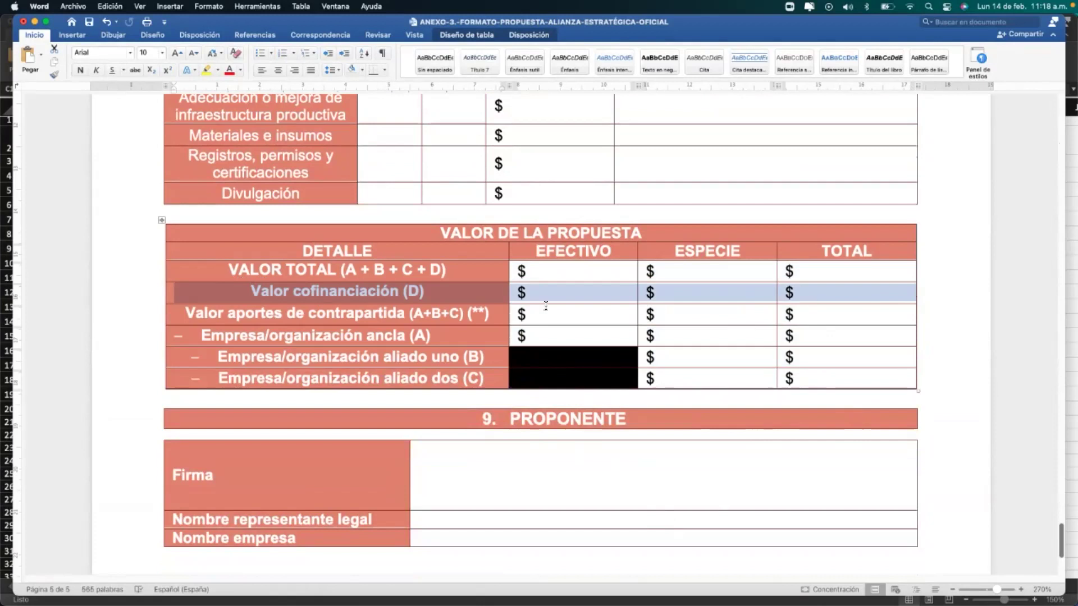
- Enter 150000000 after the $ sign as the Efectivo amount of the Valor cofinanciación (D) row
click(341, 291)
scroll(599, 214, up, 4)
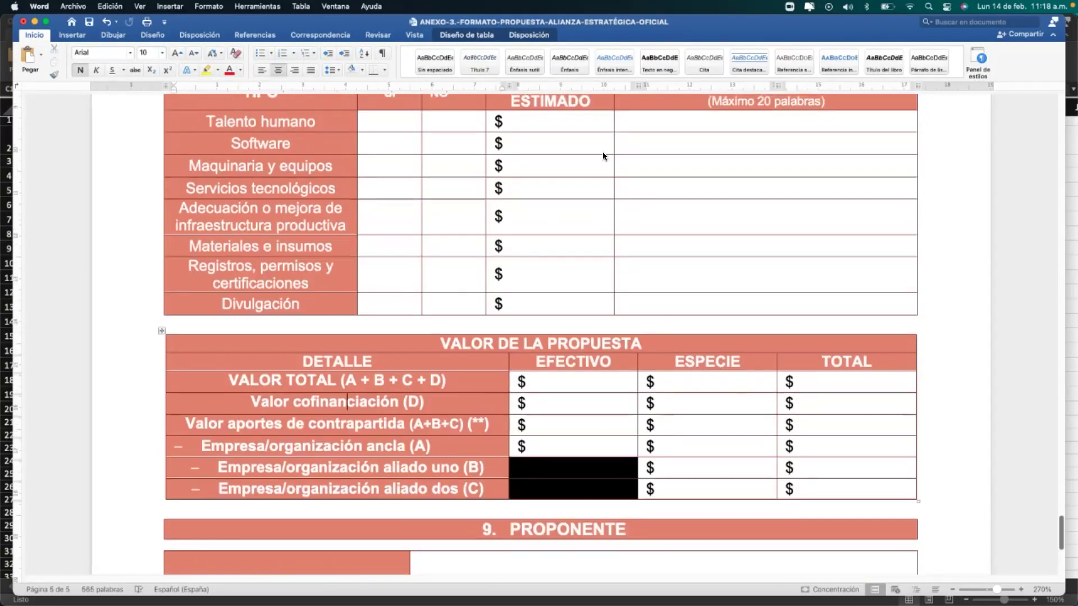
scroll(603, 261, down, 1)
click(419, 382)
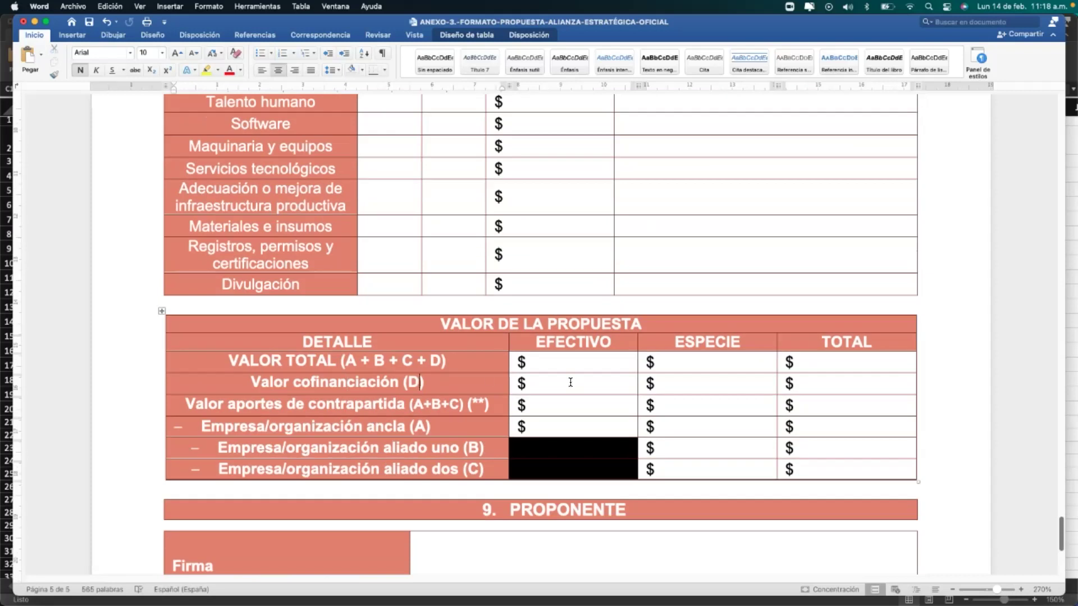
click(570, 382)
text(15)
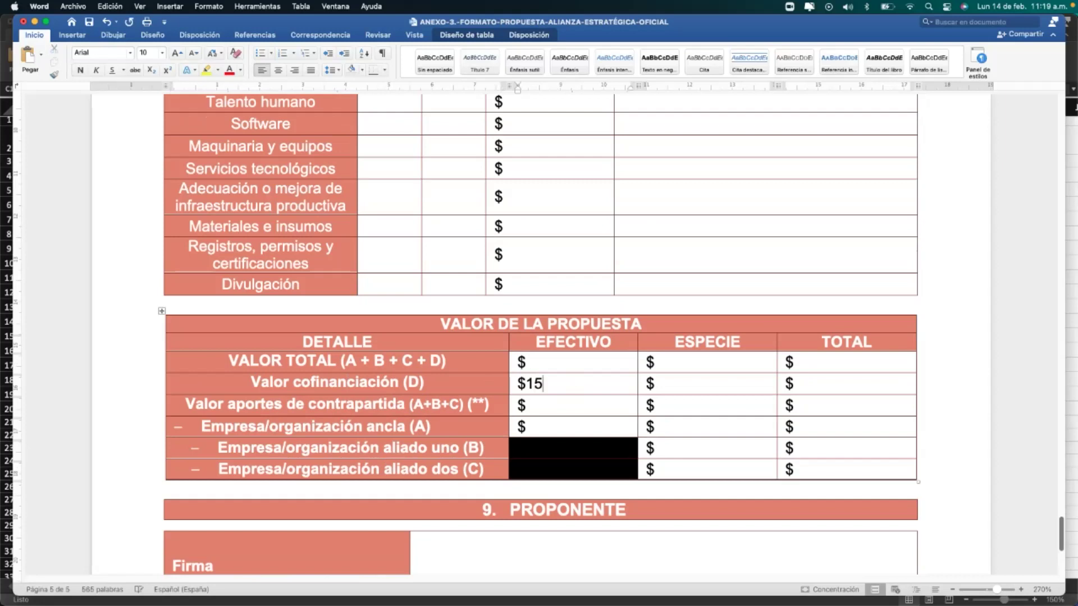
text(0000000)
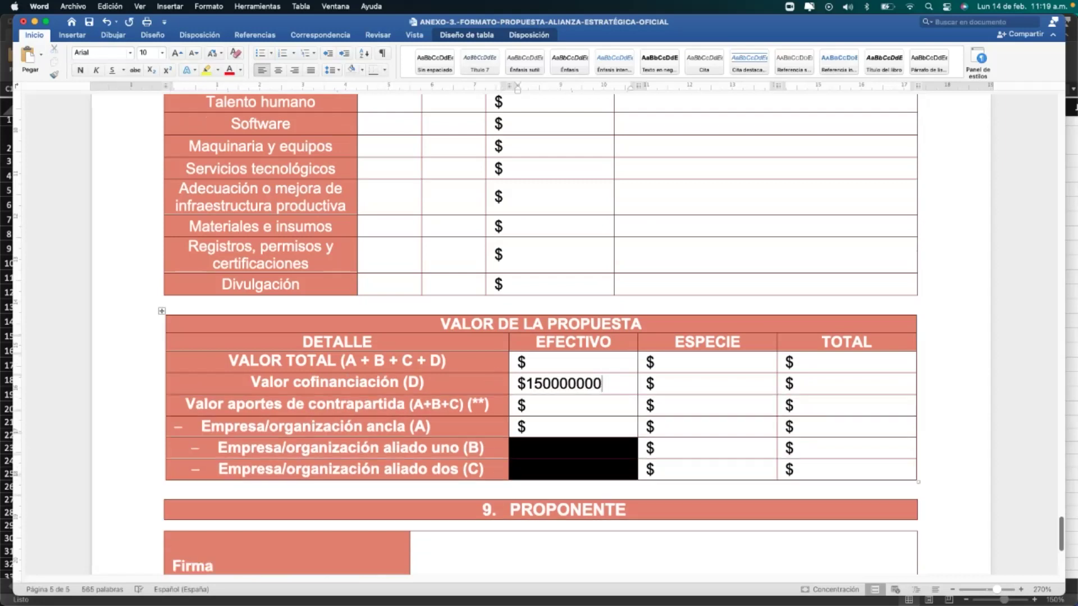
click(296, 405)
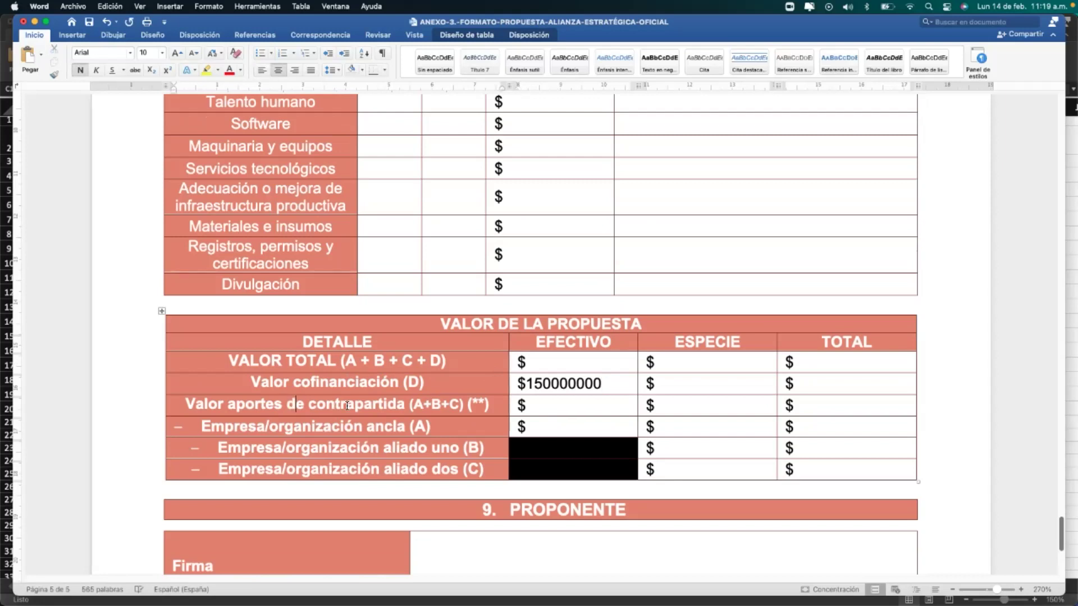
- Fill the Valor aportes de contrapartida row with 8500000 in Efectivo, 8500000 in Especie and 17'000.000 in Total
click(556, 404)
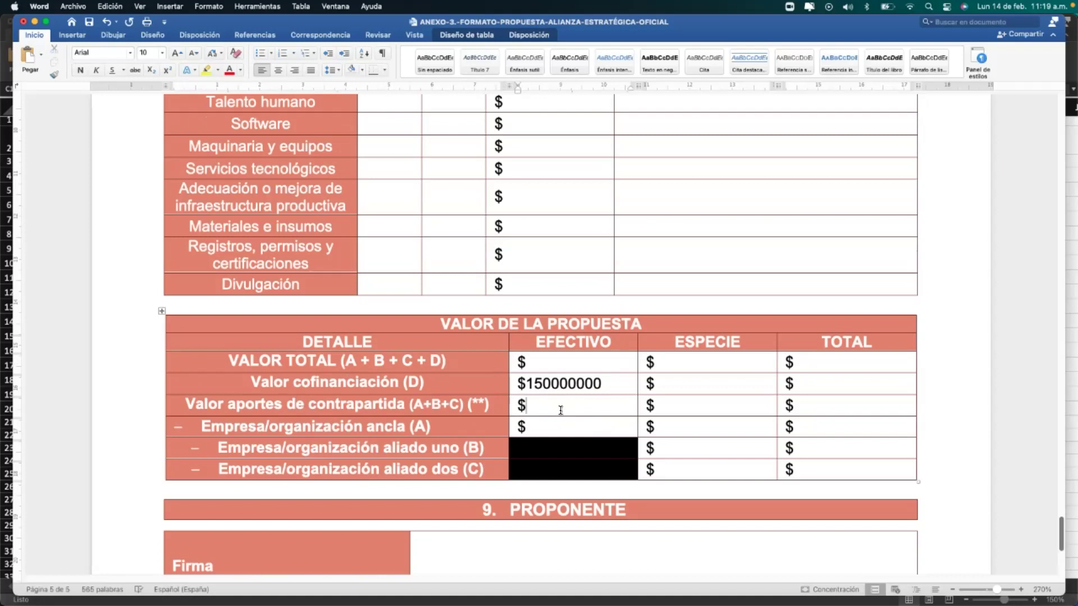
text(8500000)
click(678, 406)
text(850000)
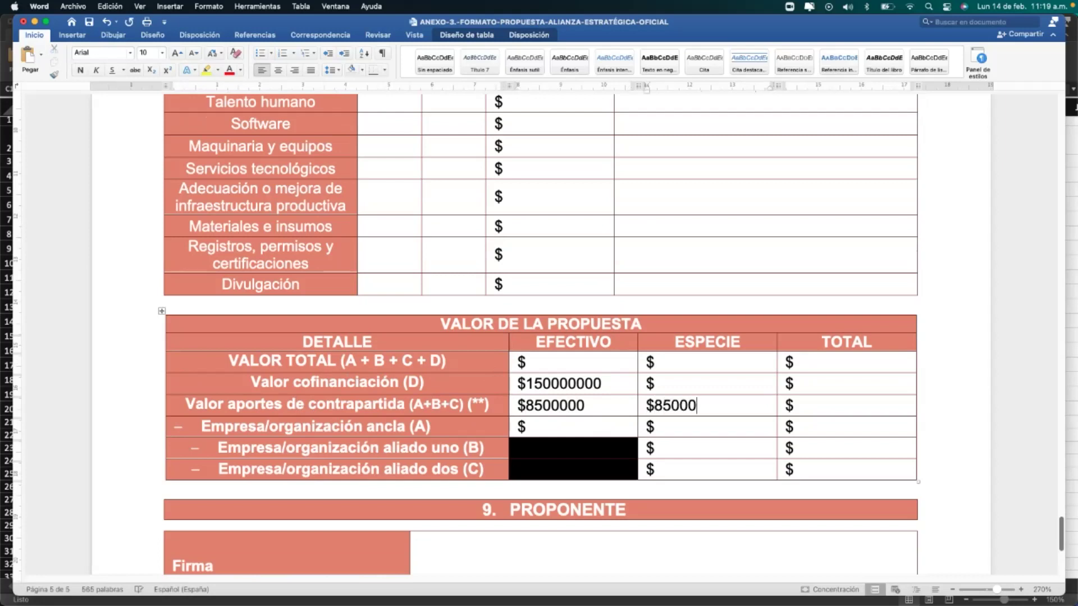
text(0)
key(Tab)
click(845, 405)
text(1)
text(7)
text('000)
text(.000)
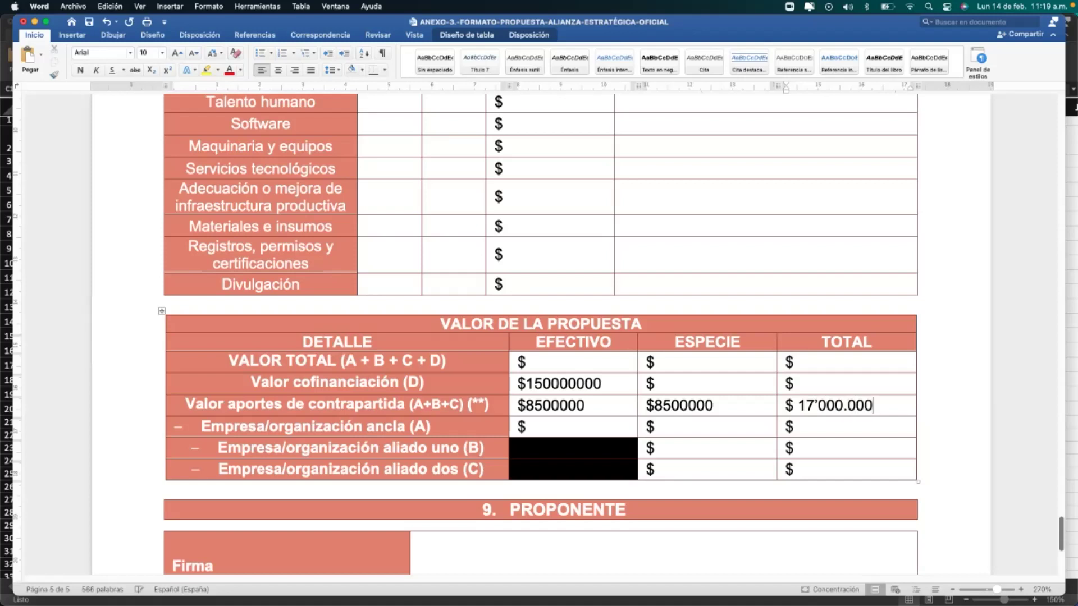
- Space the contrapartida Efectivo amount from its $ sign and enter 8'500.000 as the Efectivo of Empresa/organización ancla (A)
click(575, 425)
click(524, 405)
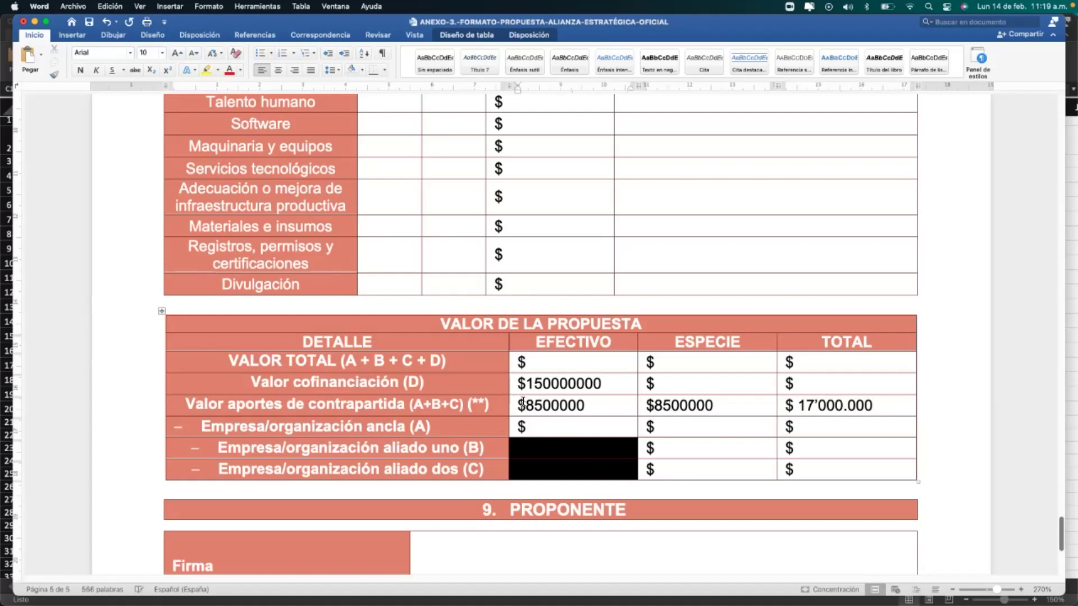
click(567, 425)
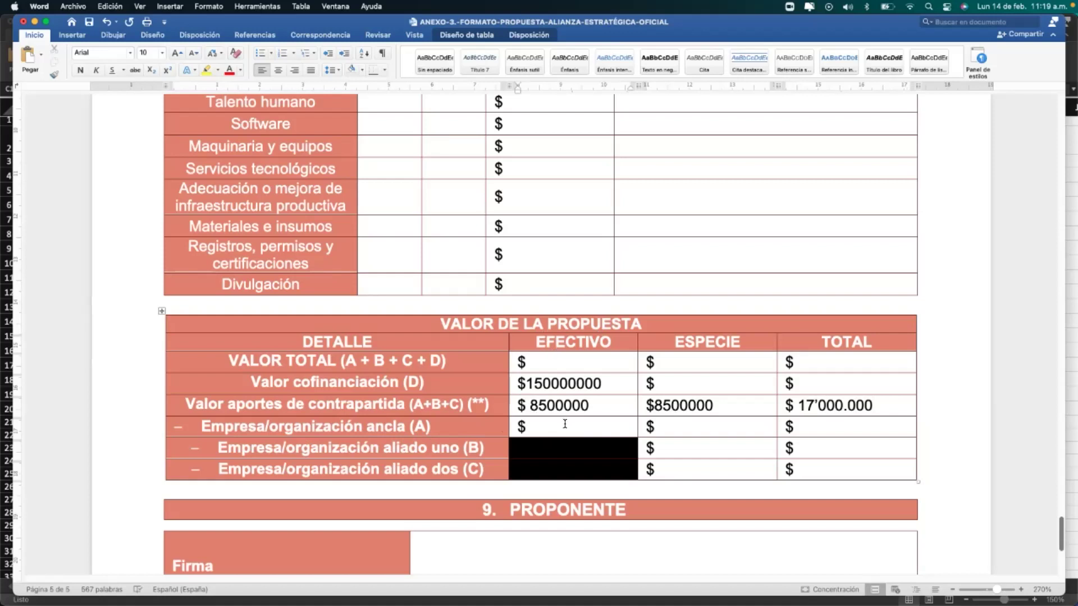
text(8500000')
key(Right)
text(.)
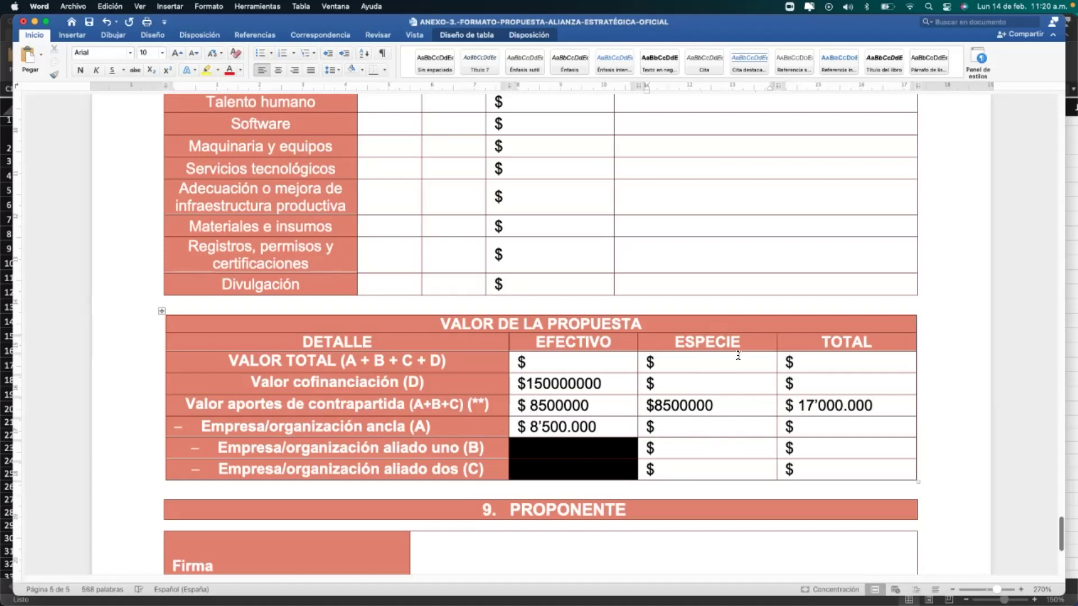
- Enter 3'000.000 as the Especie amount of the Empresa/organización ancla (A) row
text(3000000)
key(Left)
key(Left)
key(Left)
text(.)
key(Left)
key(Left)
key(Left)
key(Left)
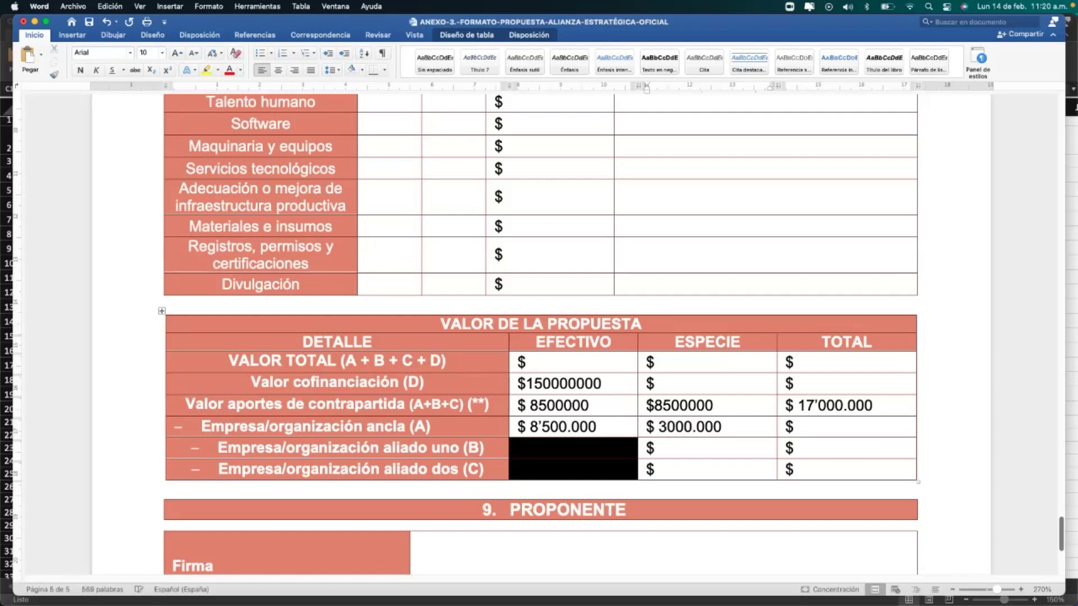
text(')
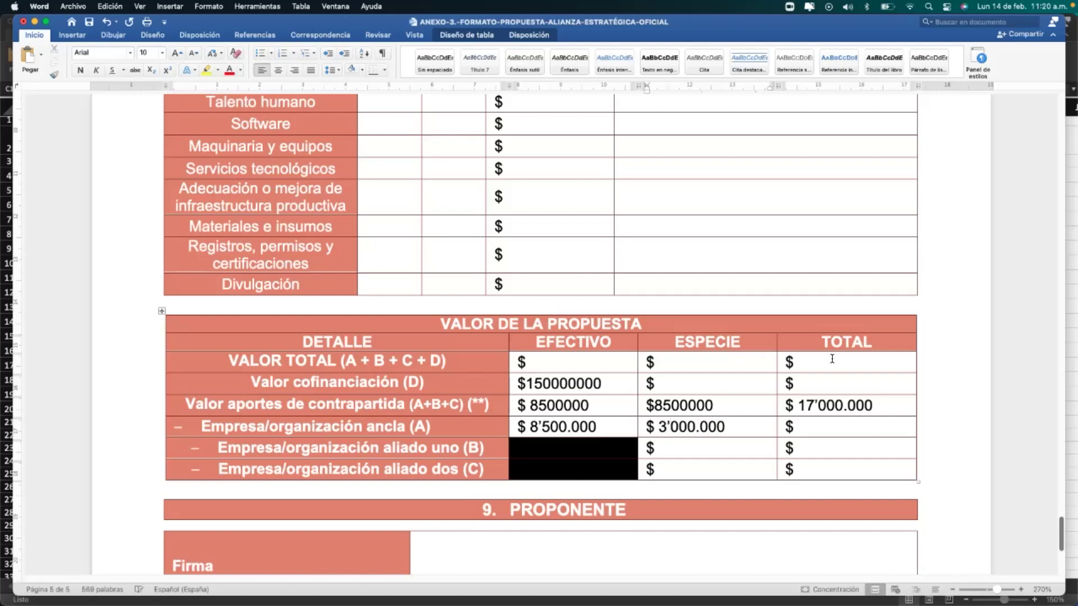
- Enter 11'500.000 as the Total of the Empresa/organización ancla (A) row
click(826, 426)
text(110)
key(BackSpace)
text('5000)
key(BackSpace)
text(.000)
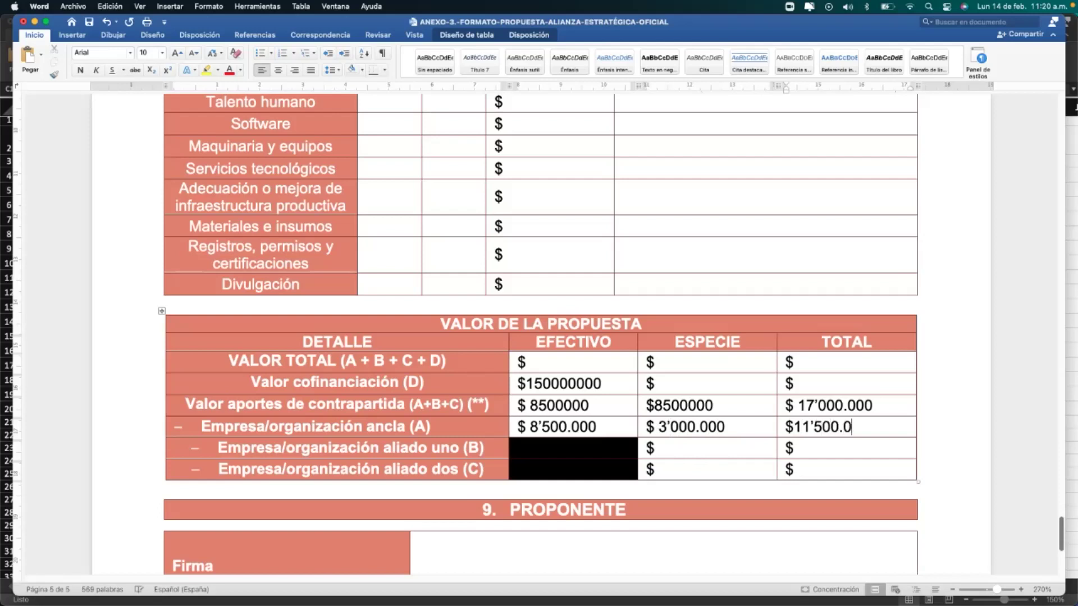
- Format the Especie amount of the Valor aportes de contrapartida row as 8'500.000, with a space after the $ sign
click(721, 448)
click(660, 405)
text(')
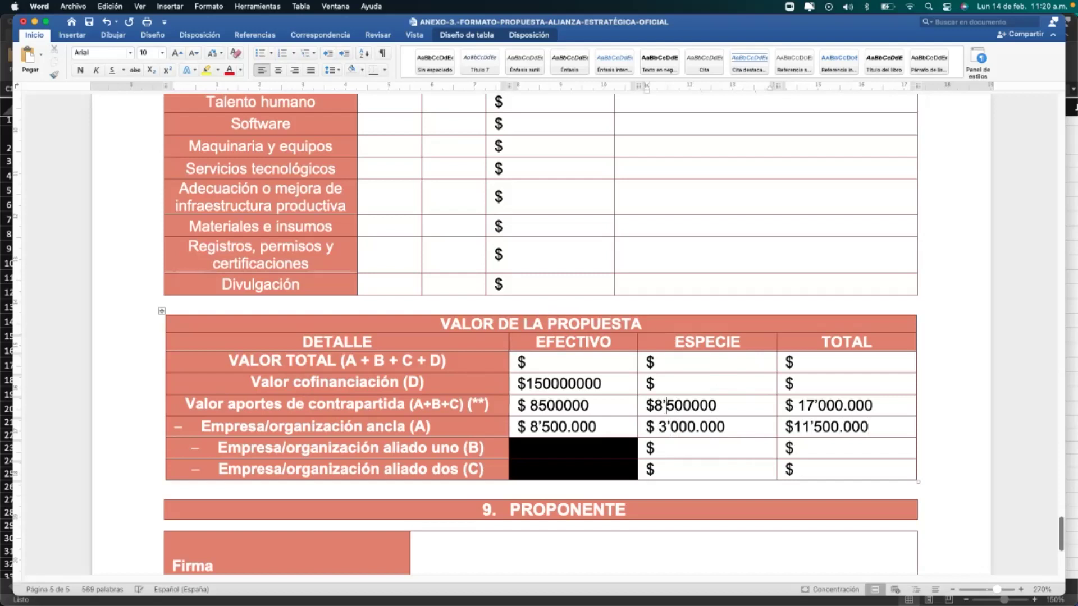
key(Right)
key(Right)
key(Right)
text(.)
click(654, 405)
- Enter 5'500.000 as the Especie amount of the Empresa/organización aliado uno (B) row
click(688, 447)
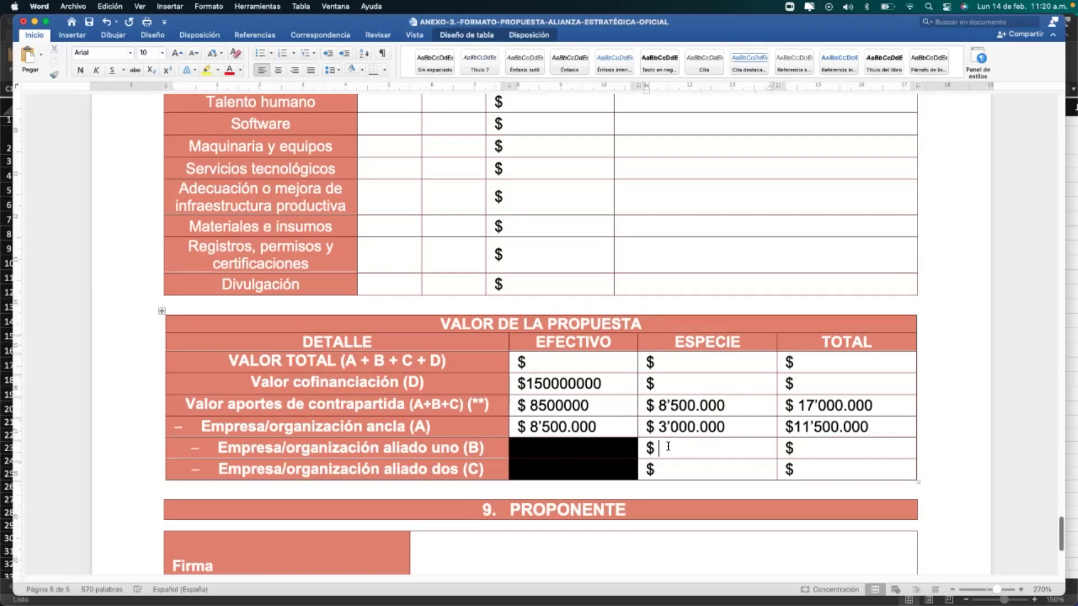
text(5'00)
text(0.000)
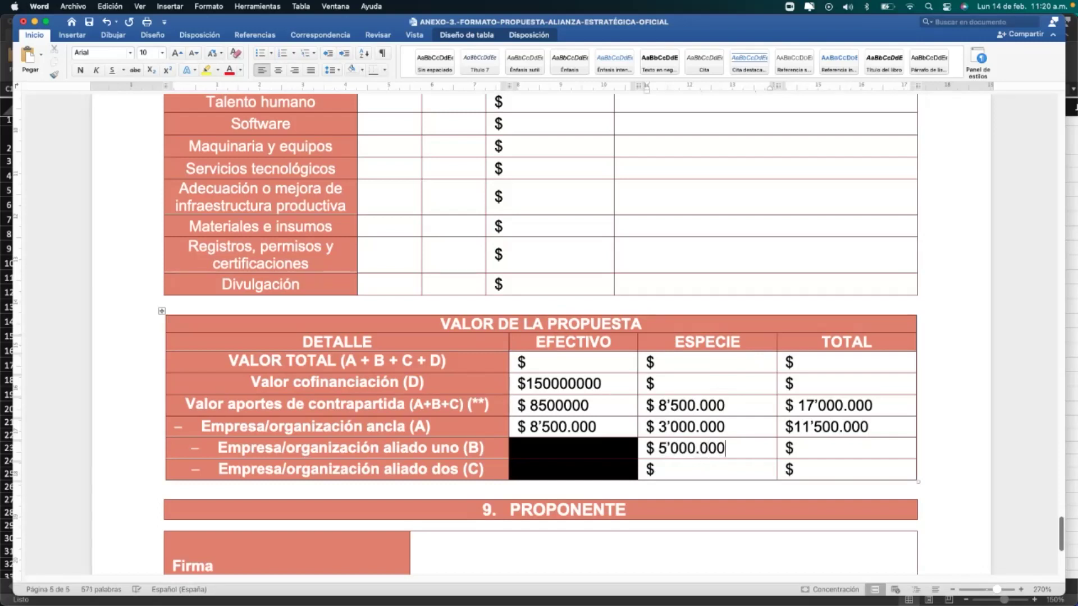
click(677, 446)
key(Delete)
text(5)
- Enter 0 as the Especie amount of aliado dos (C) and highlight the Especie amount of the ancla (A)
click(660, 467)
text(0)
click(678, 426)
drag(658, 427, 722, 440)
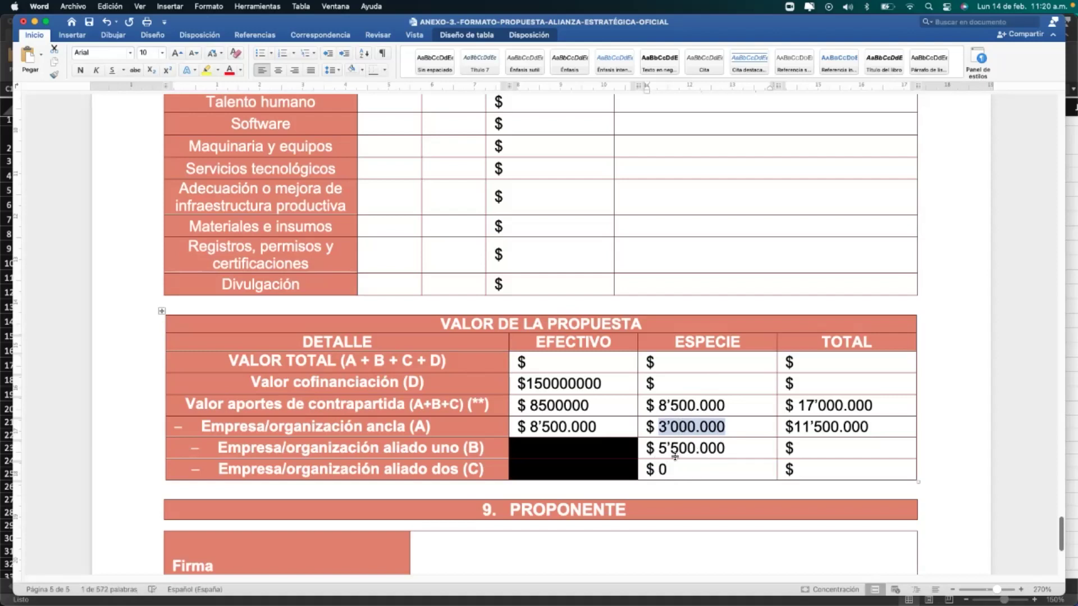
click(741, 448)
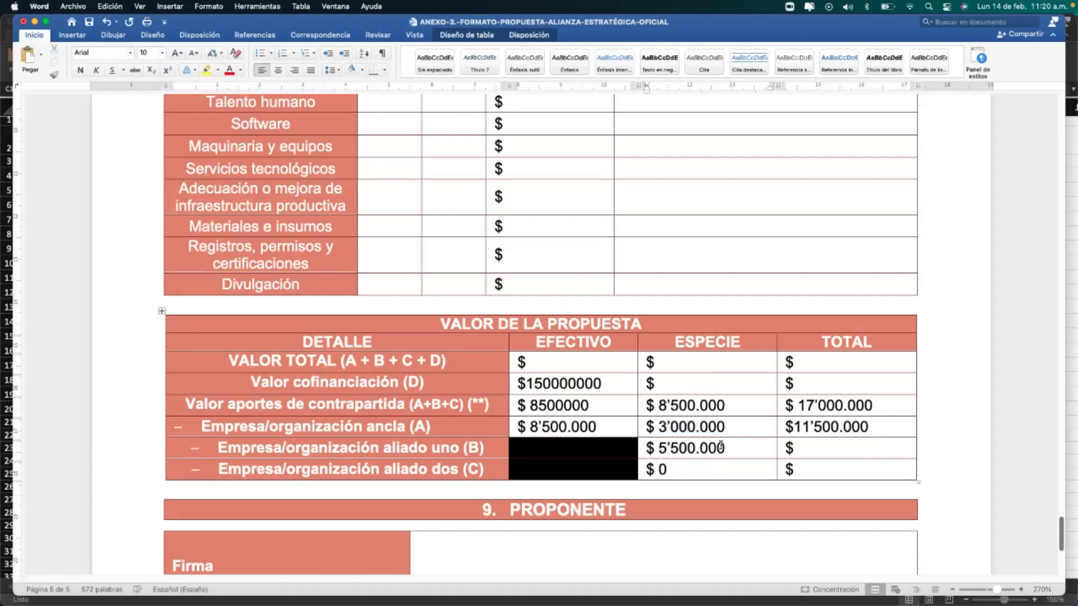
- Set the Especie amount of aliado uno (B) to 0 and enter 0 as the Total of both aliado rows
double_click(674, 448)
text(0)
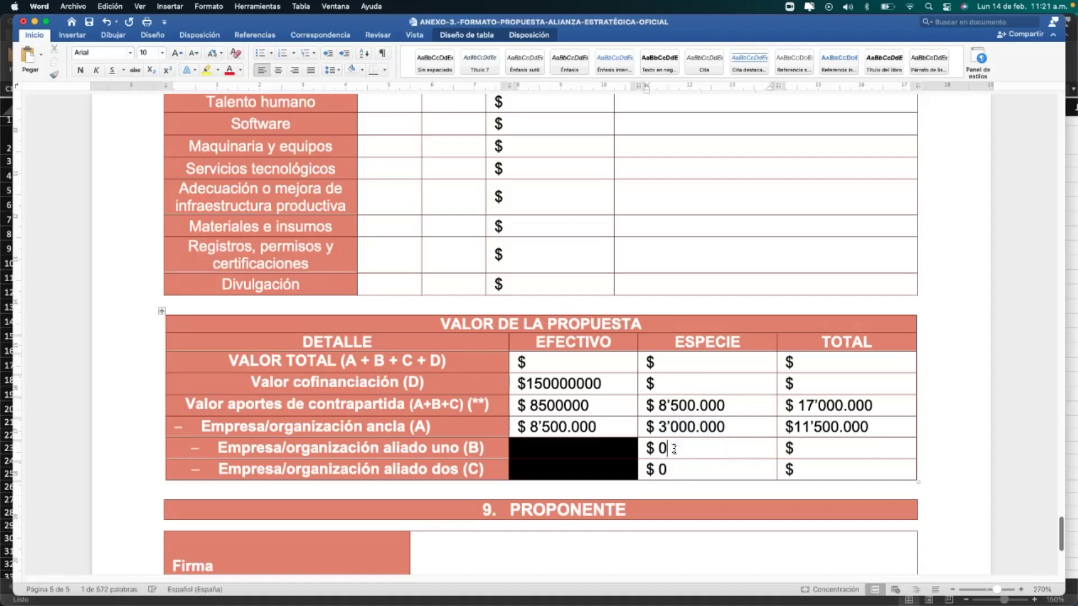
click(687, 466)
click(816, 447)
text(0)
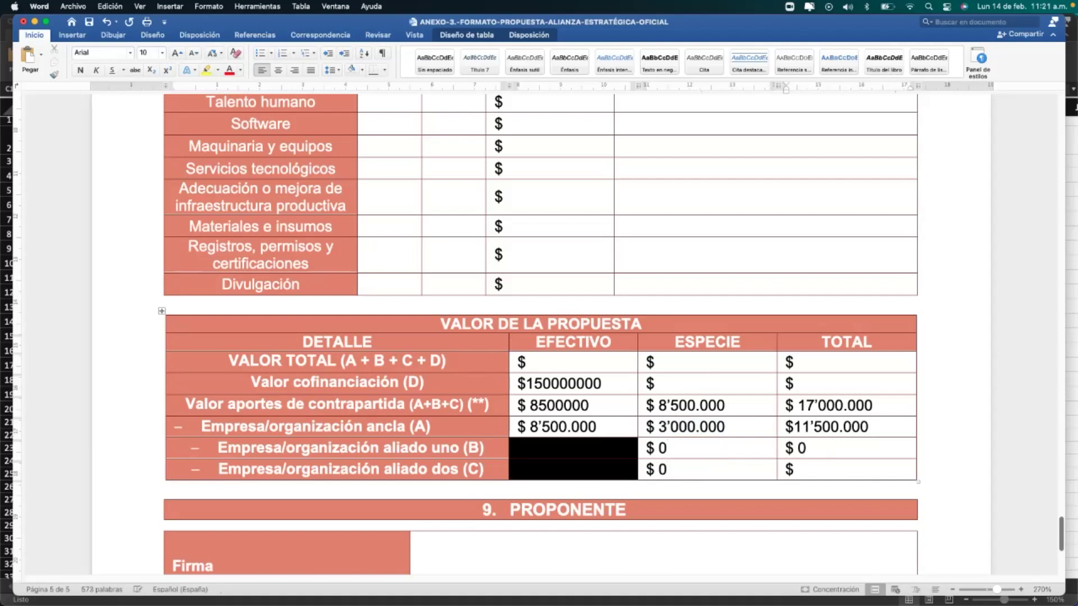
click(846, 467)
text(0)
click(430, 449)
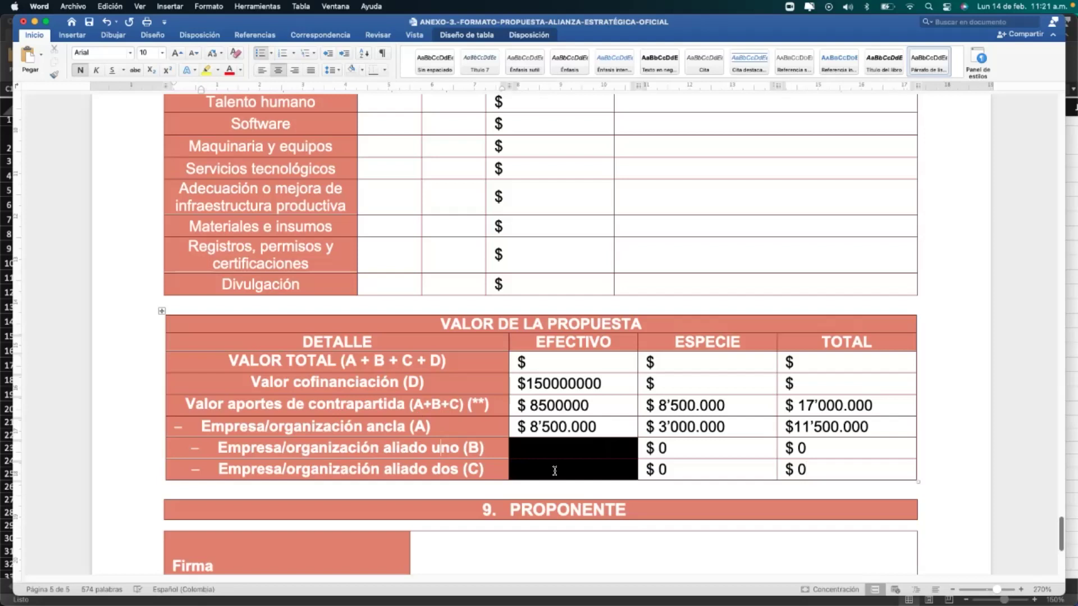
- Try 8'000.000 as the Especie amount of the aliado uno (B) row and set it back to 0
click(664, 448)
key(BackSpace)
text(8000000)
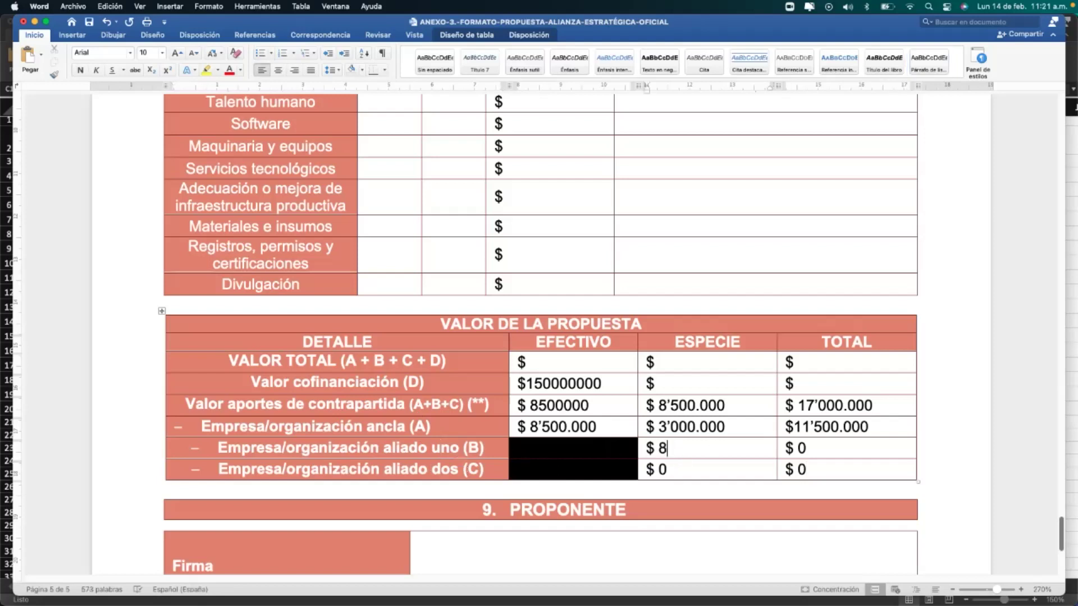
key(Left)
key(Left)
key(Left)
text(.)
key(Left)
key(Left)
key(Left)
key(Left)
text(')
drag(724, 448, 672, 447)
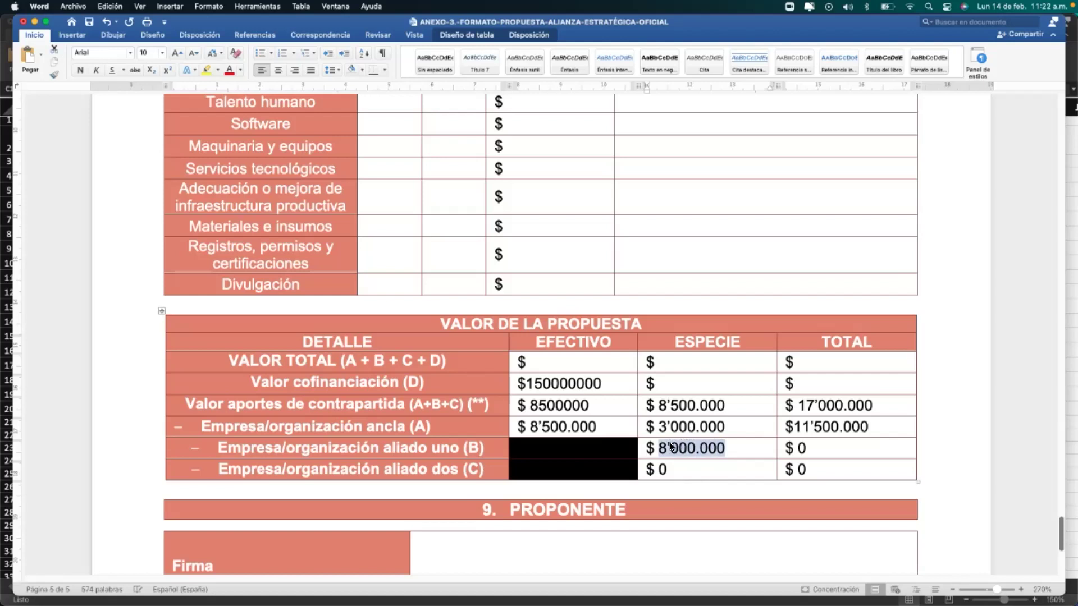
text(0)
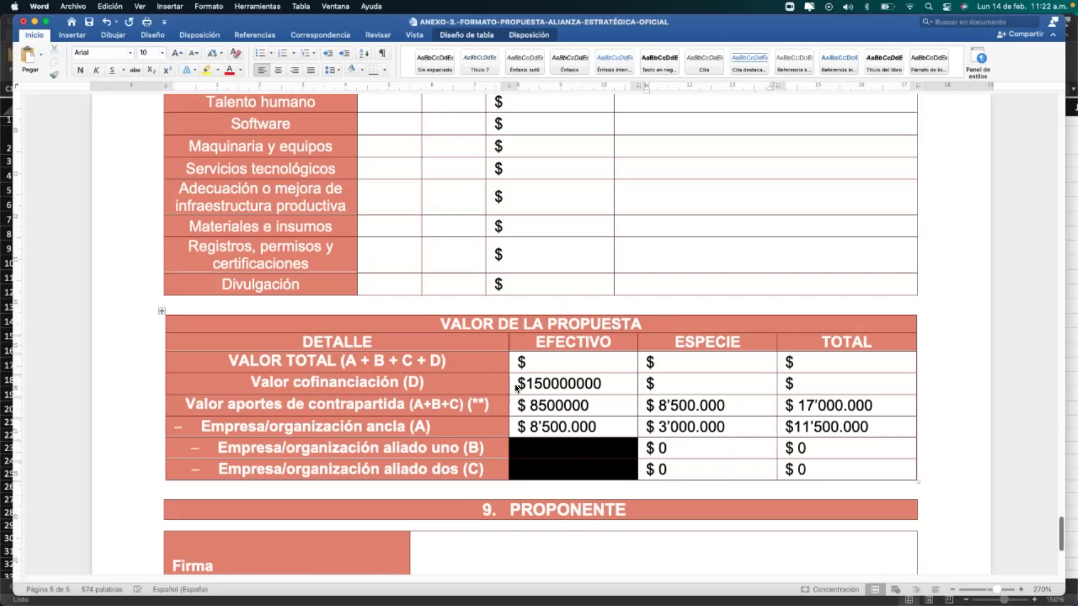
- Open the recent ANEXO-2 Carta de Intención document and highlight the first item of its commitments list
click(73, 6)
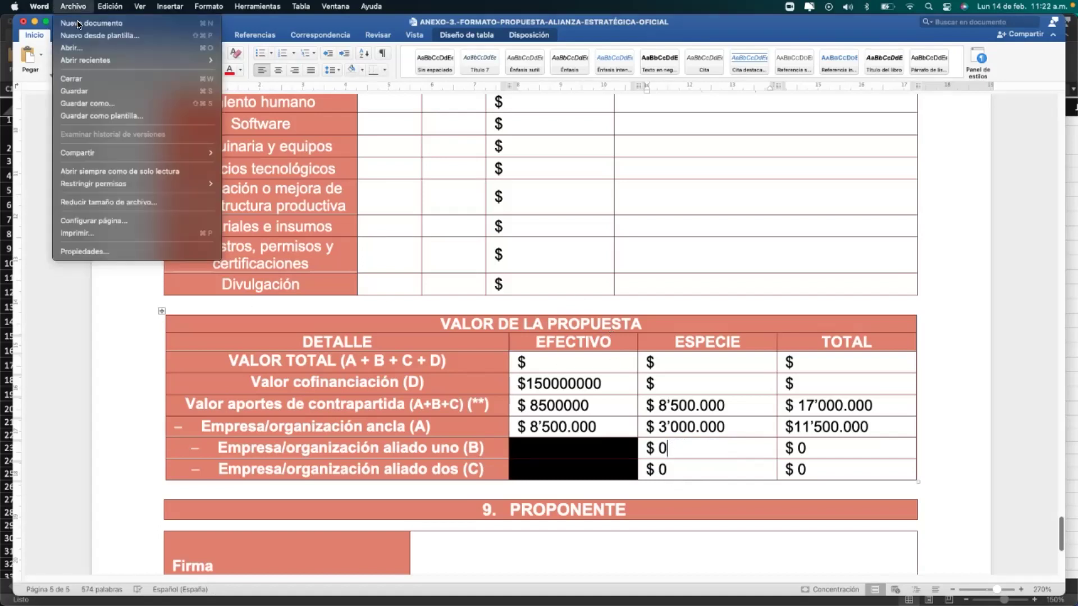
mouse_move(112, 61)
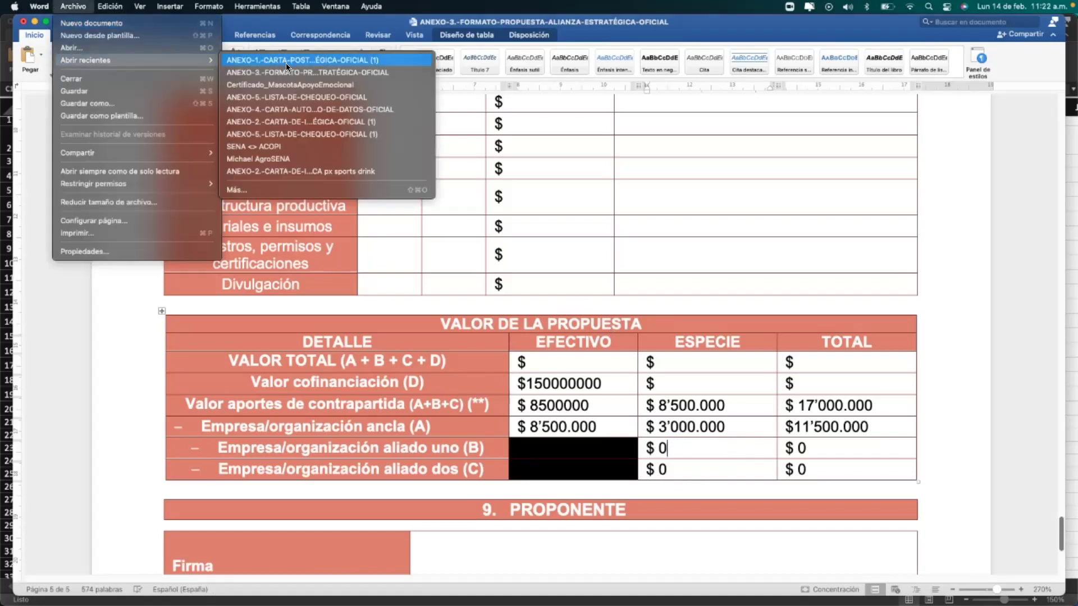
click(290, 122)
scroll(374, 355, down, 20)
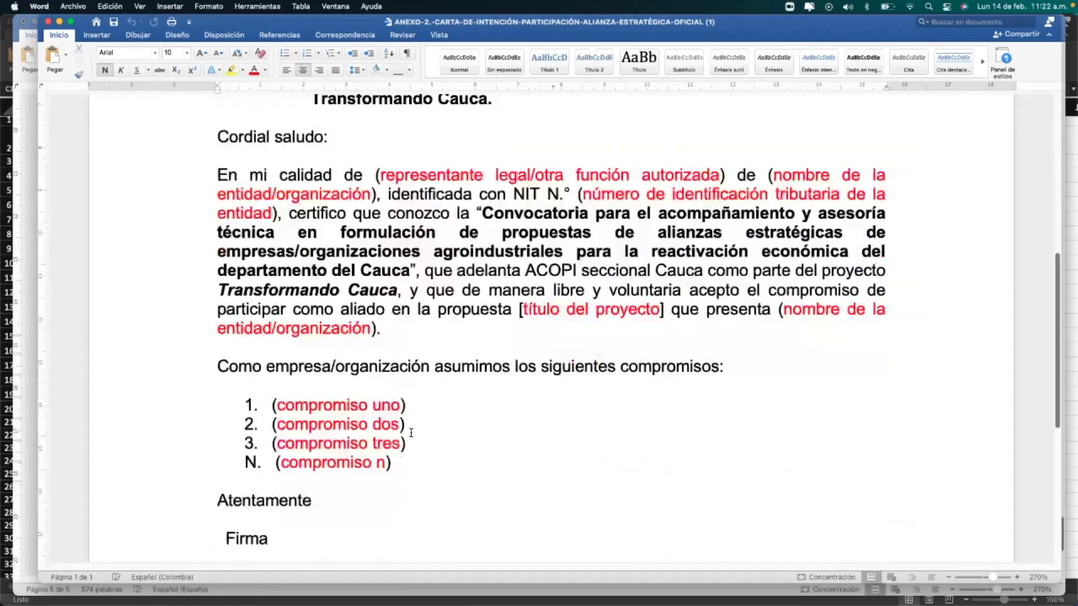
drag(272, 293, 403, 300)
- Switch back to the ANEXO-3 proposal form and highlight the blank cells of the Componentes y actividades table to review them
key(ctrl+Up)
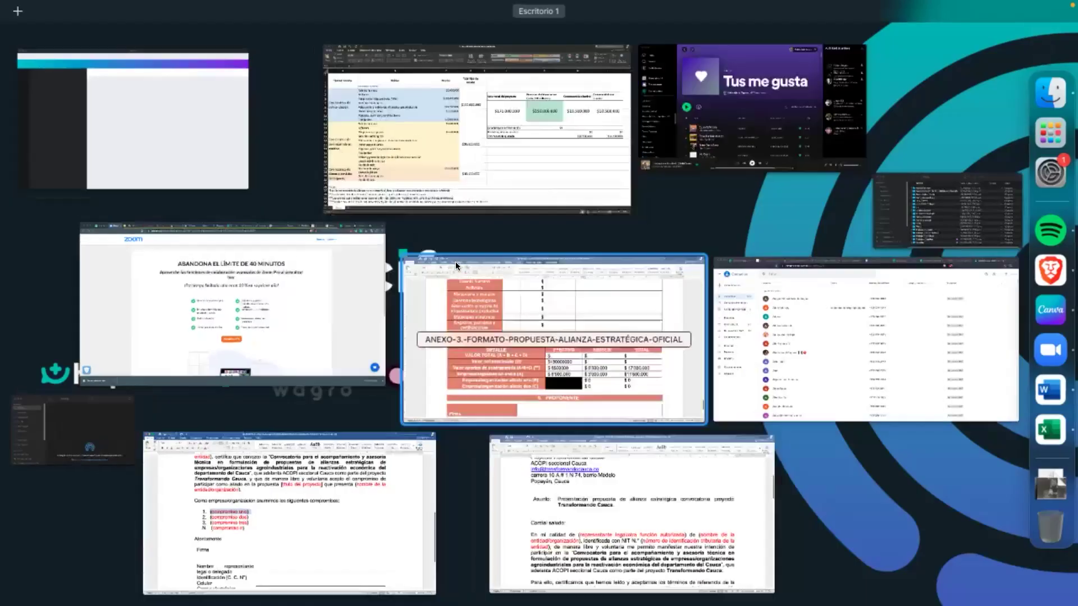
click(544, 349)
scroll(470, 462, down, 3)
scroll(471, 463, up, 12)
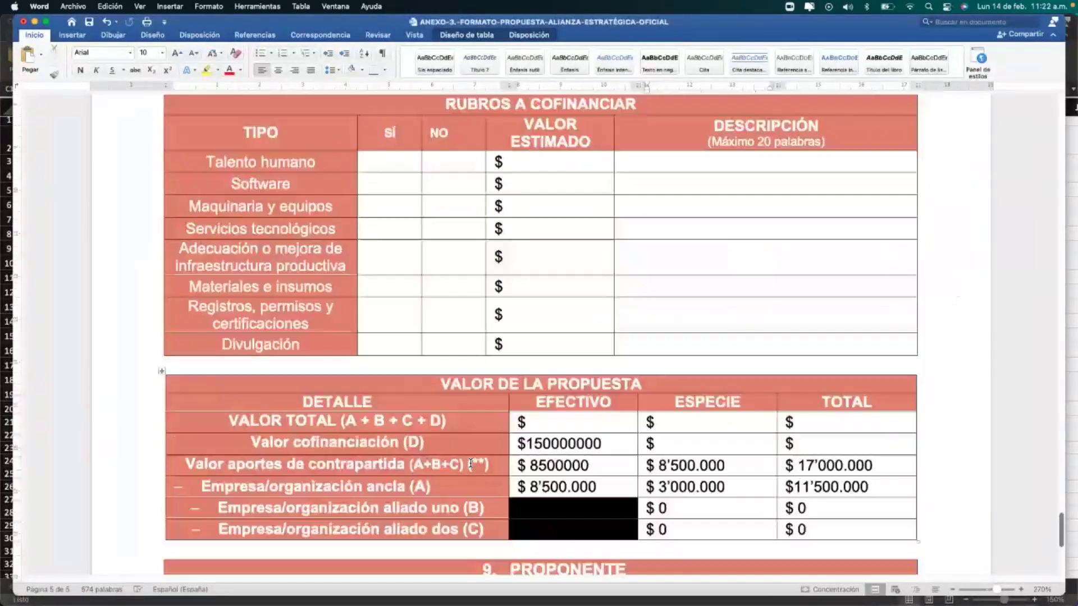
scroll(470, 463, up, 15)
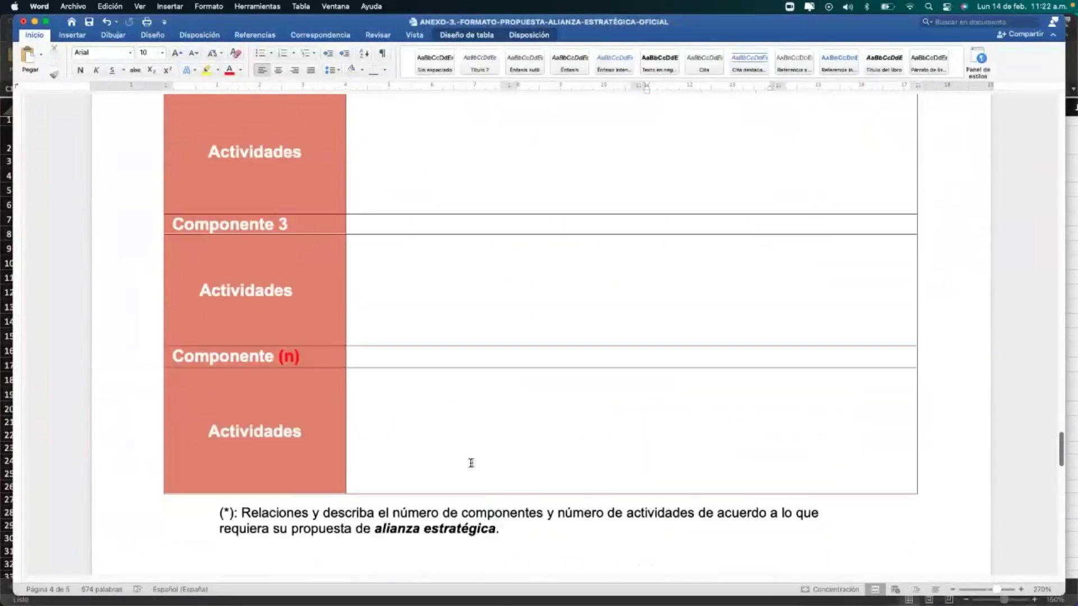
drag(356, 121, 600, 398)
scroll(600, 398, up, 5)
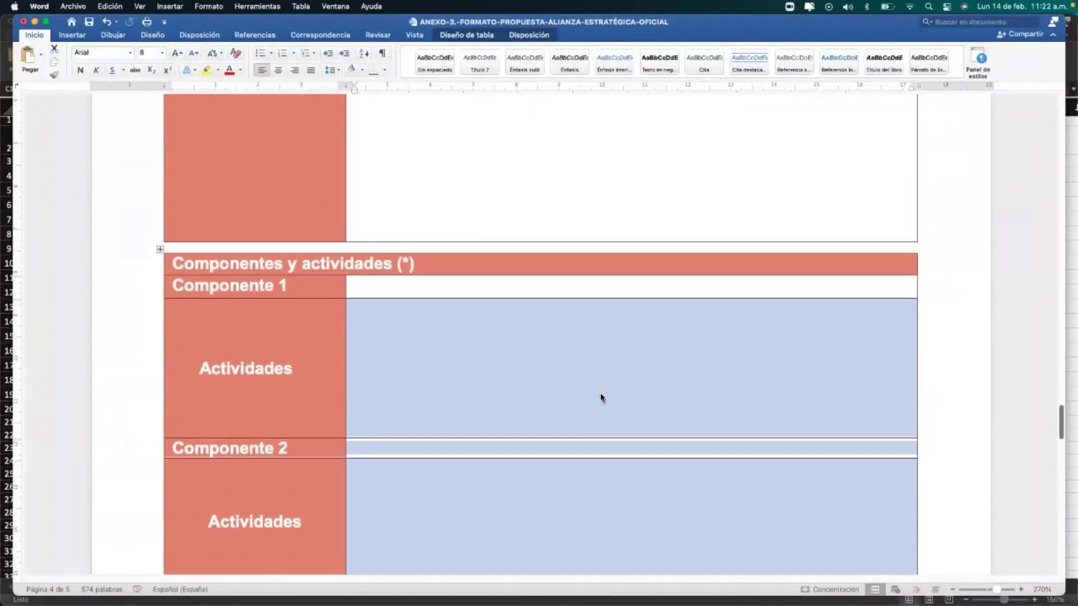
scroll(601, 397, down, 2)
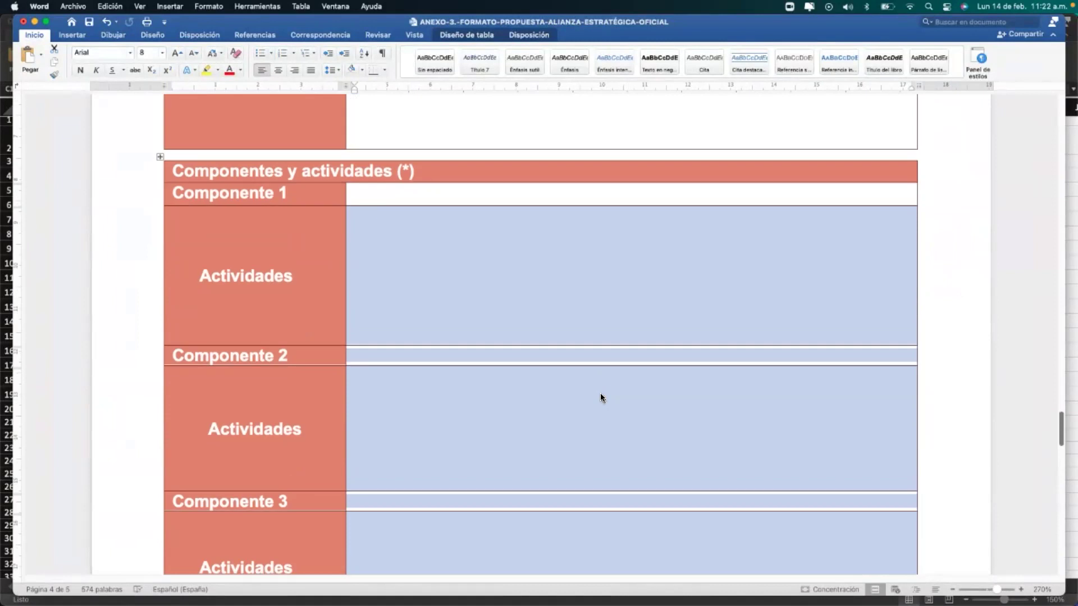
click(363, 196)
drag(362, 196, 654, 462)
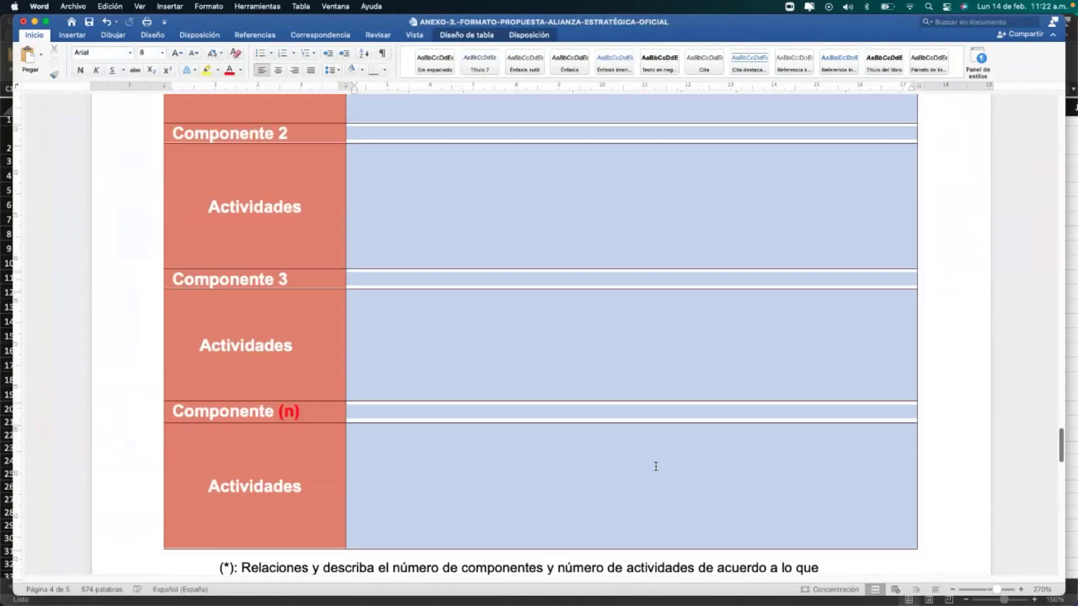
scroll(655, 464, up, 3)
scroll(656, 465, up, 2)
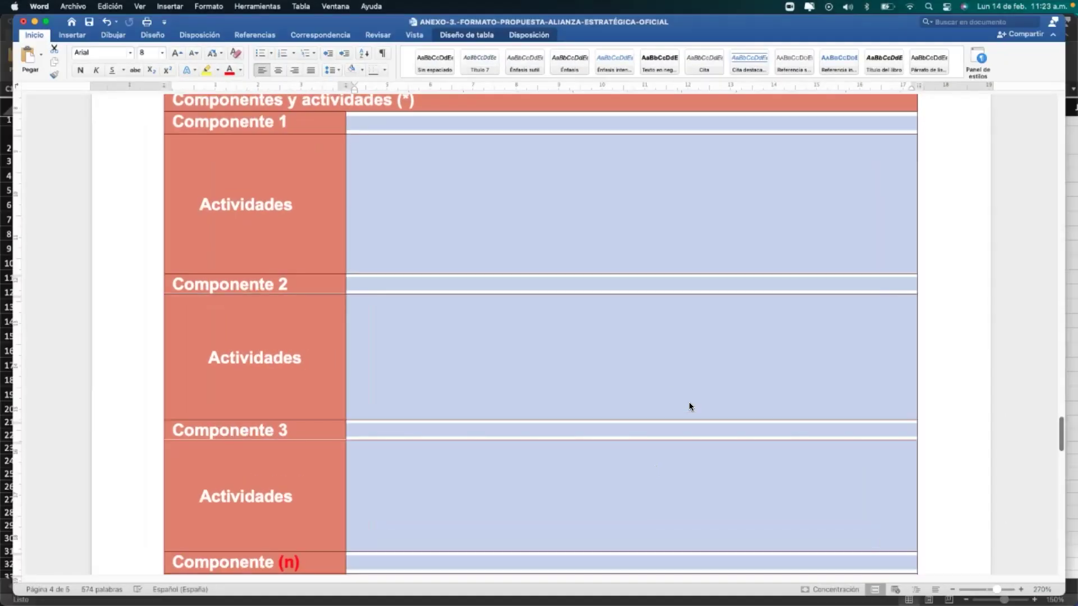
- Return to the Valor de la Propuesta table and highlight the Total of the Valor aportes de contrapartida row
scroll(690, 404, down, 8)
scroll(649, 395, down, 15)
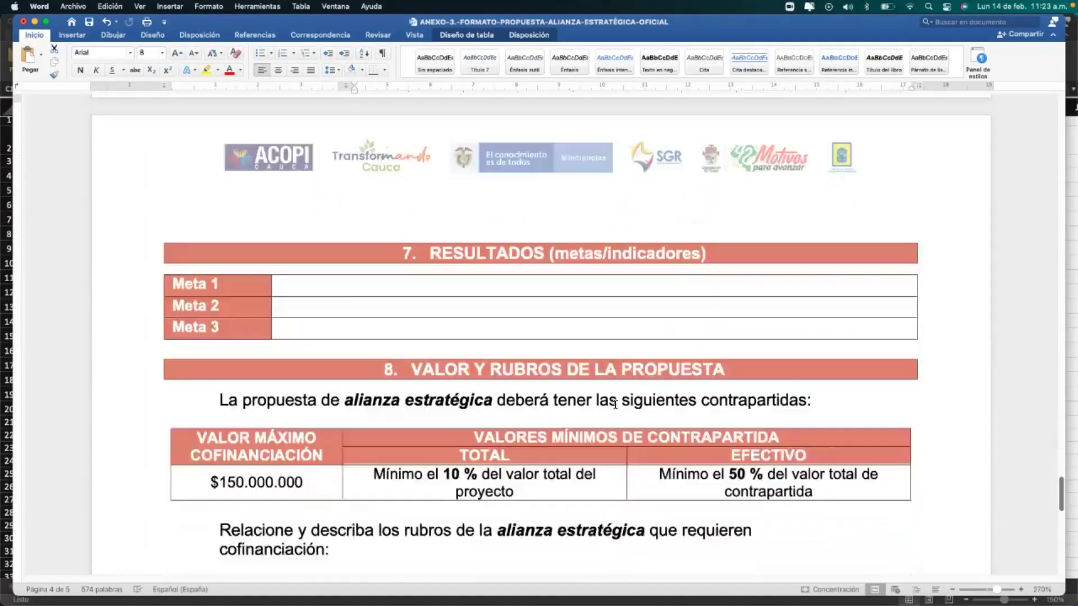
scroll(630, 394, up, 1)
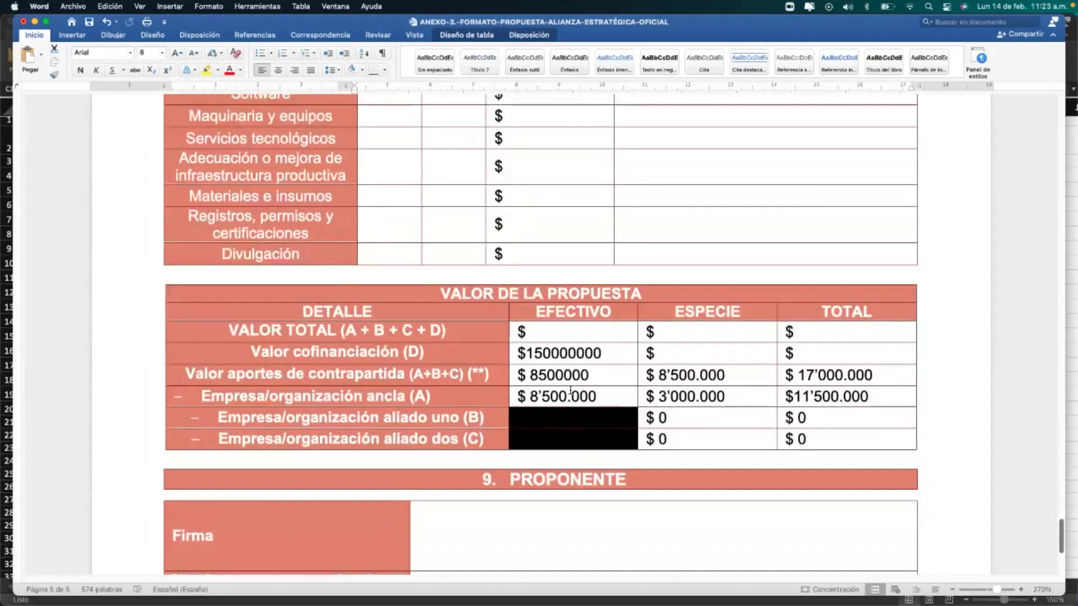
click(548, 375)
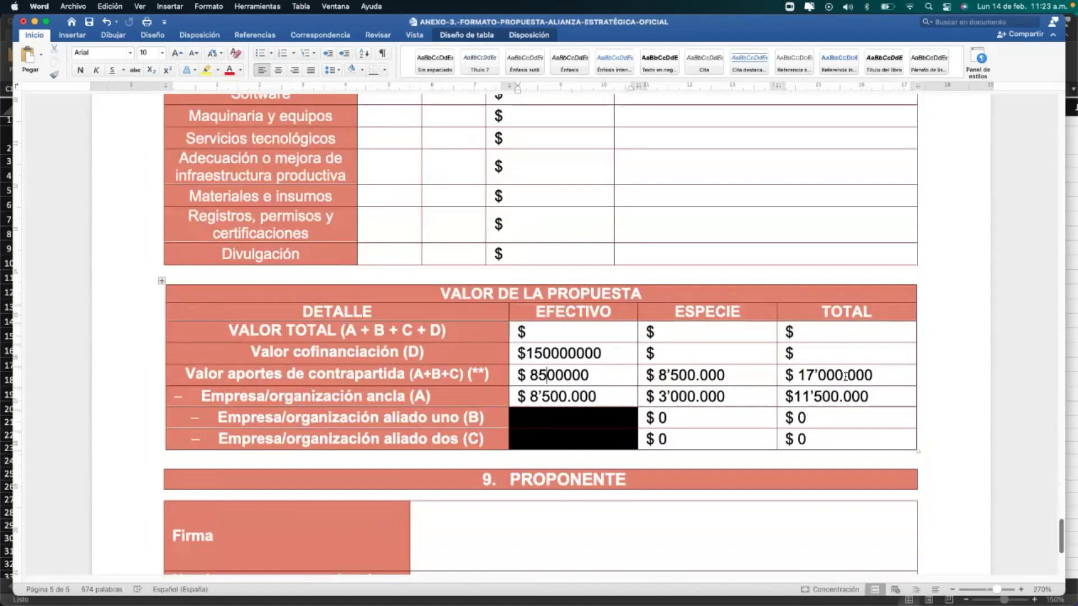
drag(798, 375, 874, 375)
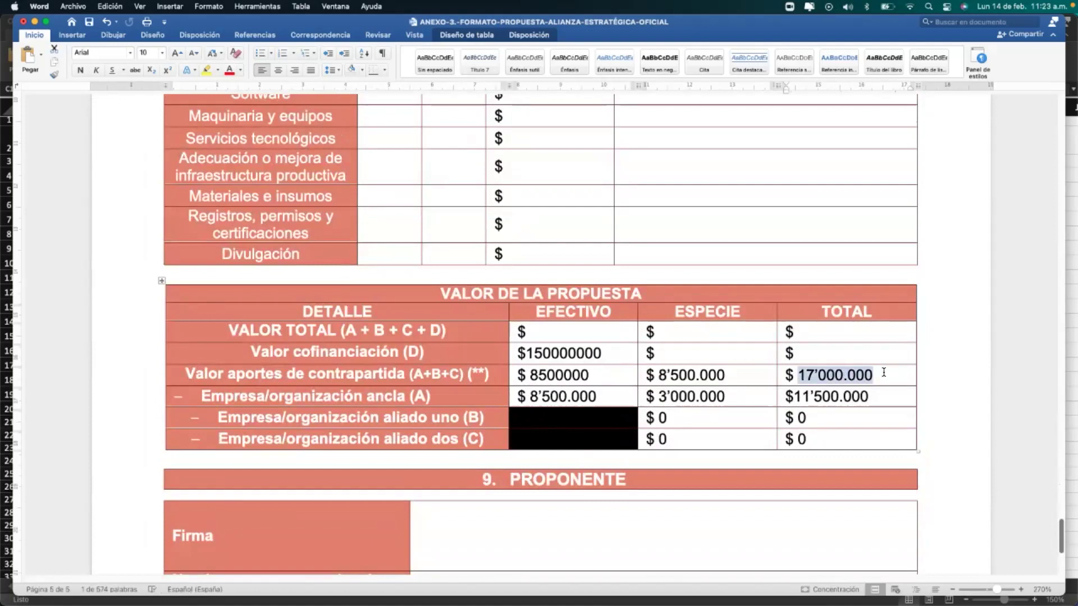
drag(874, 375, 798, 375)
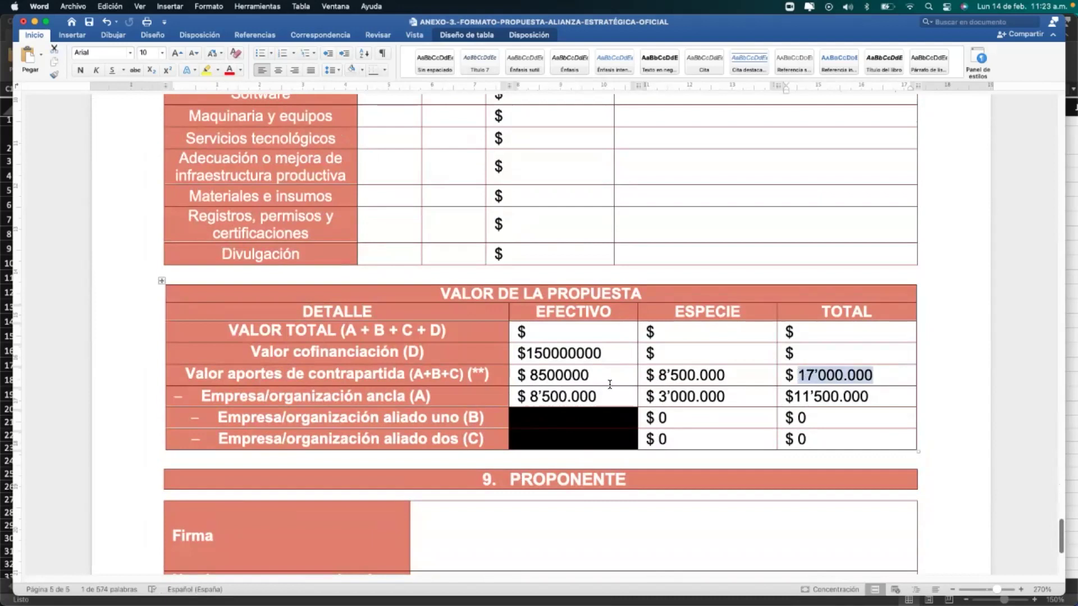
- Format the Efectivo amounts with separators: 8'500.000 for Valor aportes de contrapartida and 150'000.000 for Valor cofinanciación (D)
click(539, 375)
text(')
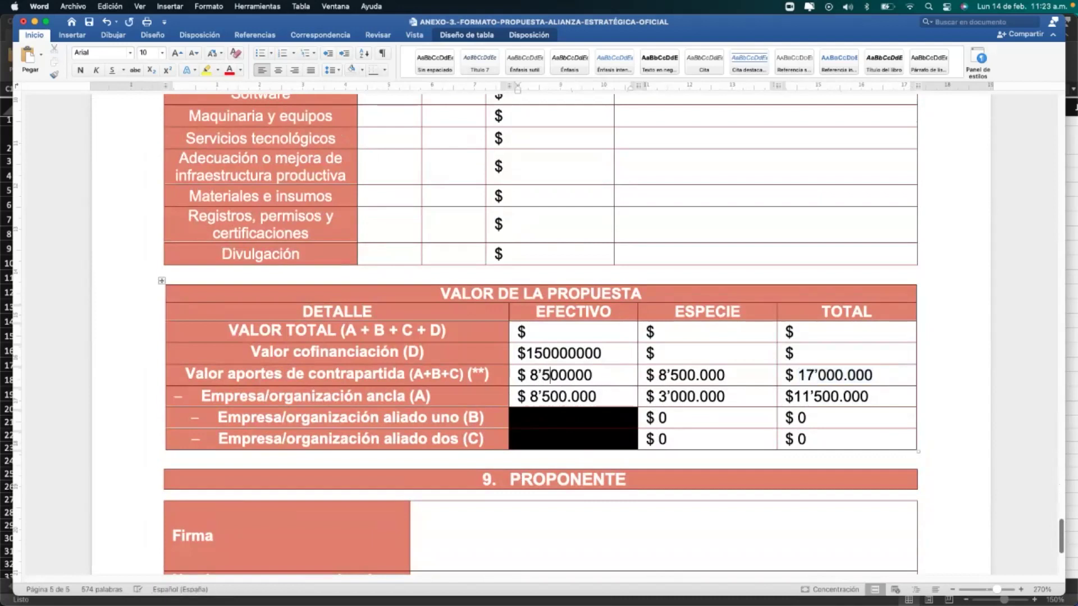
text(.)
click(549, 352)
text(')
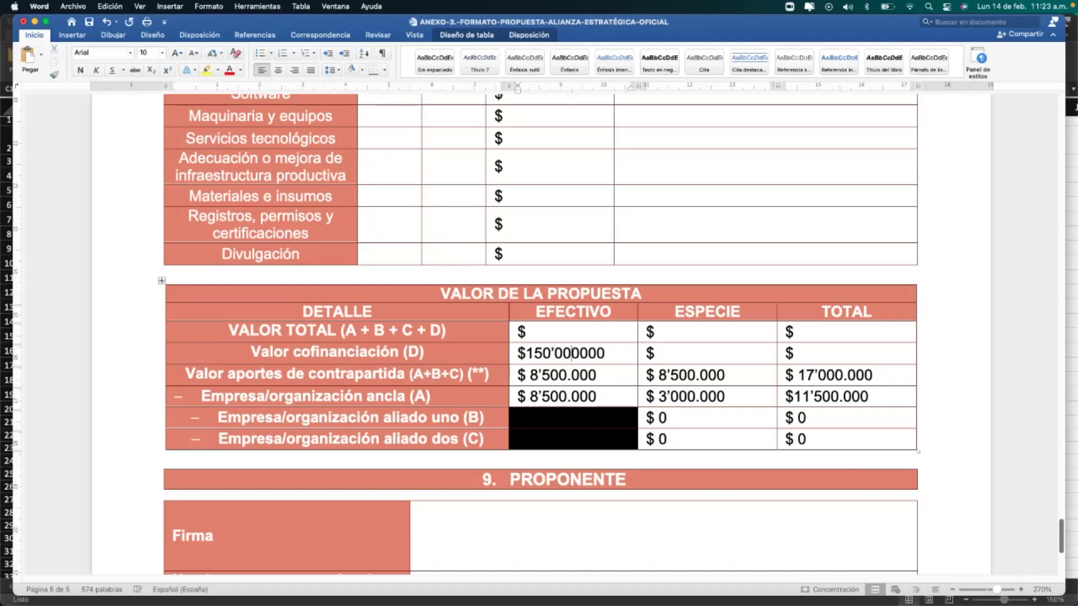
text(.)
click(645, 361)
click(584, 353)
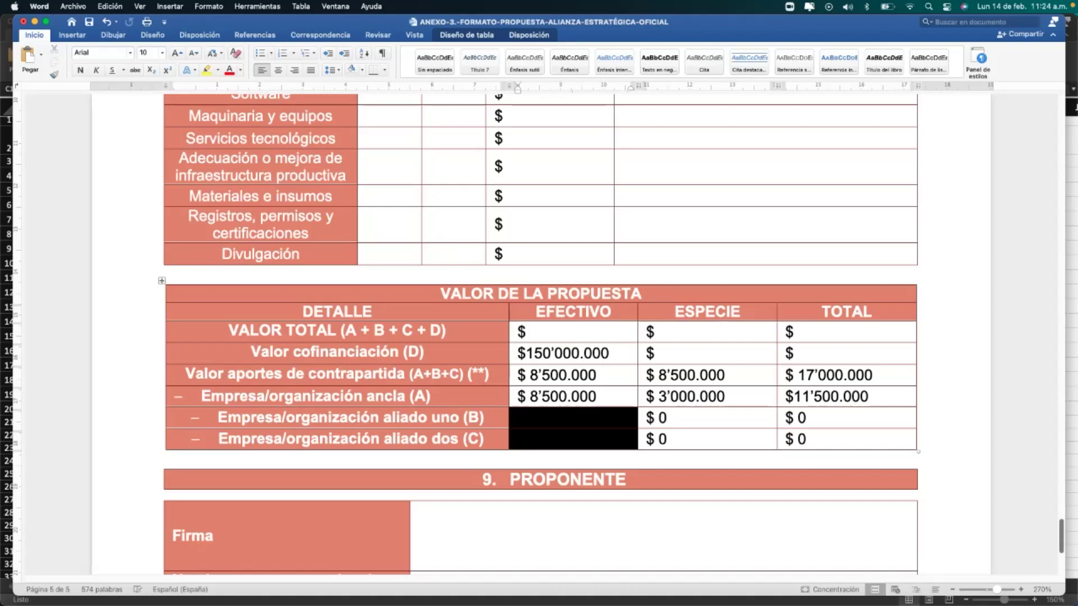
- Switch to the GuiaPresupuestoContrapartidas workbook in Excel
key(ctrl+Up)
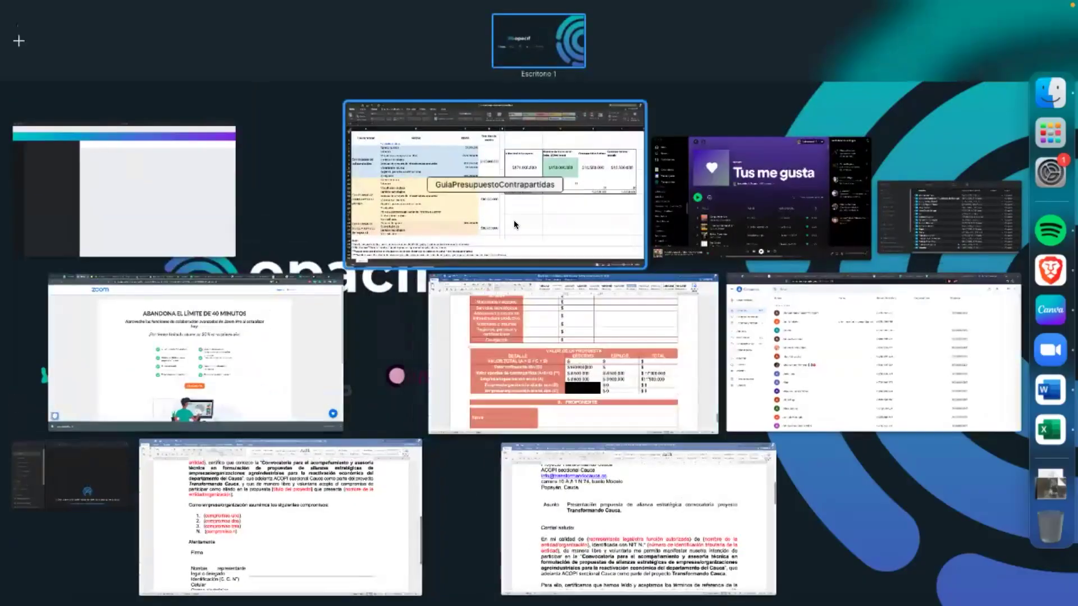
click(514, 220)
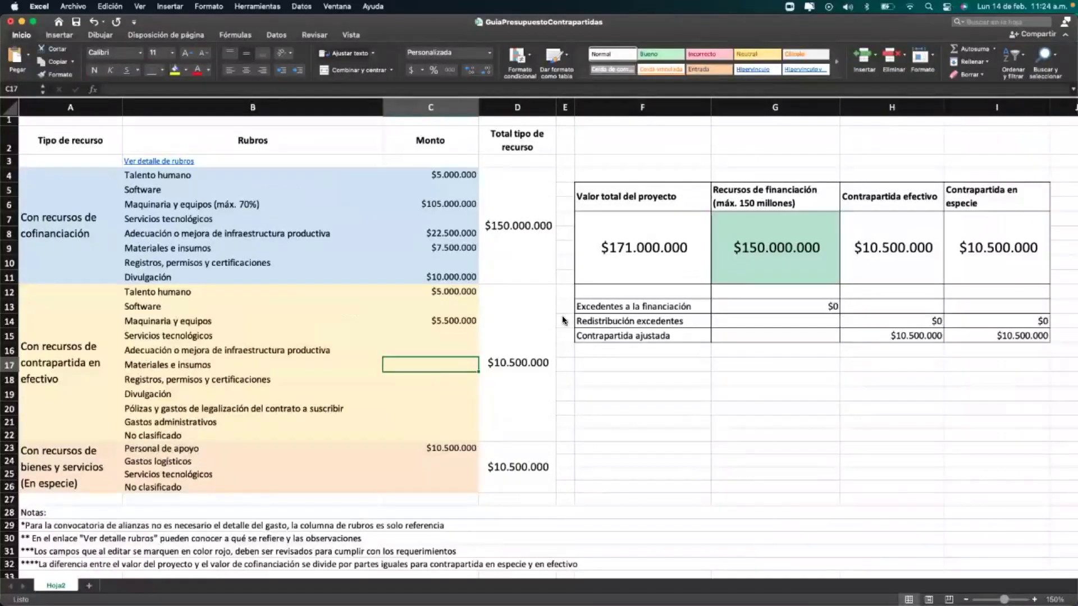